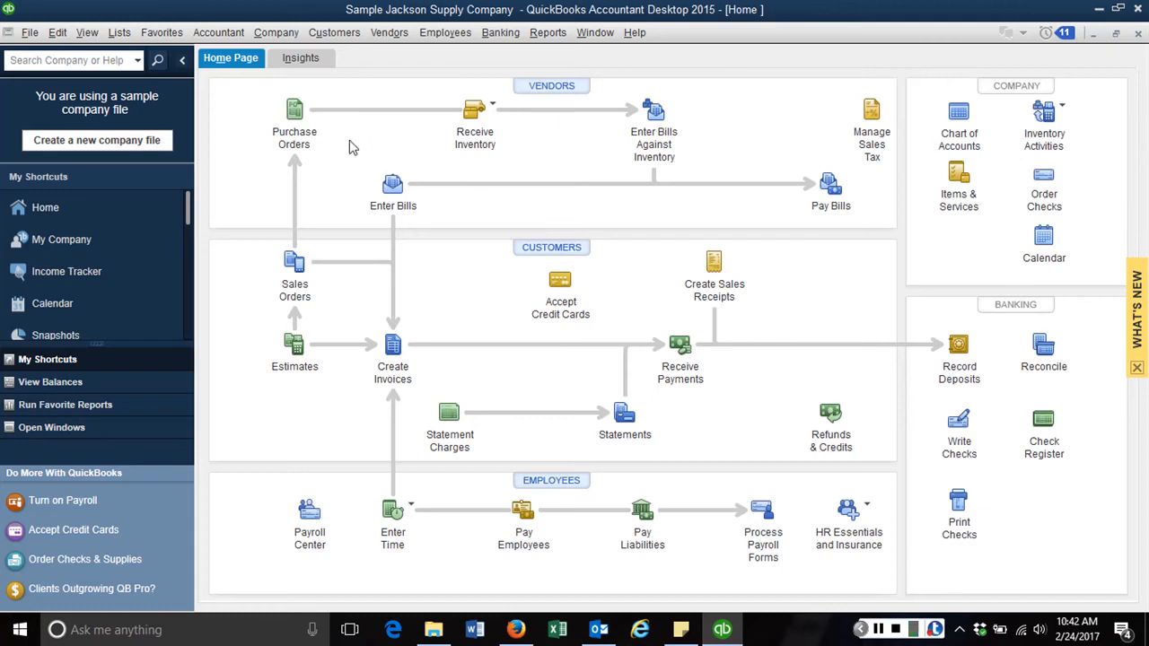
Start a new purchase order for the vendor Omni Incorporated
left_click(295, 119)
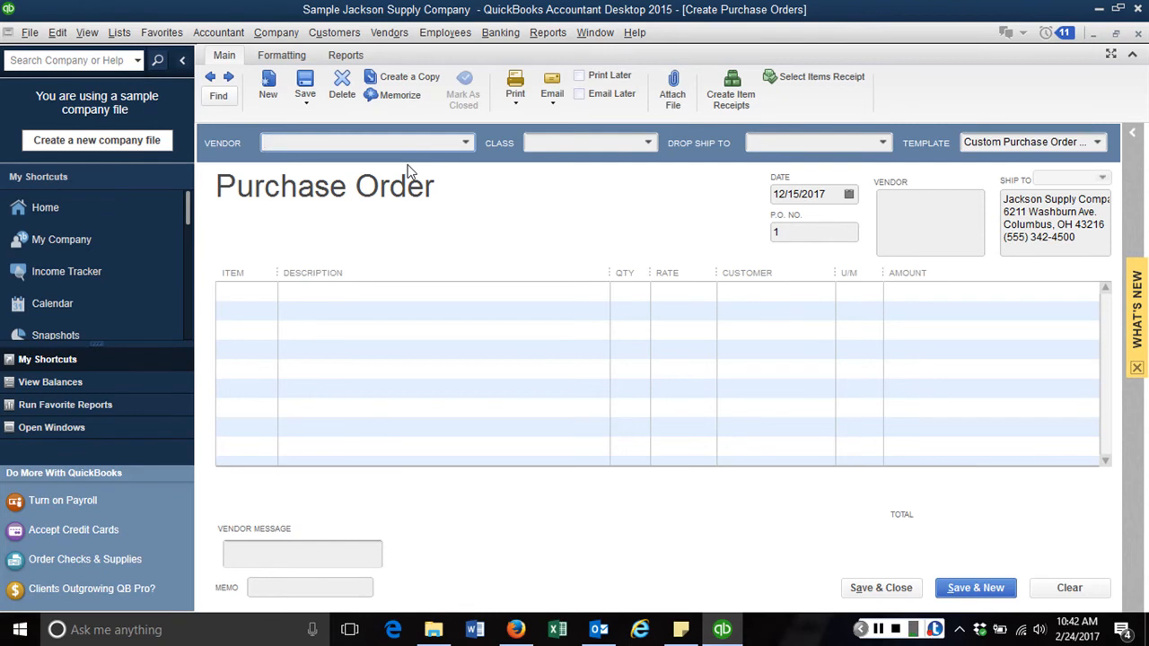
type("Omni Incorporated")
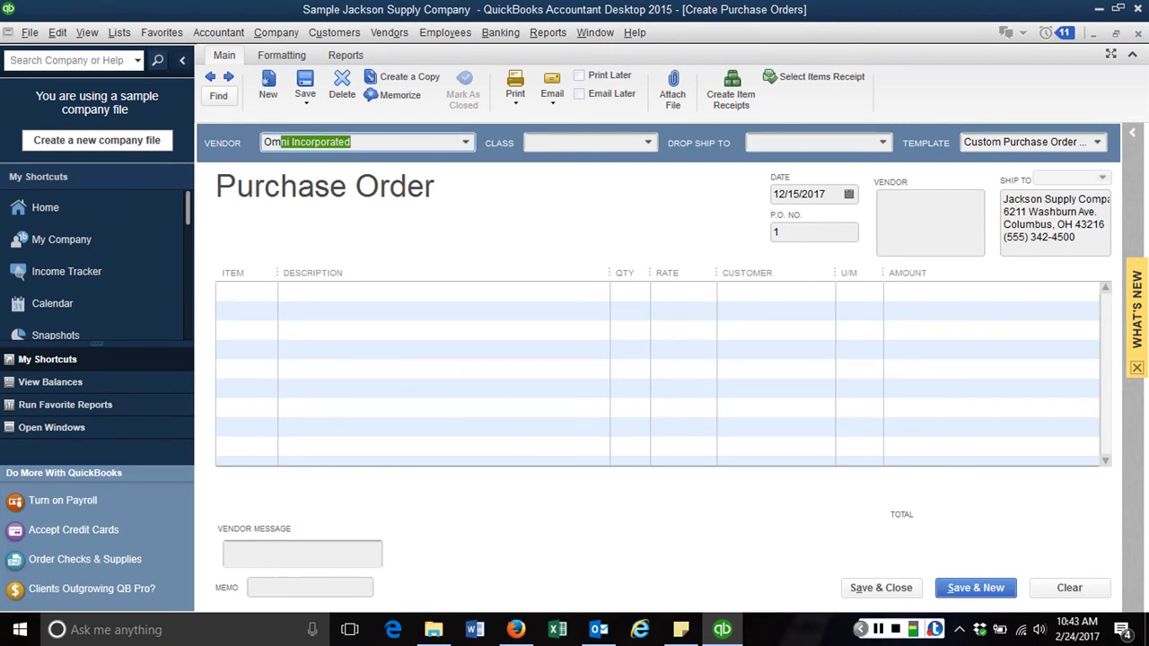
key("Tab")
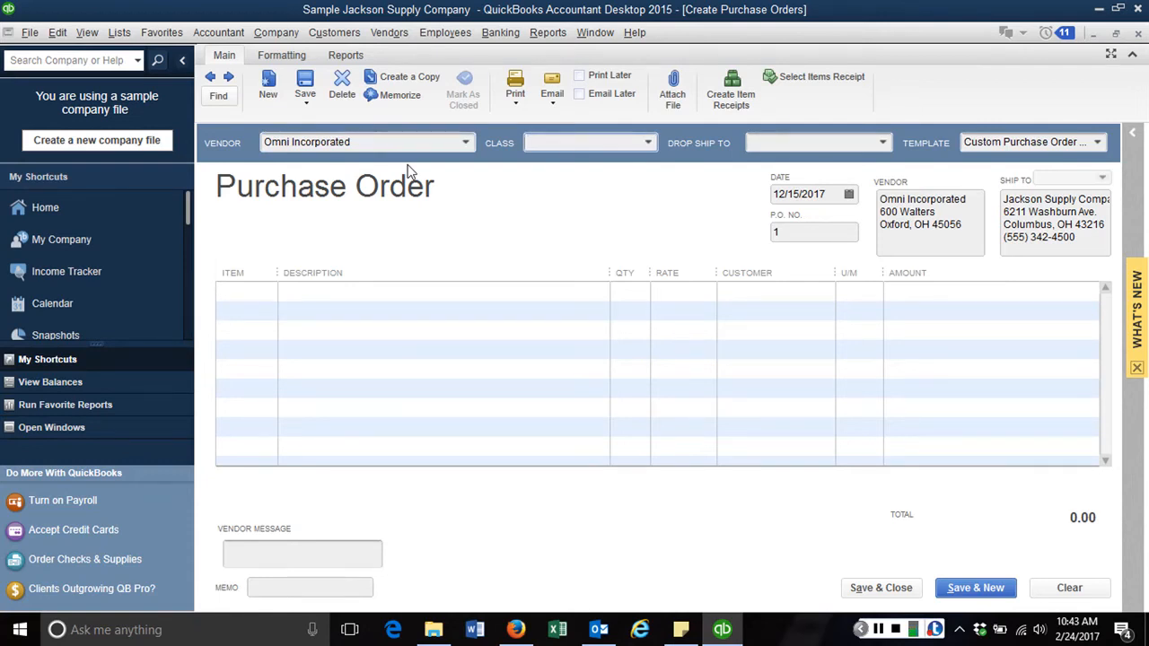
key("Tab")
key("Tab")
key("Tab")
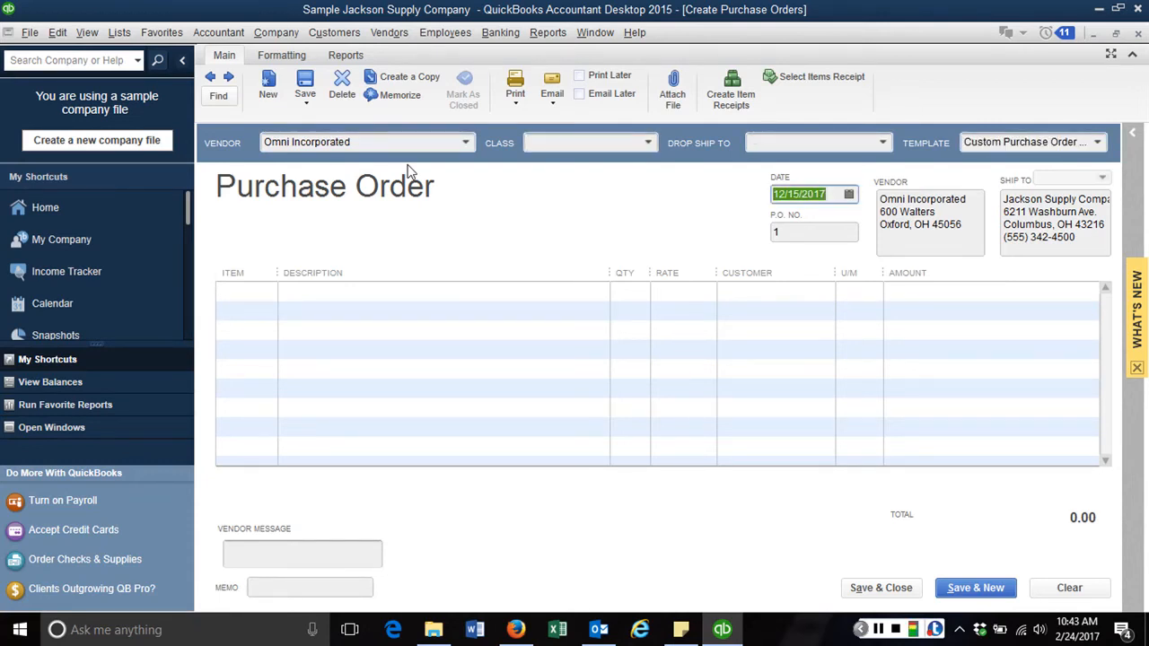
Date the purchase order 2/10/2017 and enter its purchase order number
type("2/1")
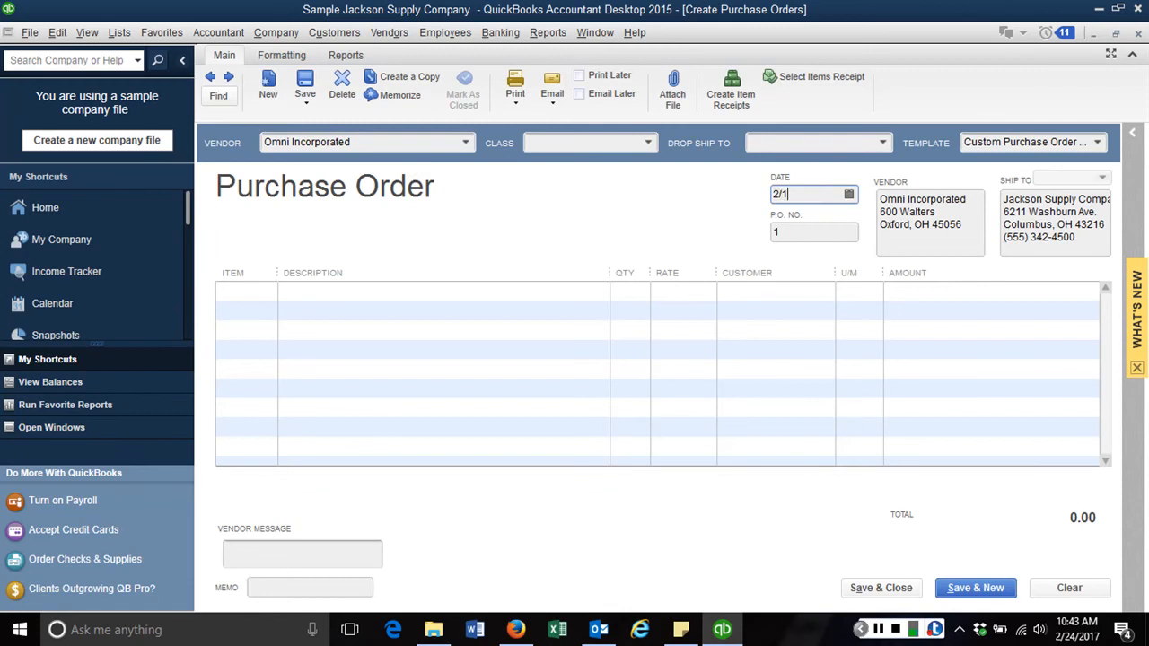
type("0/2017")
key("Tab")
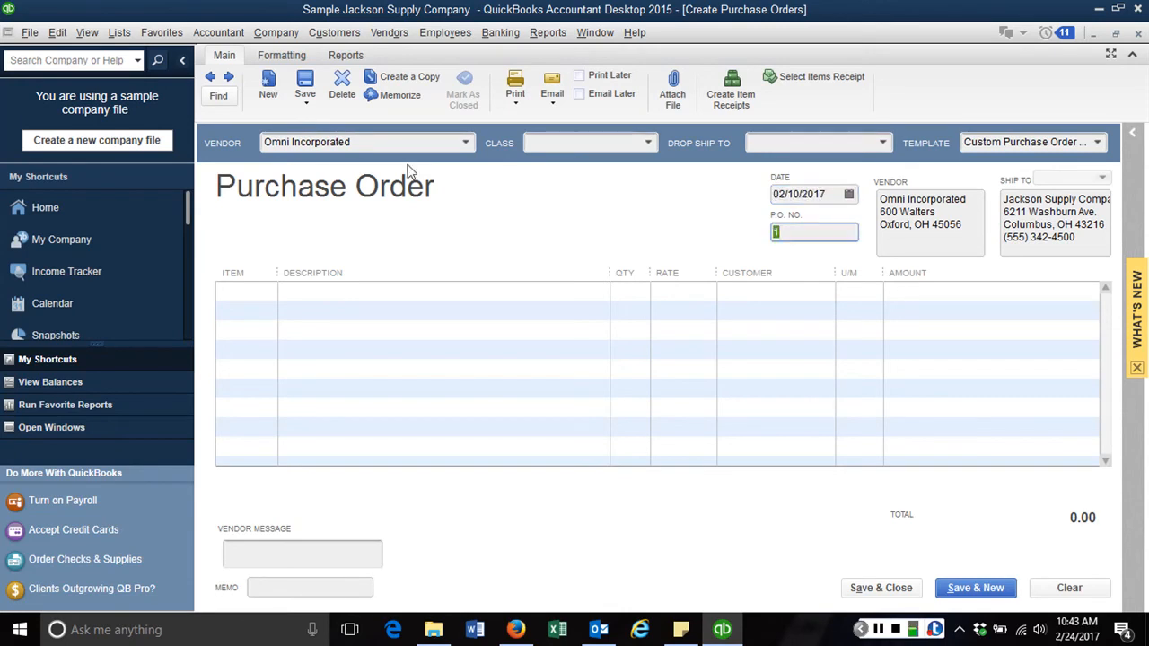
type("5876")
key("Tab")
key("Tab")
key("Tab")
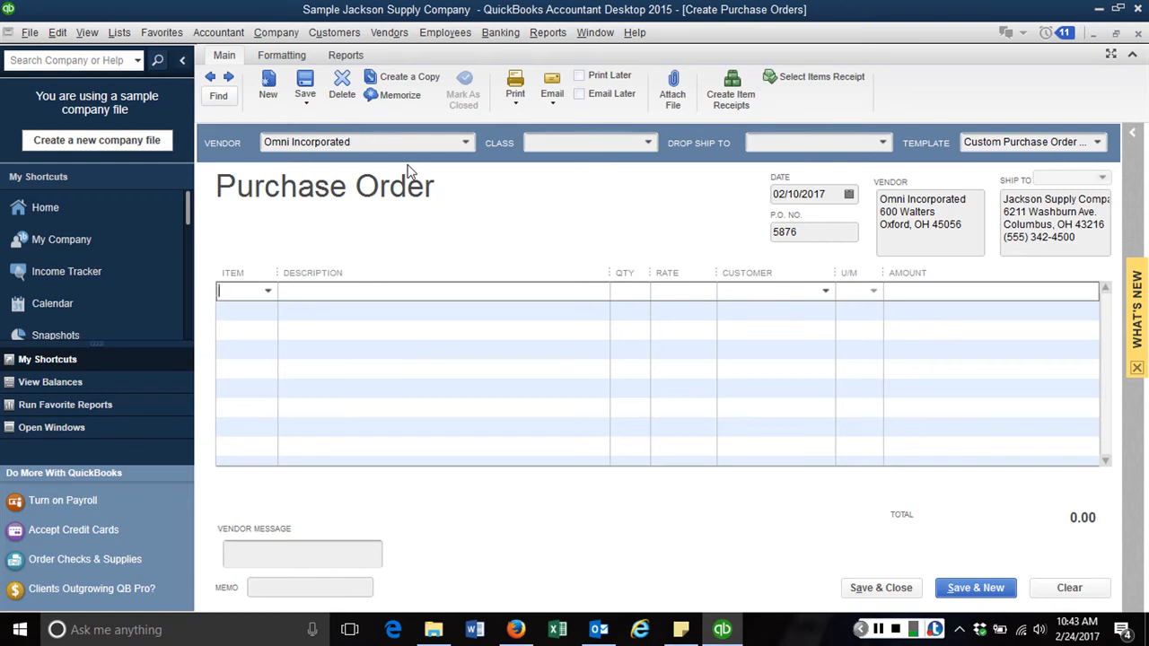
Add item 114, the box of soap, to the purchase order with a quantity of 20
type("114")
key("Tab")
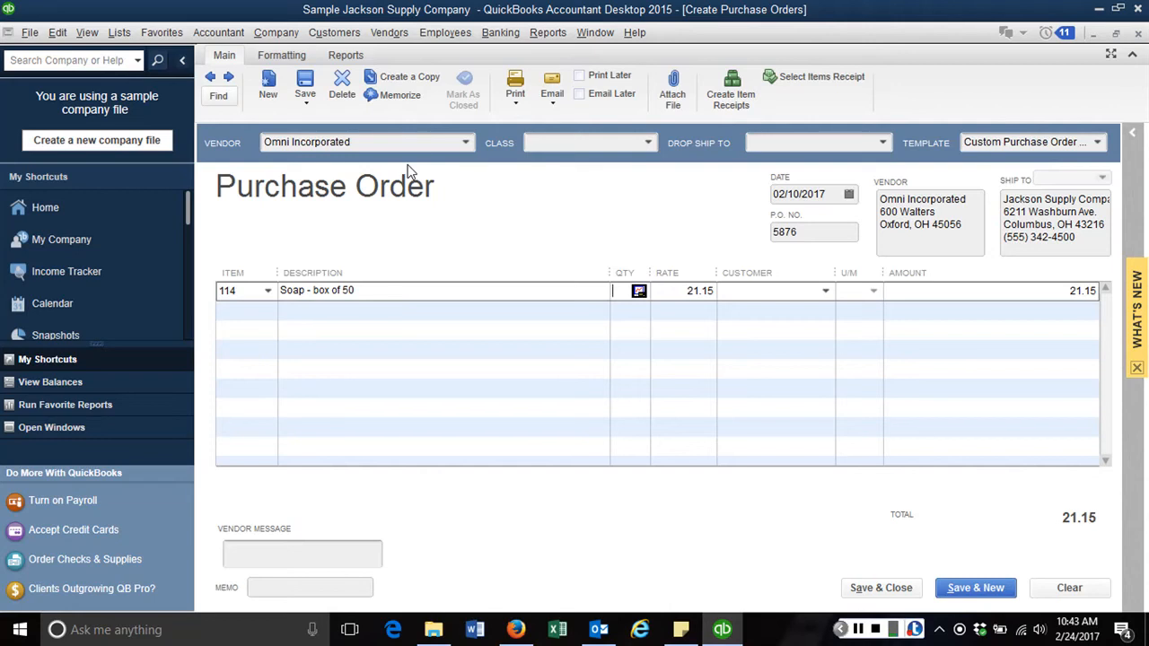
type("20")
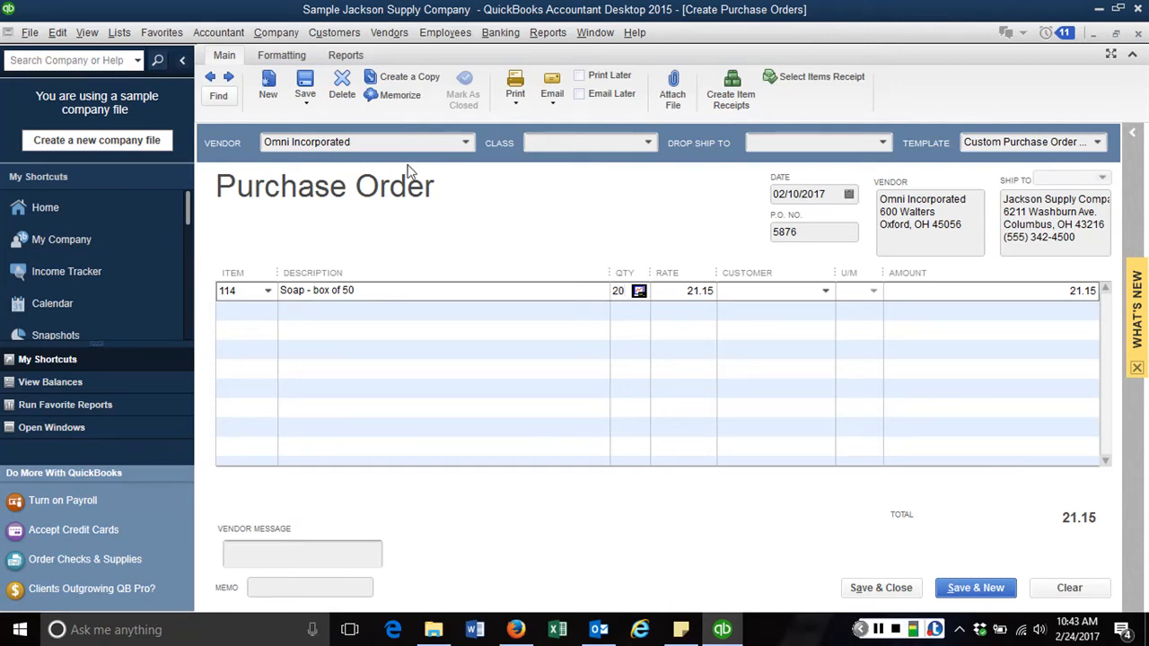
key("Tab")
key("Tab")
key("Tab")
key("Tab")
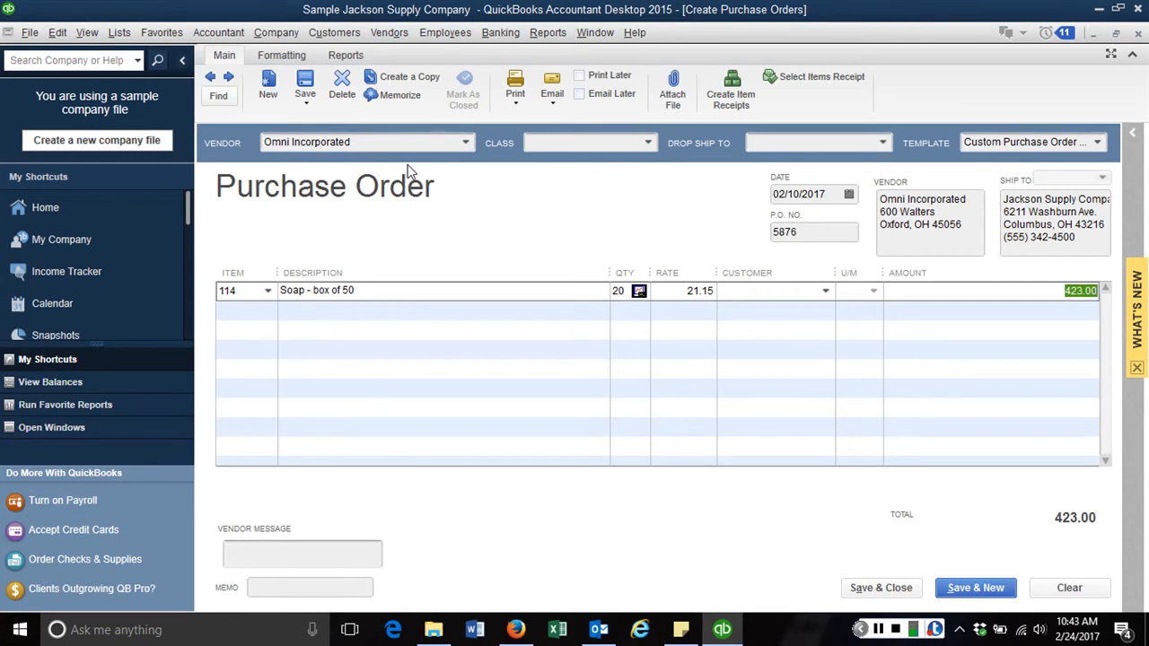
key("Tab")
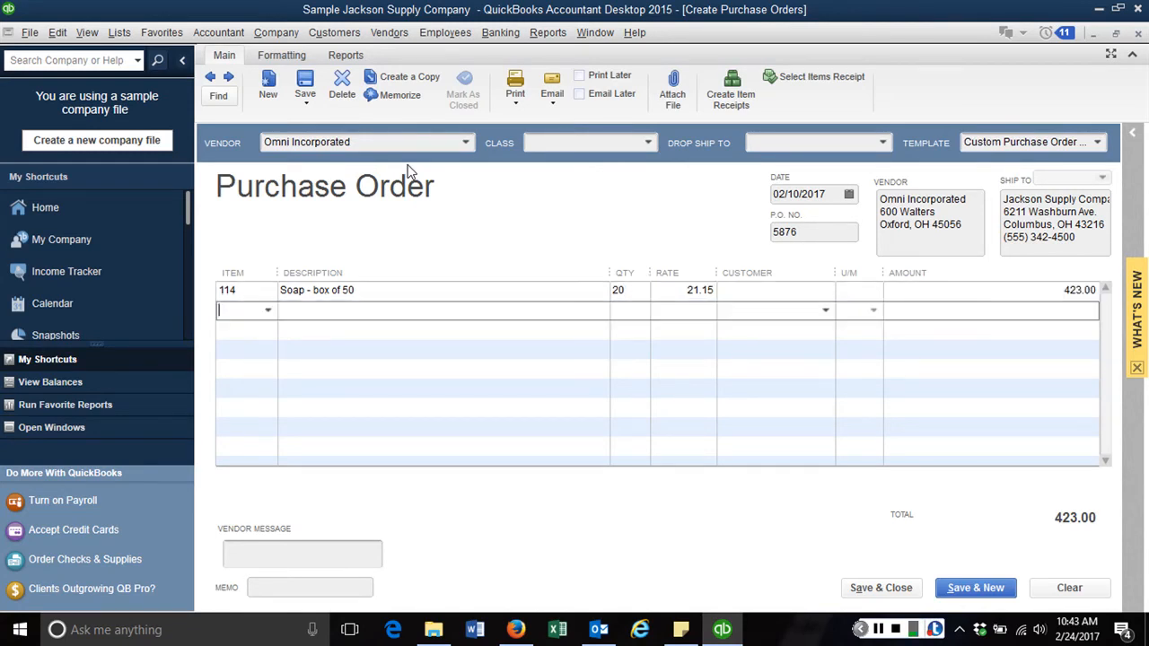
Add item 117, hand lotion, with a quantity of 10 and save the order to start a new one
type("117")
key("Tab")
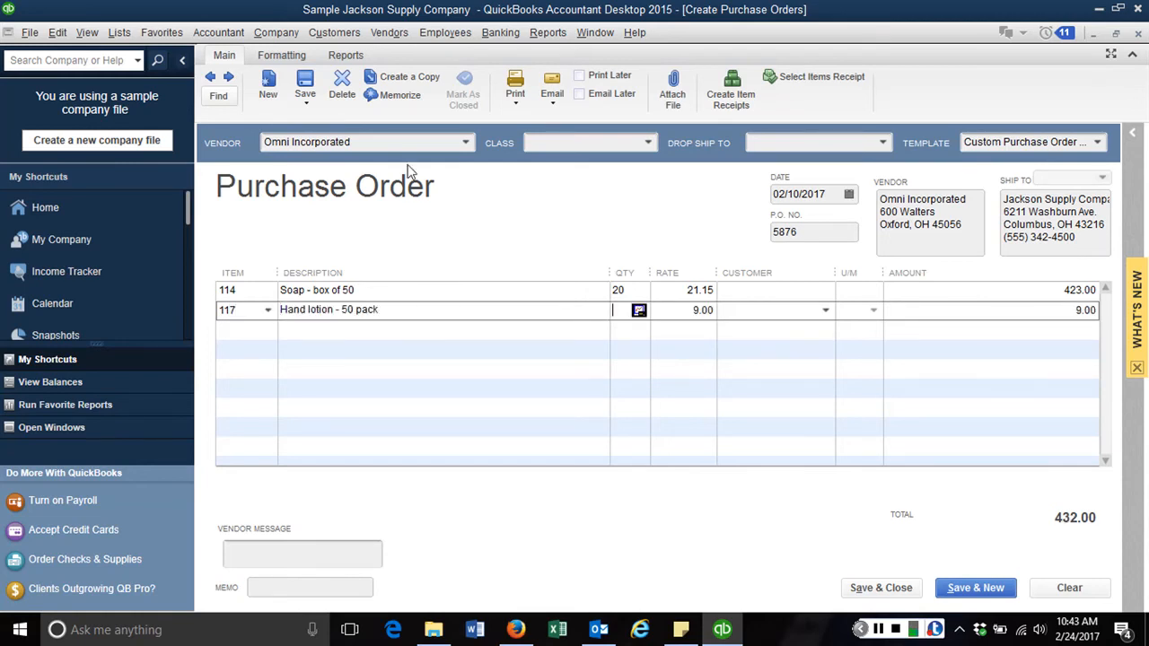
type("10")
key("Tab")
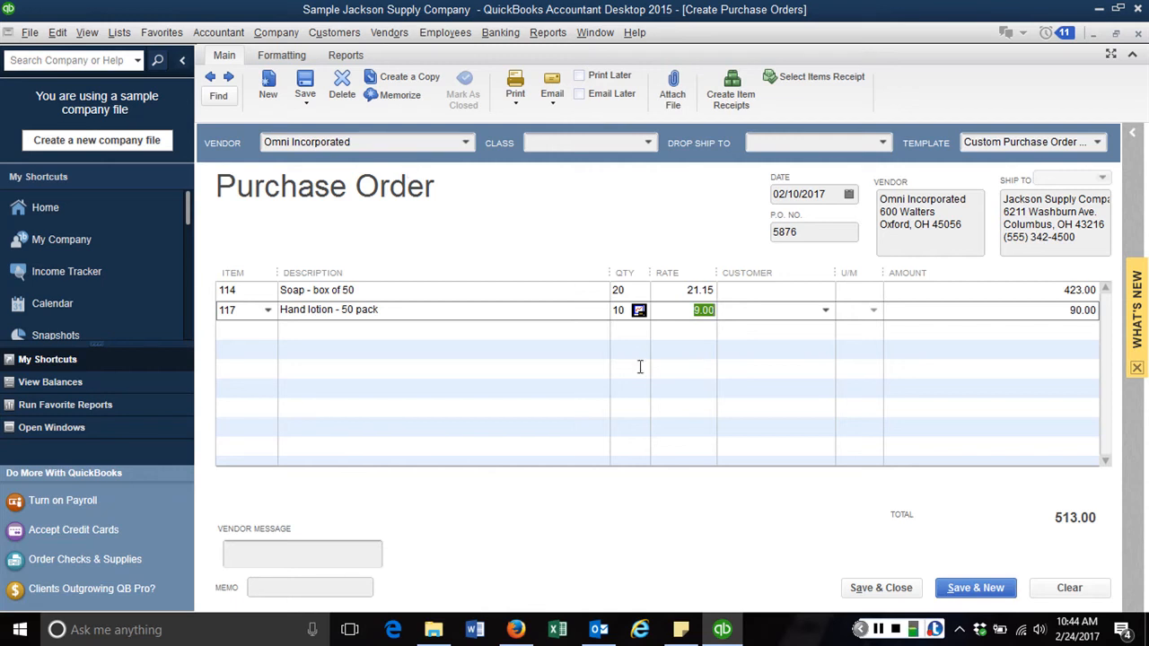
left_click(978, 587)
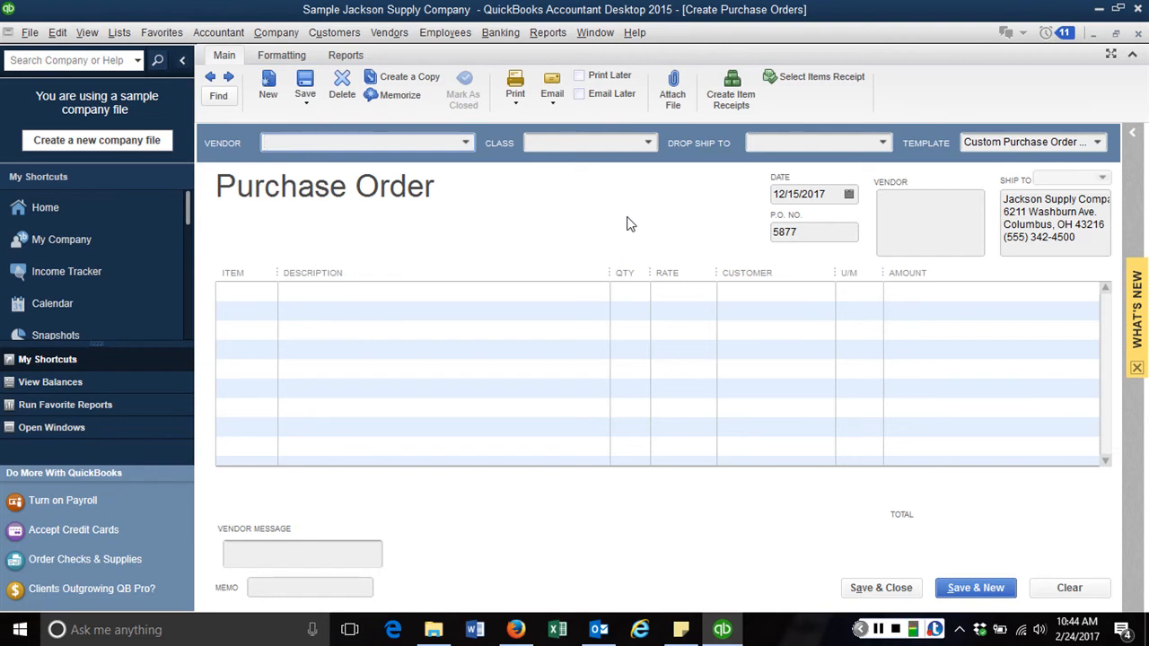
Set the new purchase order's vendor to American Linen Supply and its date to 2/13/2017
type("American Linen Supply")
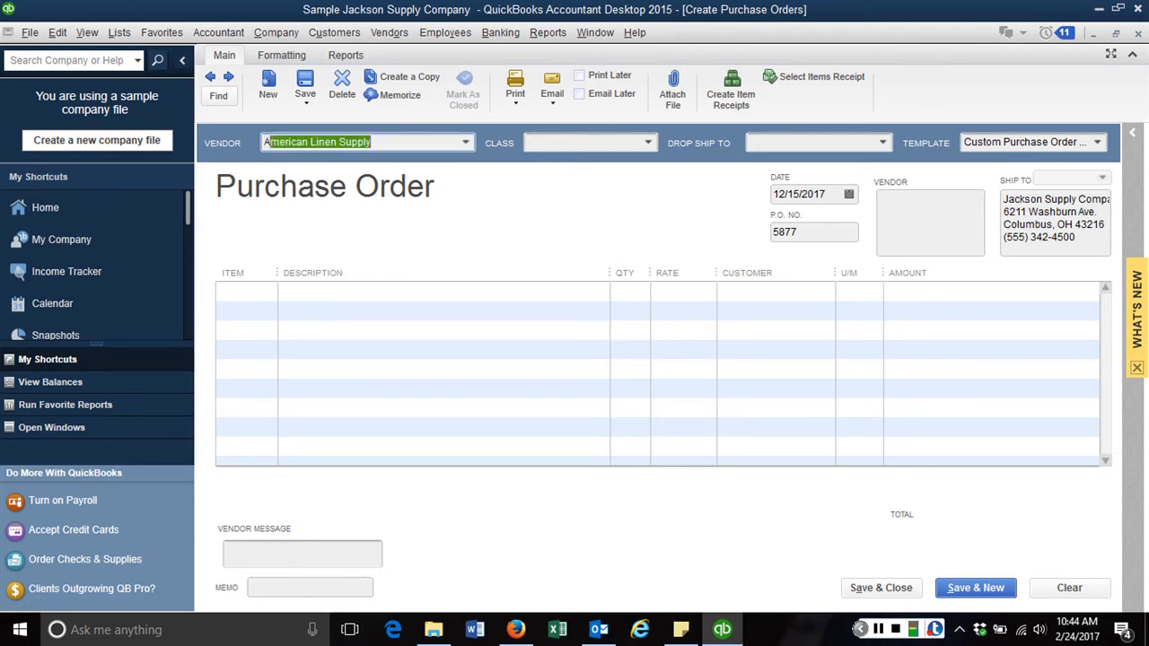
key("Tab")
key("Tab")
key("Tab")
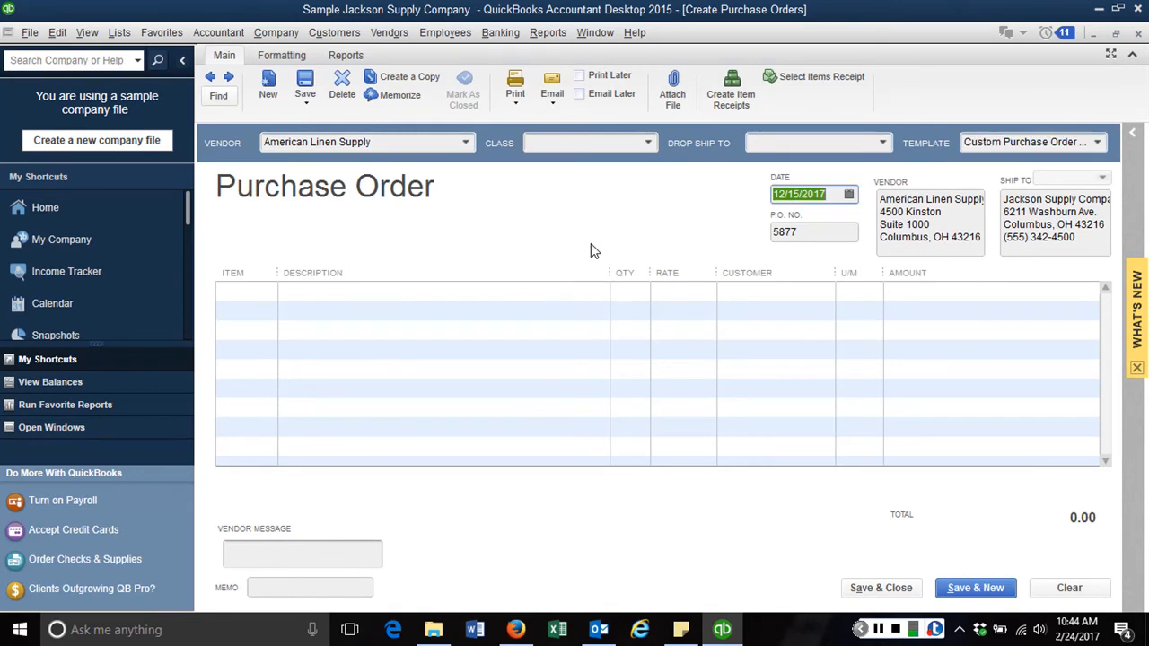
type("2/")
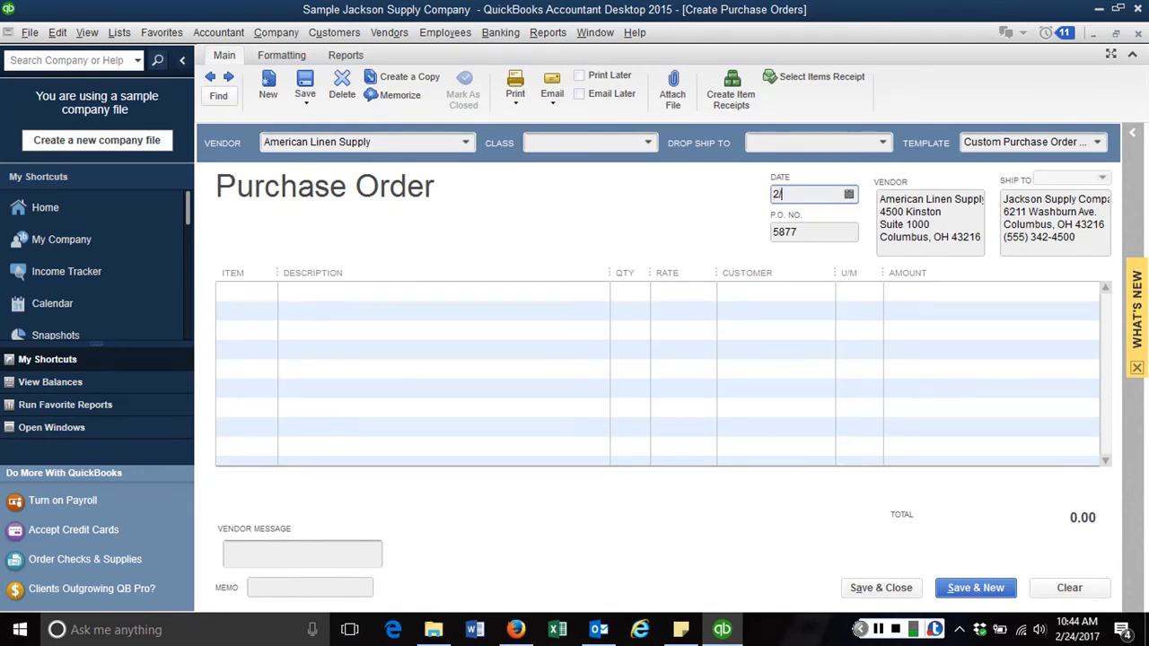
type("13/2017")
key("Tab")
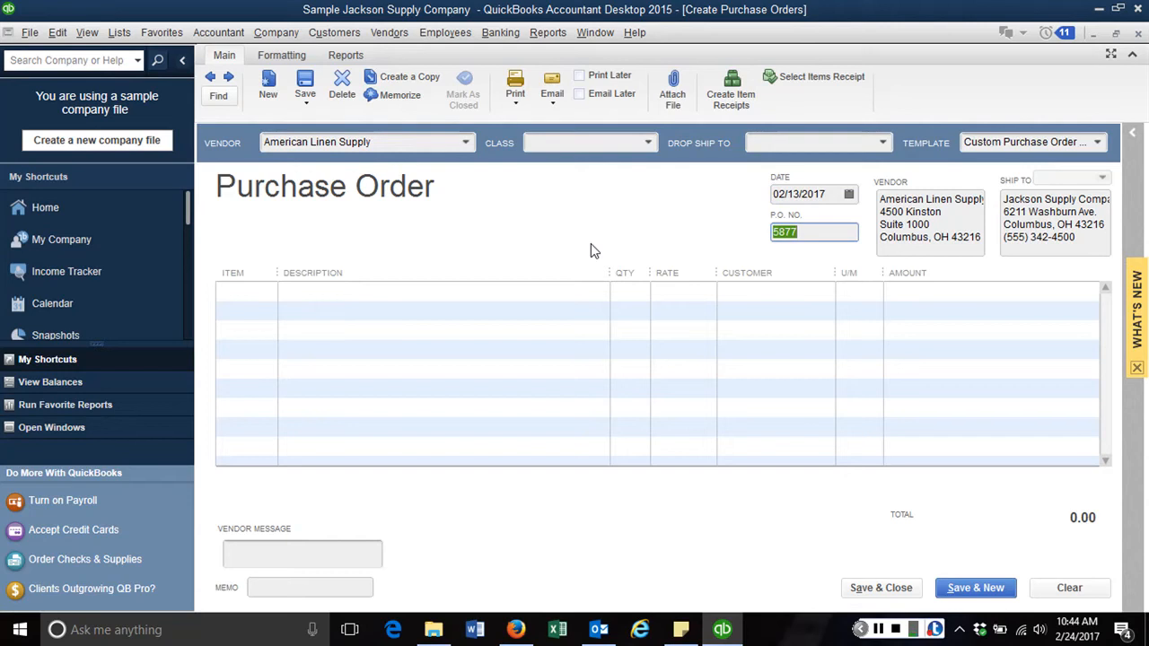
Replace the street and city lines of the purchase order's ship-to address with the new delivery address
key("Tab")
key("Tab")
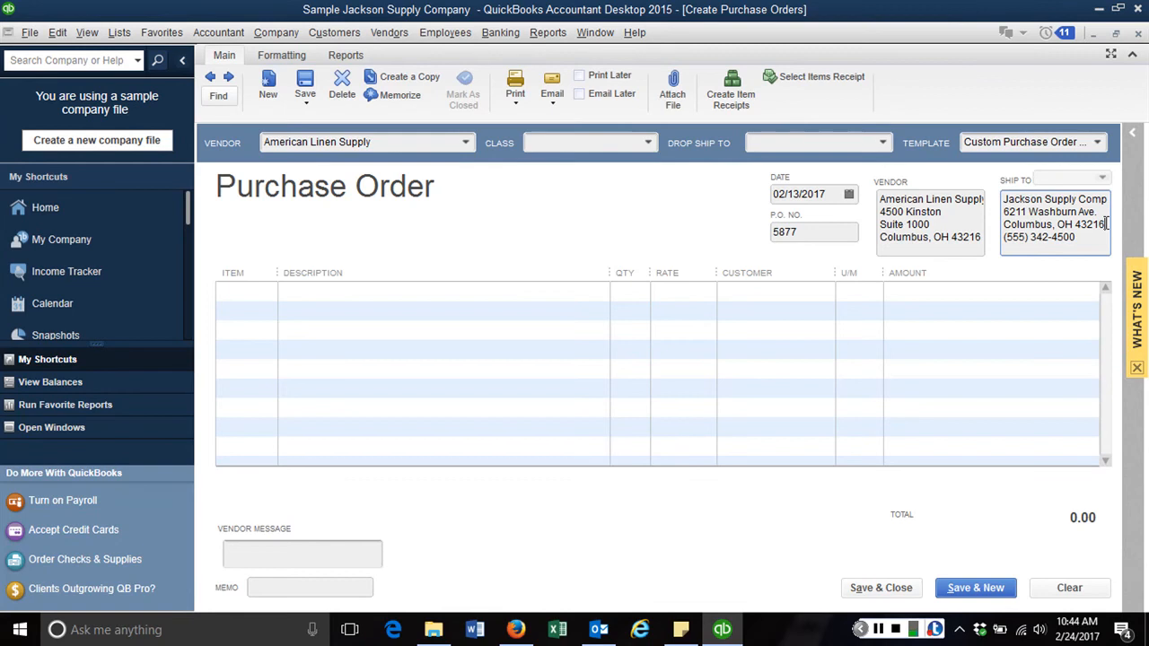
left_click_drag(1102, 223, 1006, 212)
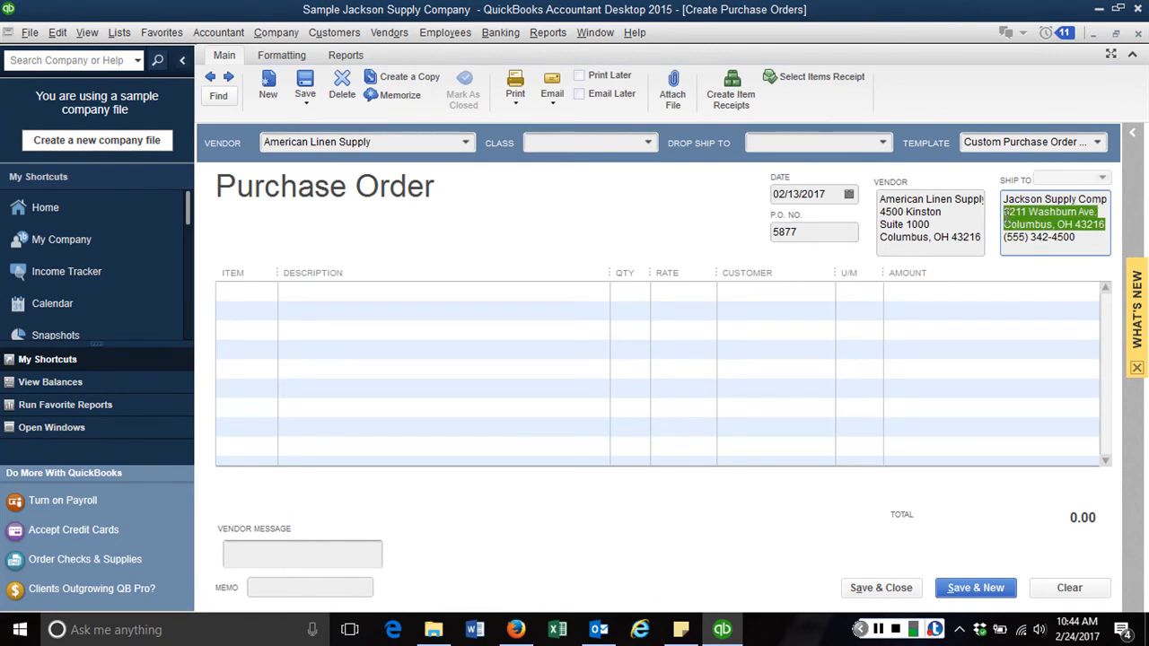
type("17")
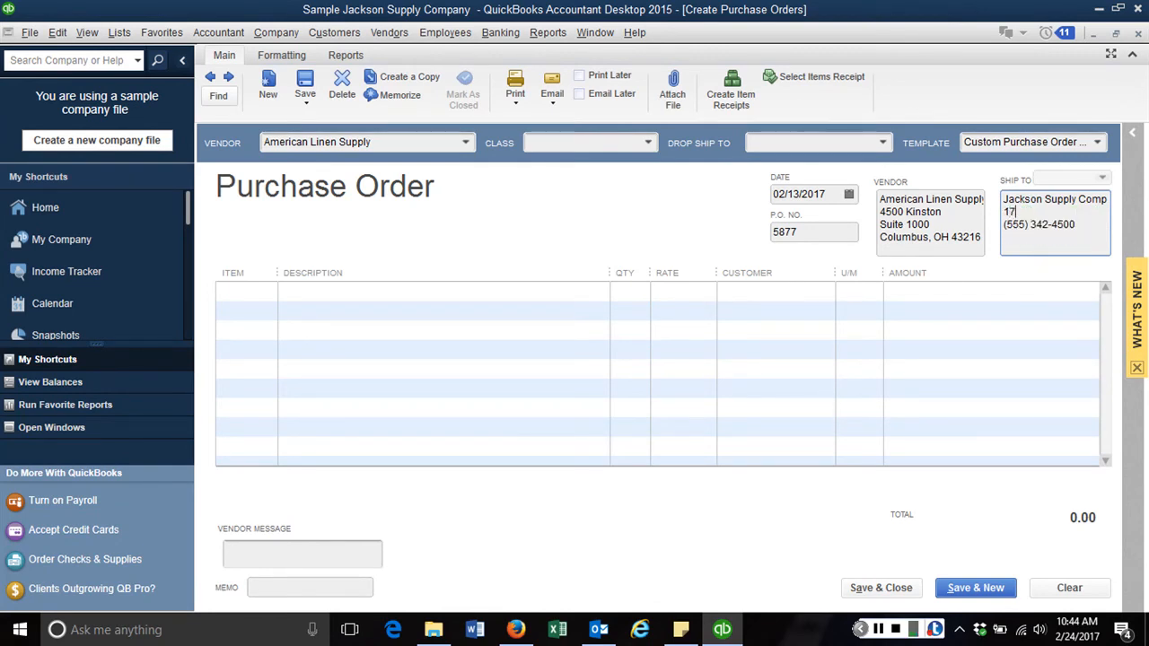
type("26 Cabon Lane")
key("Return")
type("C")
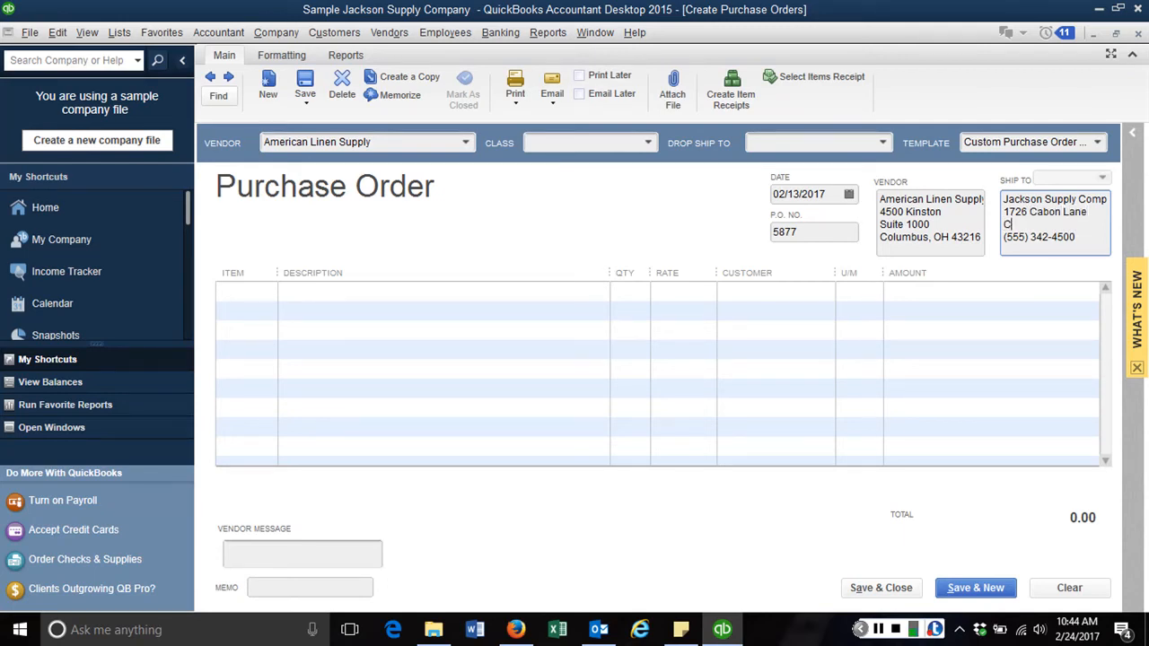
type("incinnati, OH 43196")
key("Tab")
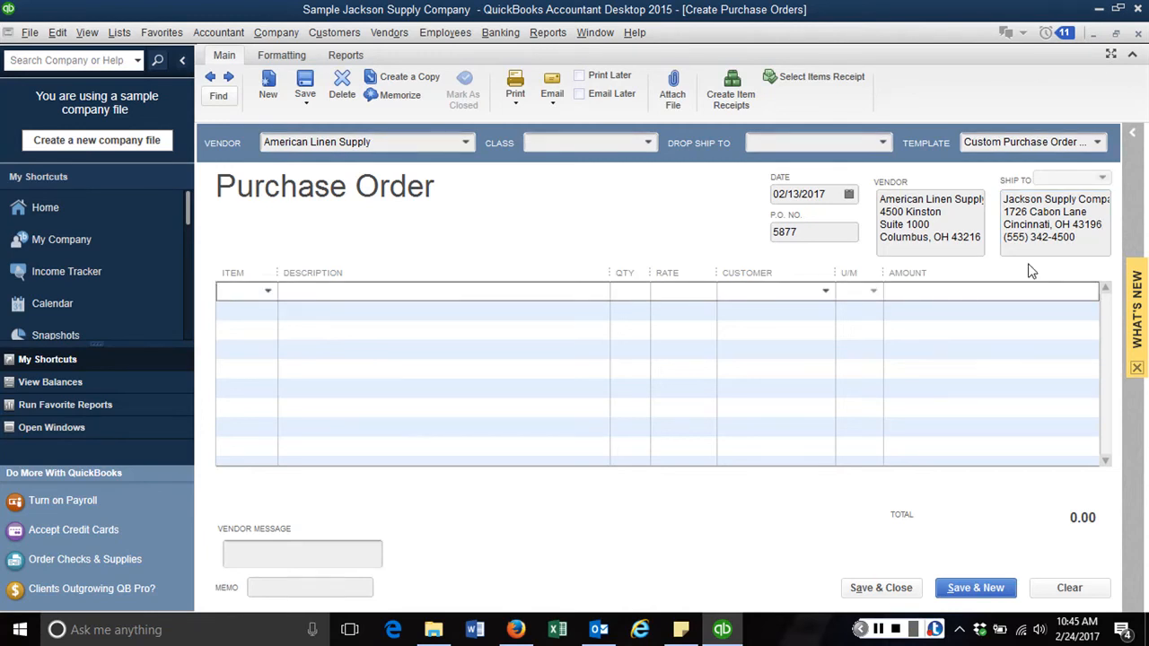
Add item 105, the queen sheet set, to the purchase order with a quantity of 40
type("105")
key("Tab")
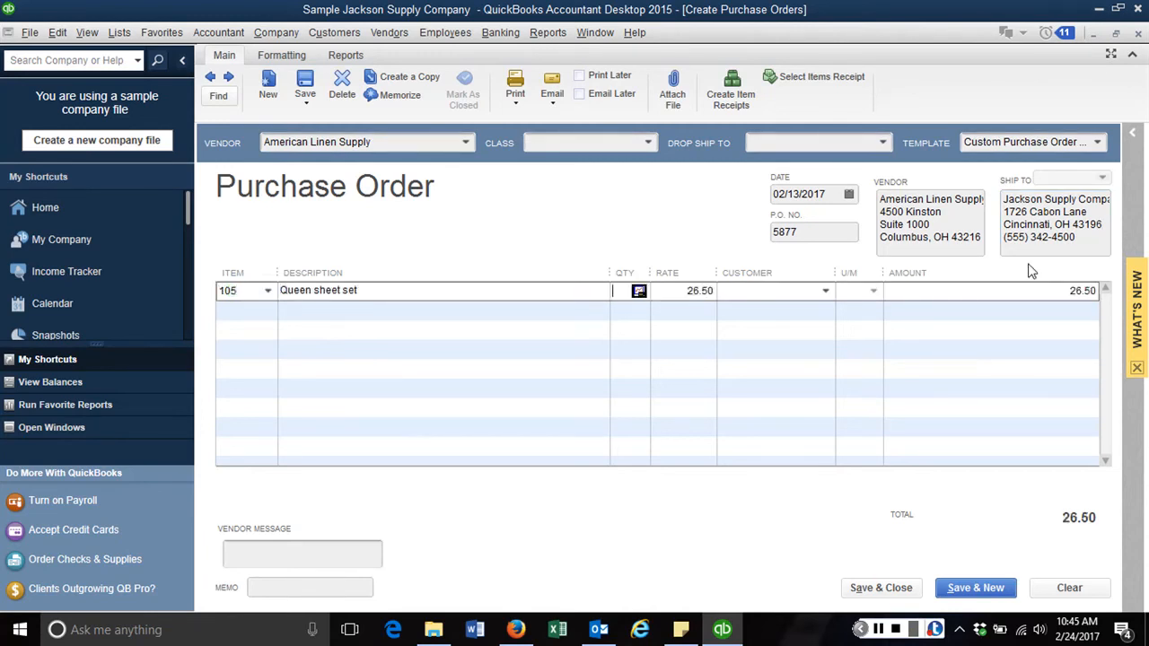
type("40")
key("Tab")
key("Tab")
key("Tab")
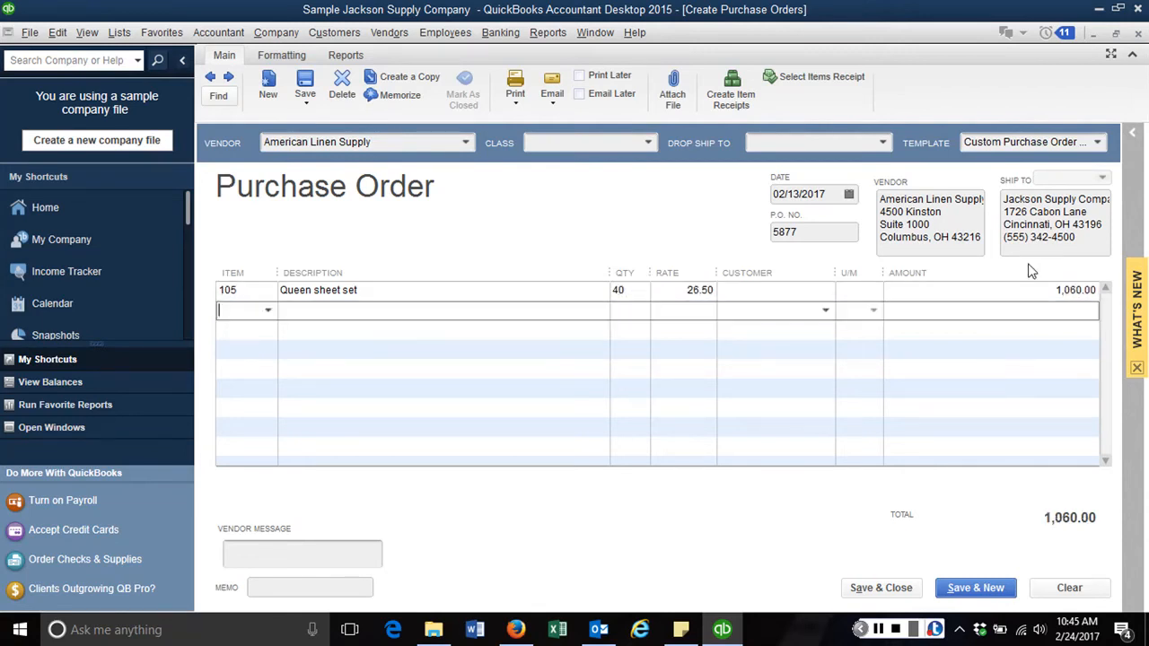
Add item 109, the standard comforter, on the second line with a quantity of 10
type("109")
key("Tab")
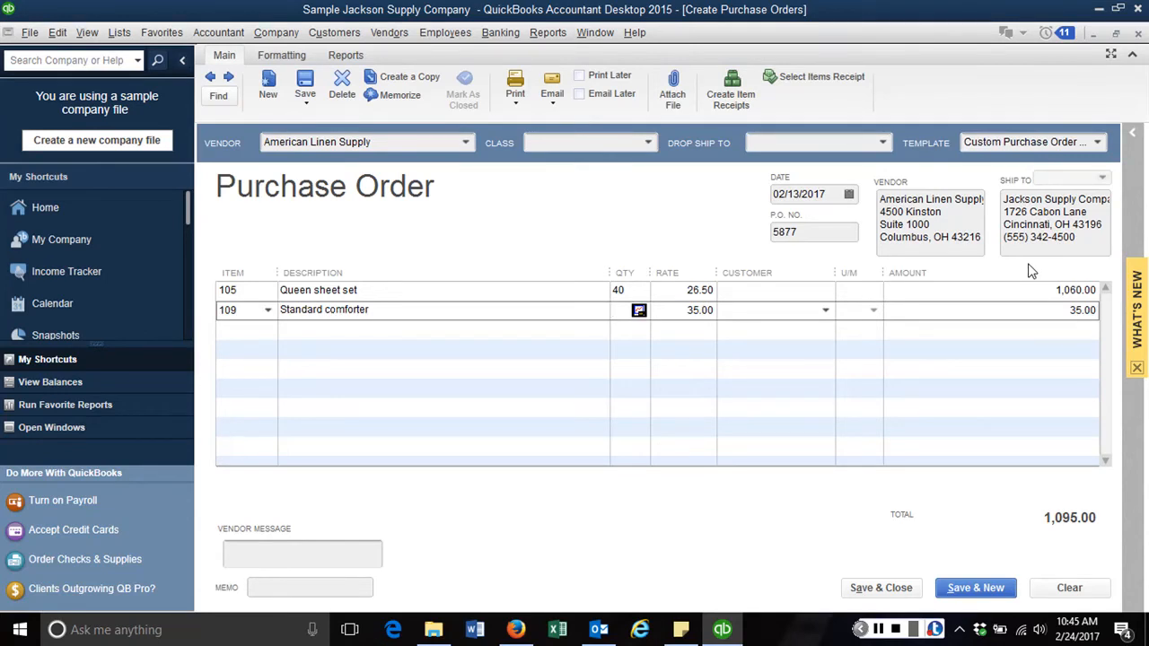
type("10")
key("Tab")
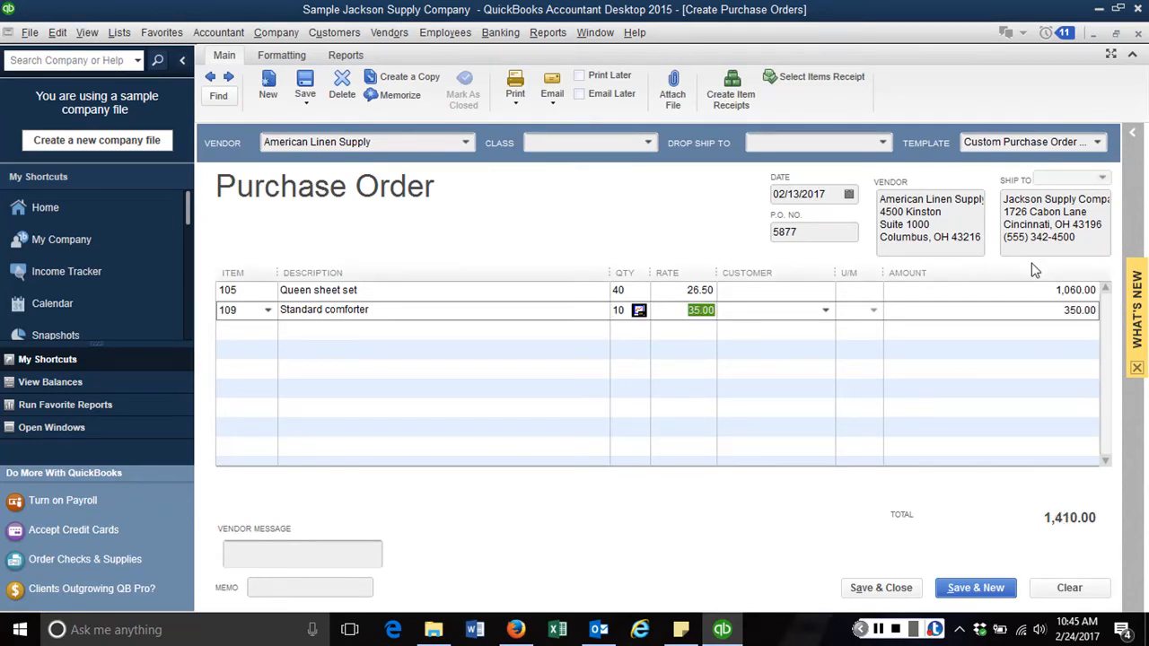
Set the queen sheet set's rate to 19.50
left_click_drag(683, 289, 718, 291)
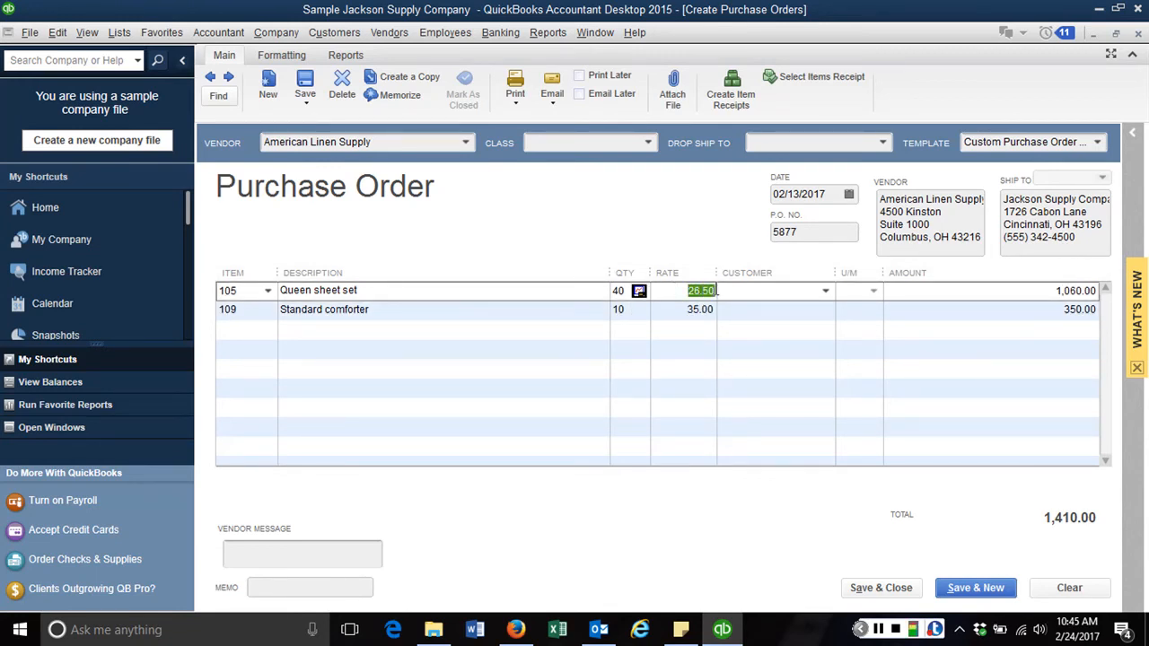
type("19.50")
key("Tab")
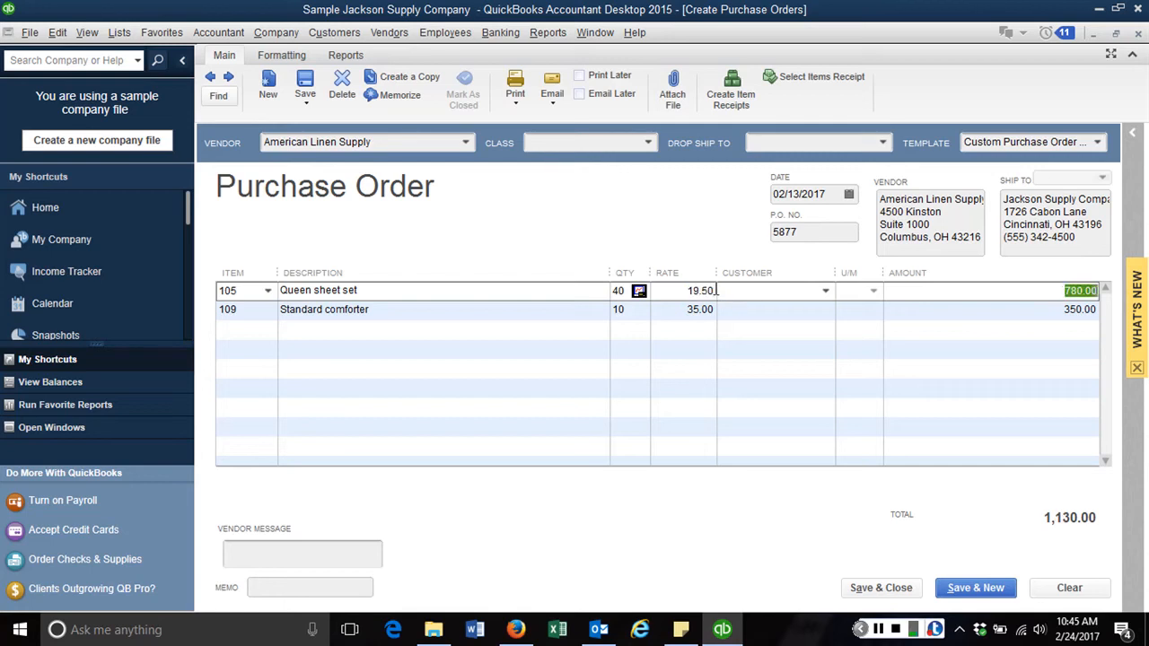
Set the standard comforter's rate to 31, then save and close the order, keeping the changed shipping address for next time
key("Tab")
key("Tab")
key("Tab")
key("Tab")
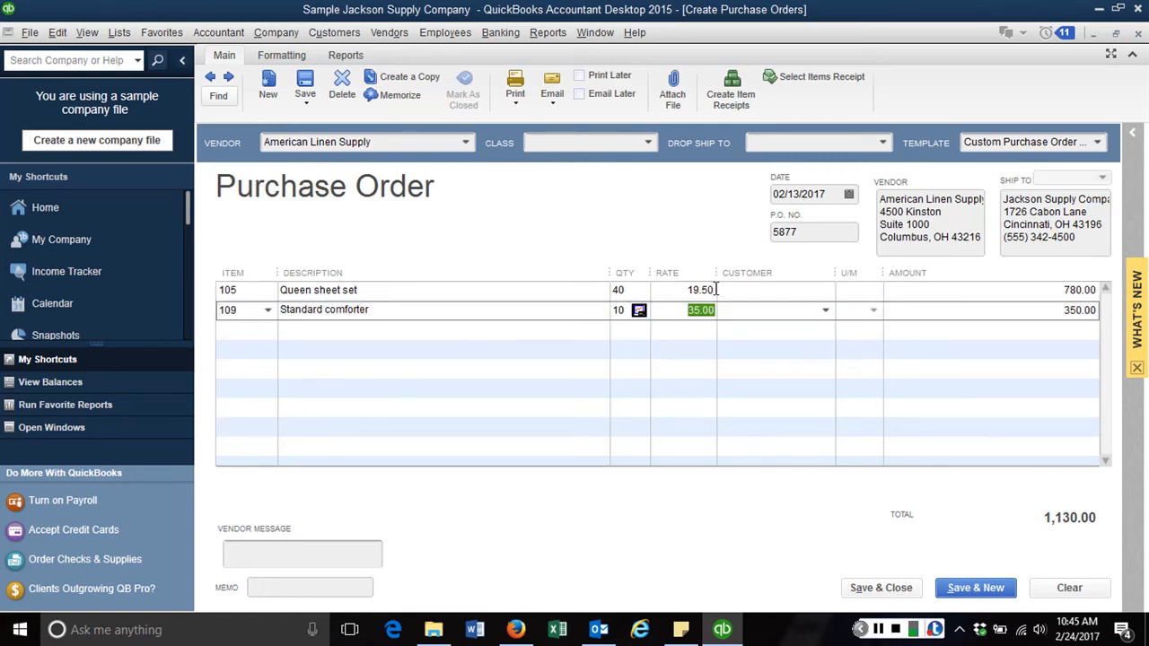
type("31")
key("Tab")
left_click(869, 587)
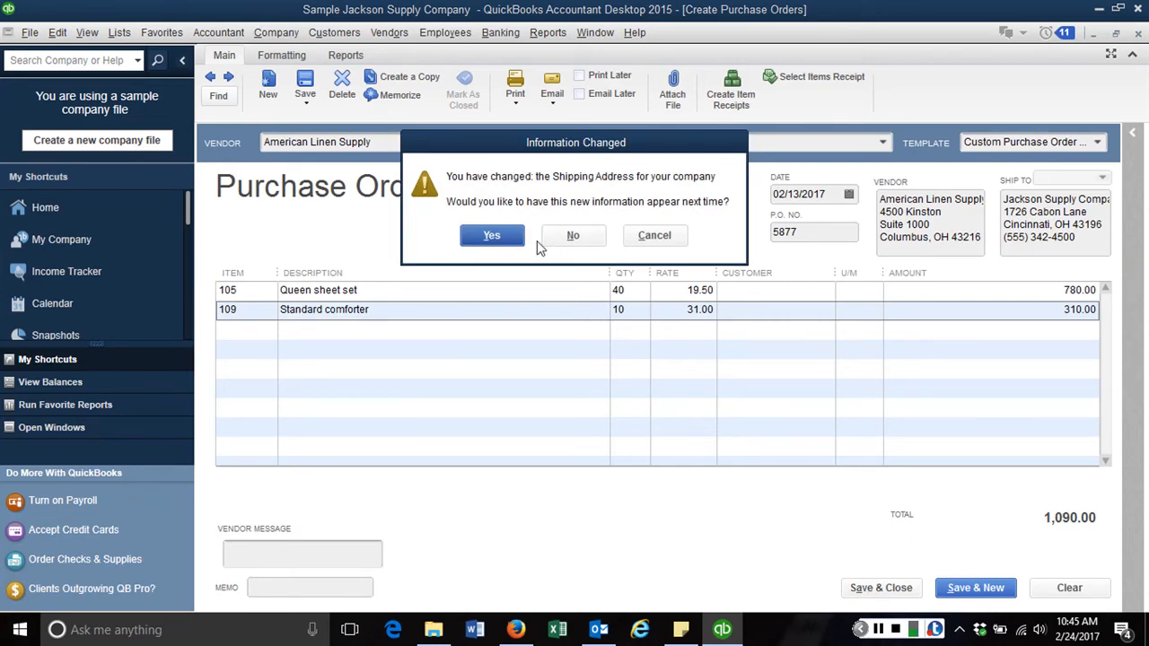
left_click(505, 238)
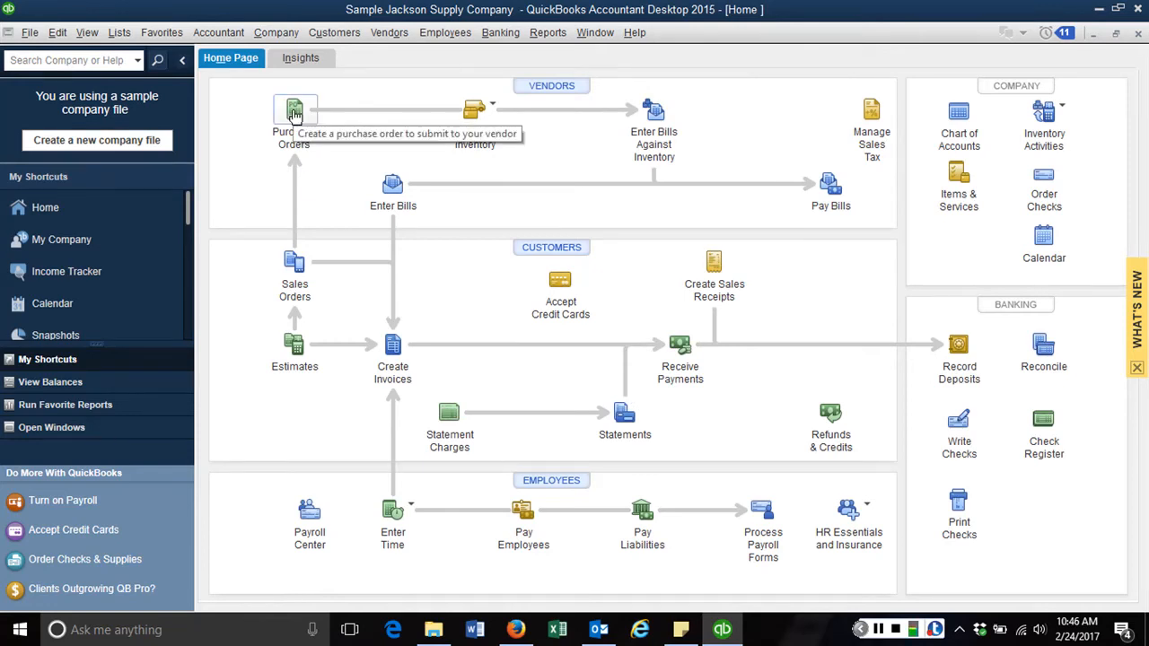
Start receiving inventory with a bill and set the vendor to Omni Incorporated
left_click(495, 107)
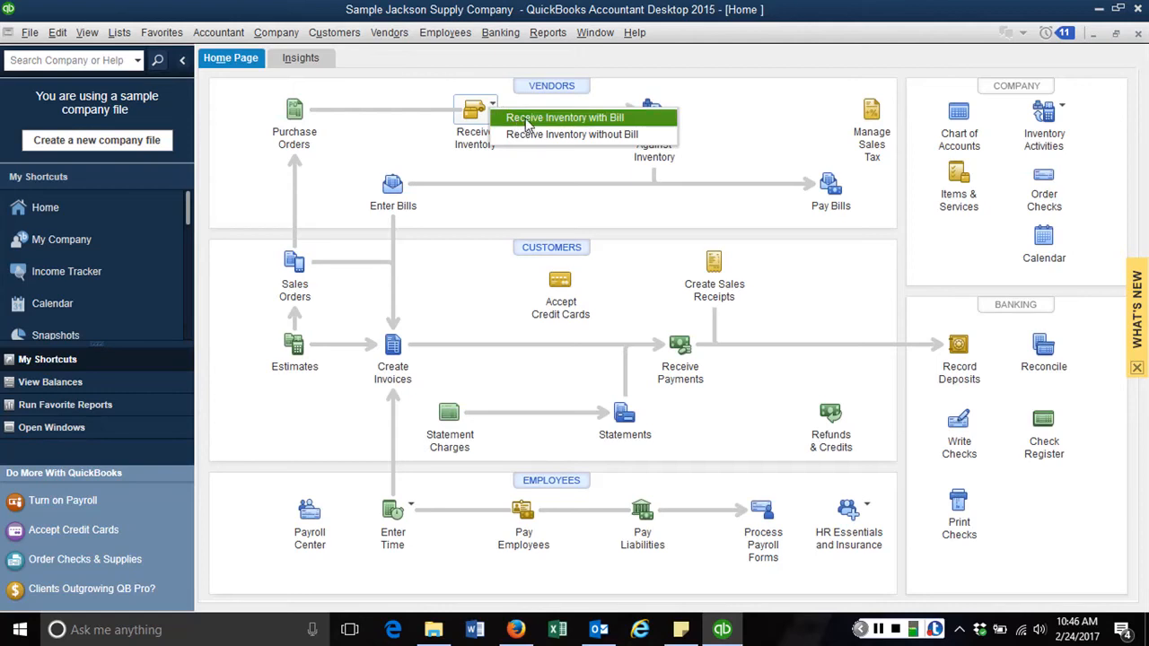
left_click(529, 120)
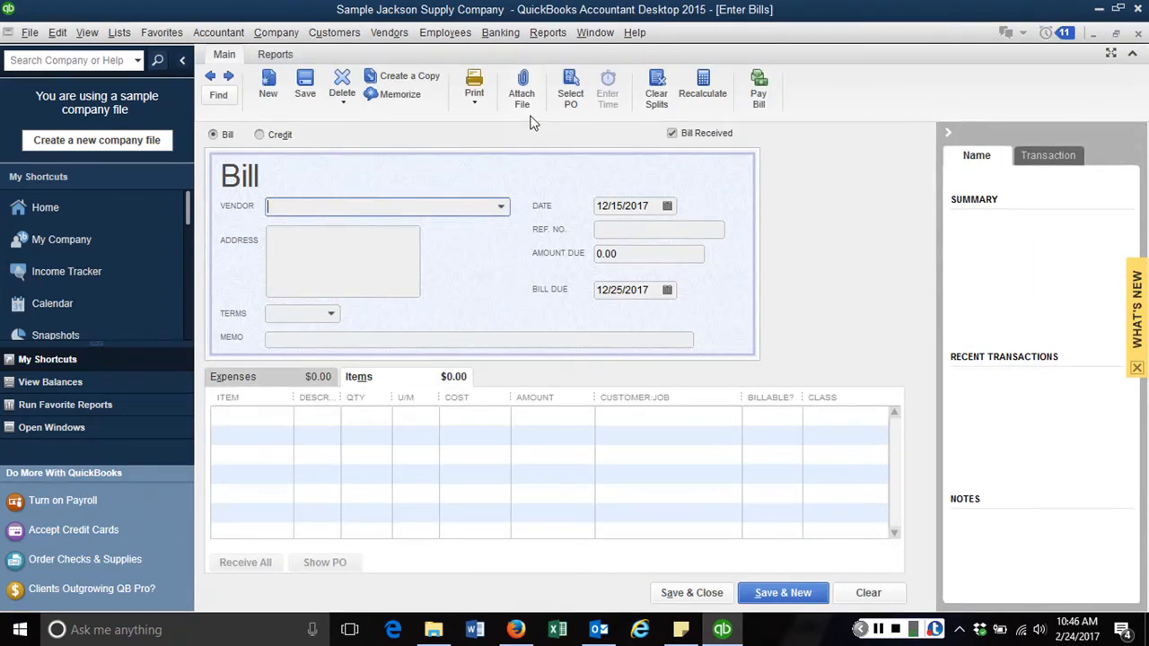
type("offi")
key("BackSpace")
key("BackSpace")
key("BackSpace")
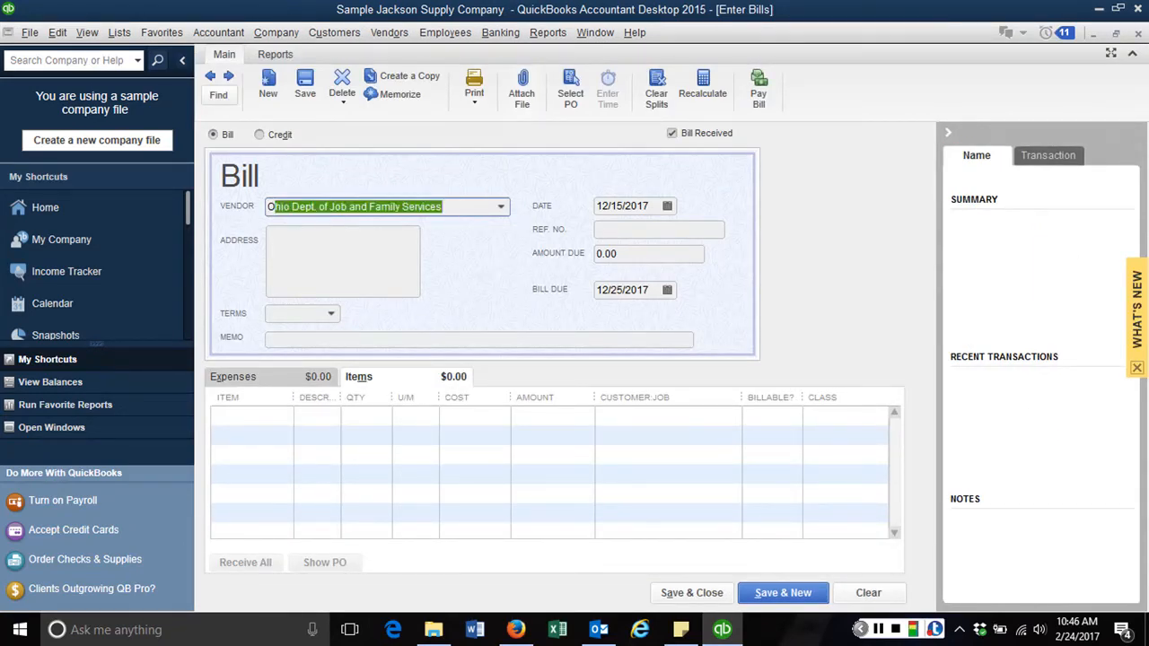
type("mn")
key("Tab")
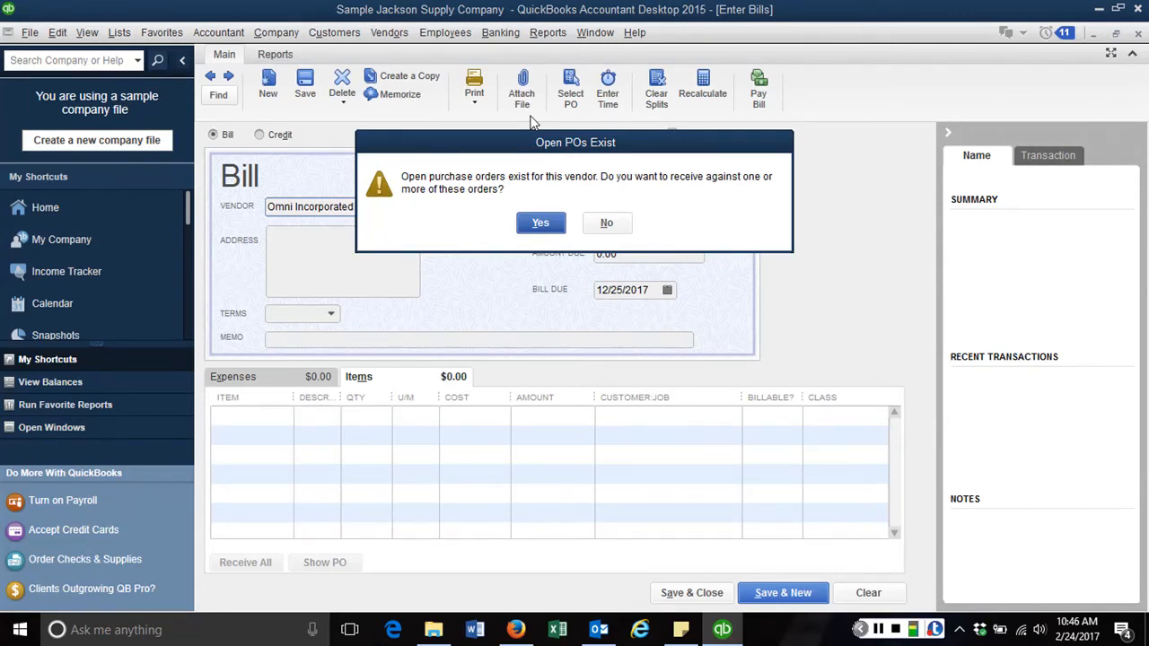
Receive the bill's items against Omni Incorporated's open purchase order dated 02/10/2017
left_click(543, 226)
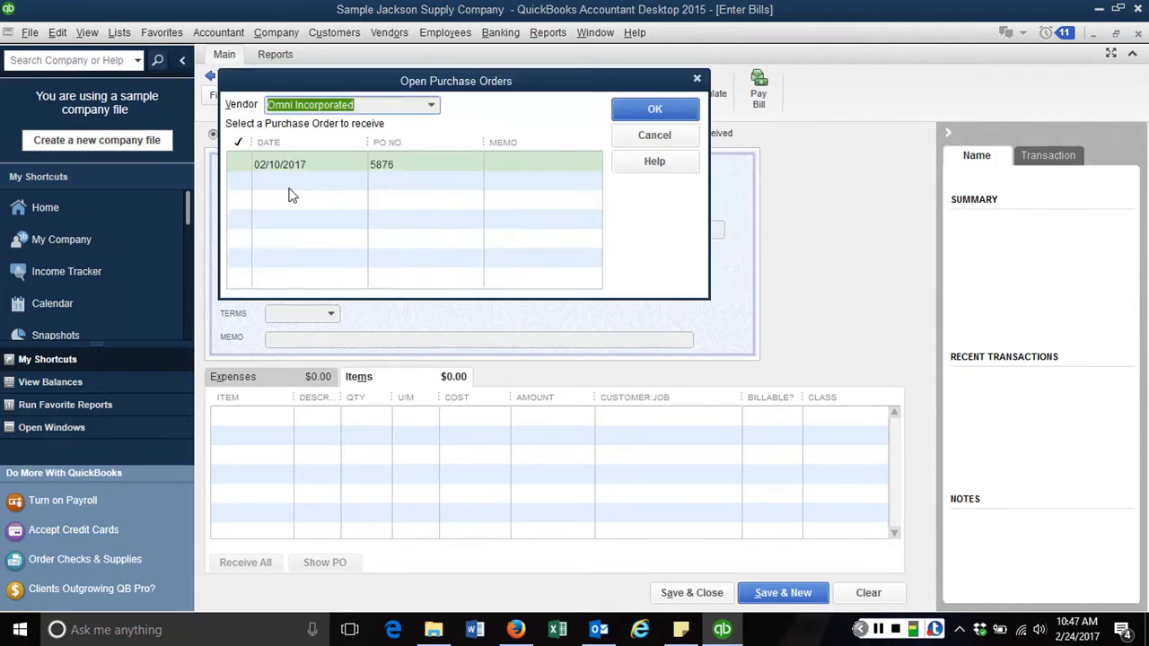
left_click(238, 164)
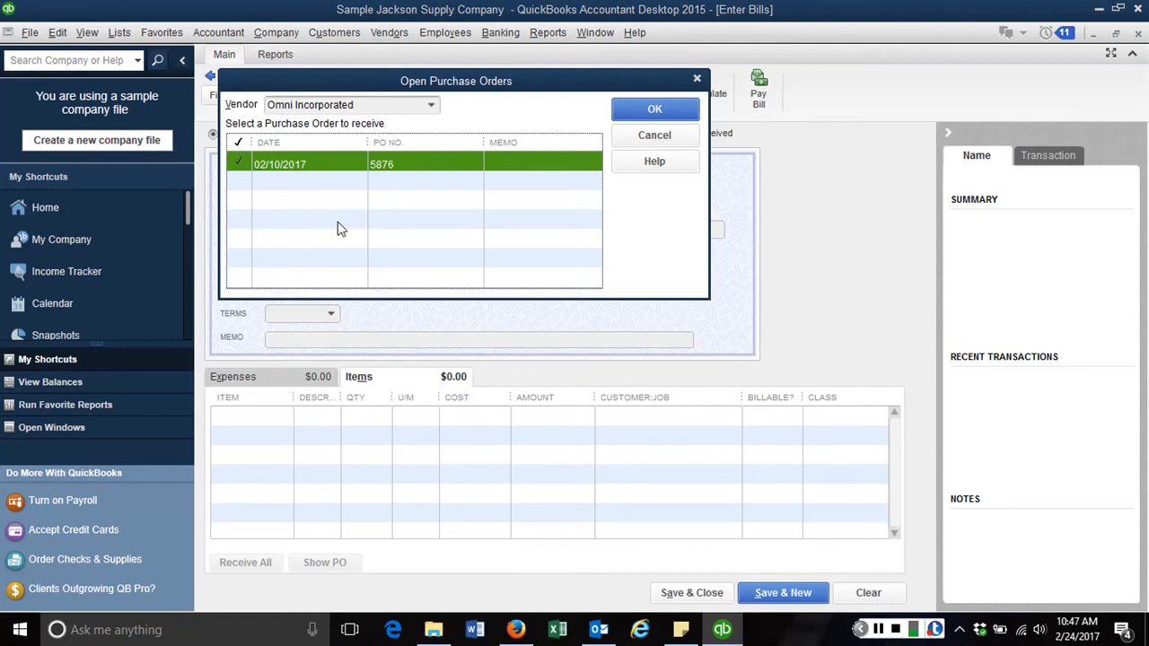
left_click(630, 115)
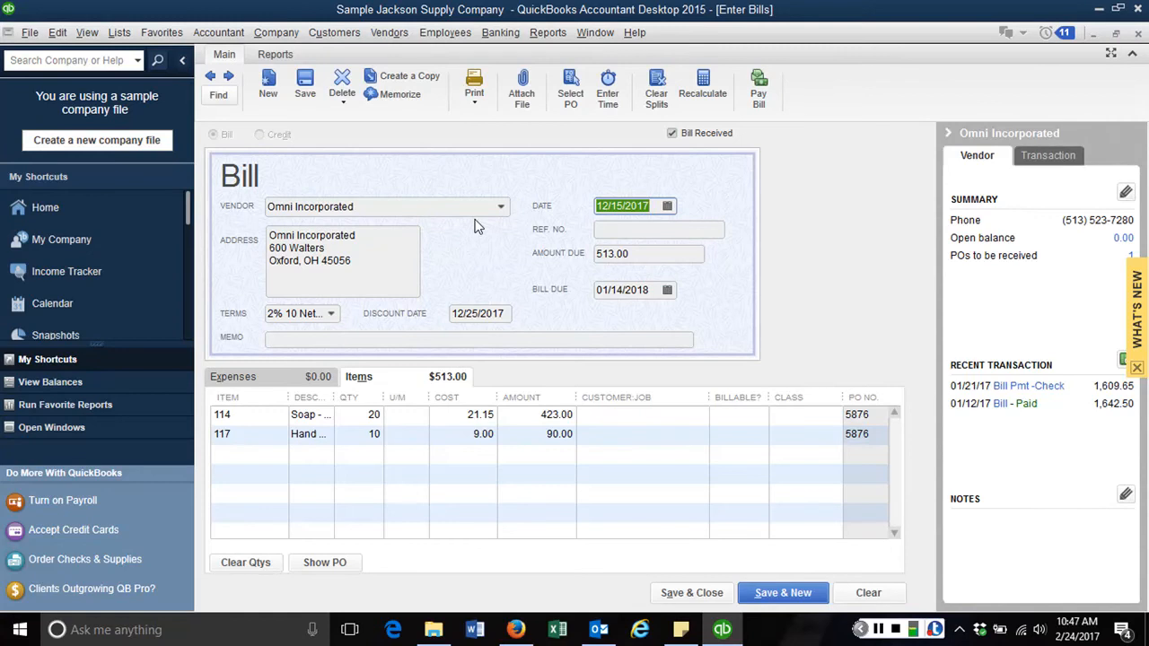
Date the Omni Incorporated bill 2/16/2017 with reference number X21478, then save it and start a new bill
type("2/16/201")
type("7")
key("Tab")
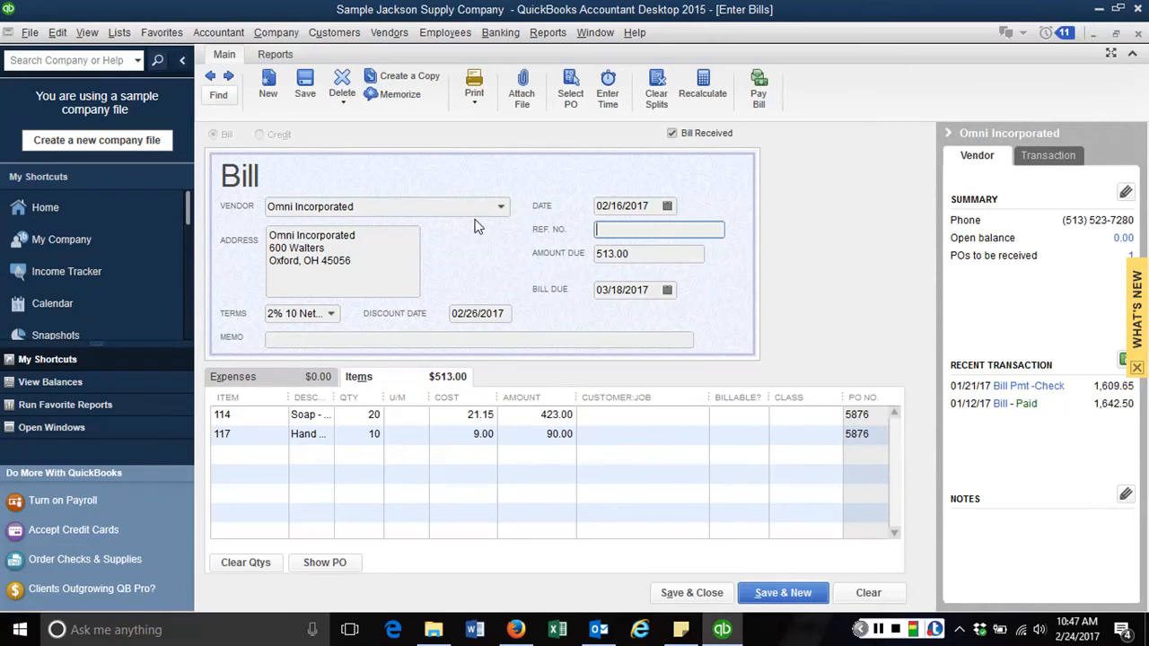
type("X21478")
left_click(397, 341)
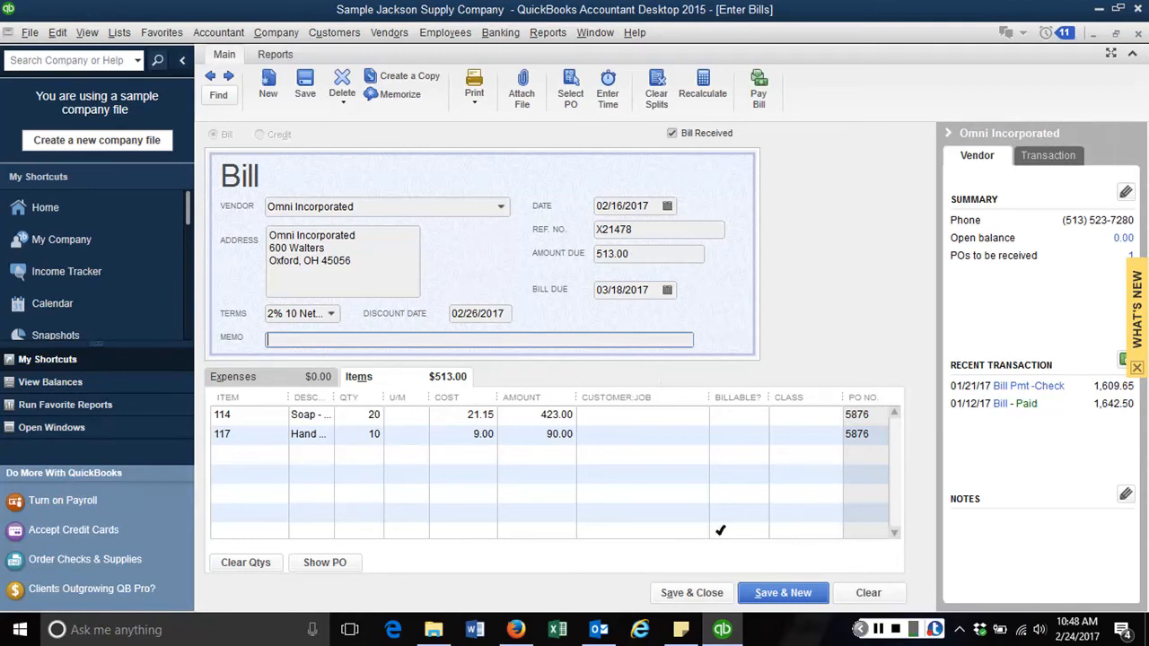
left_click(784, 594)
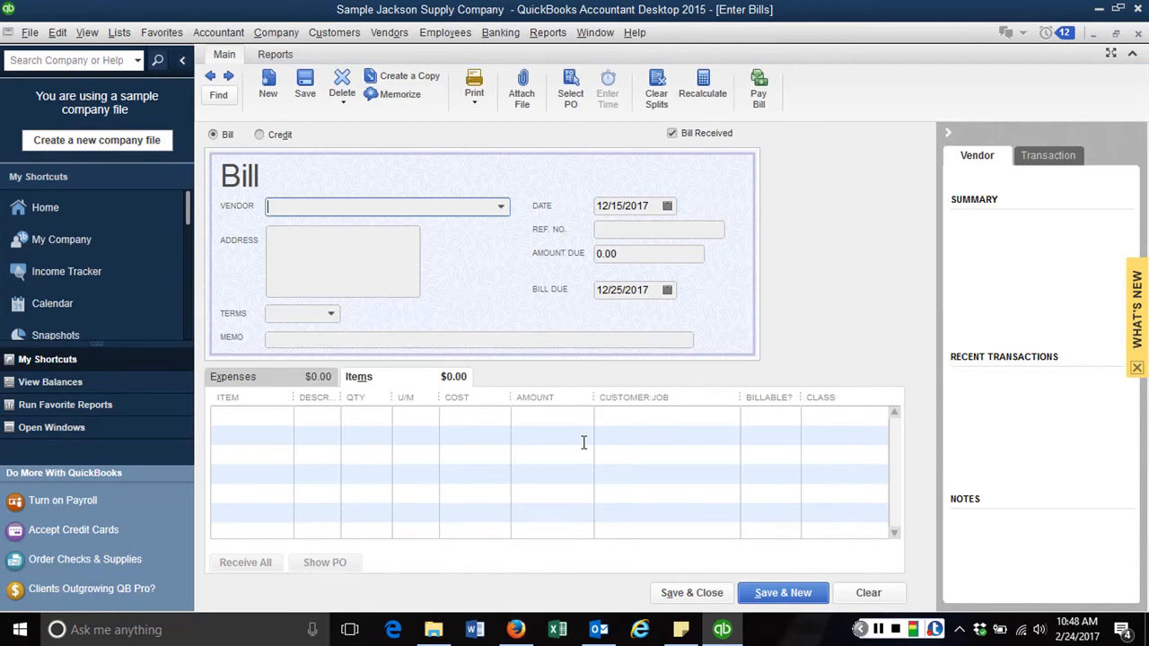
Set the vendor to American Linen Supply and receive against its open purchase order dated 02/13/2017
type("American Linen Supply")
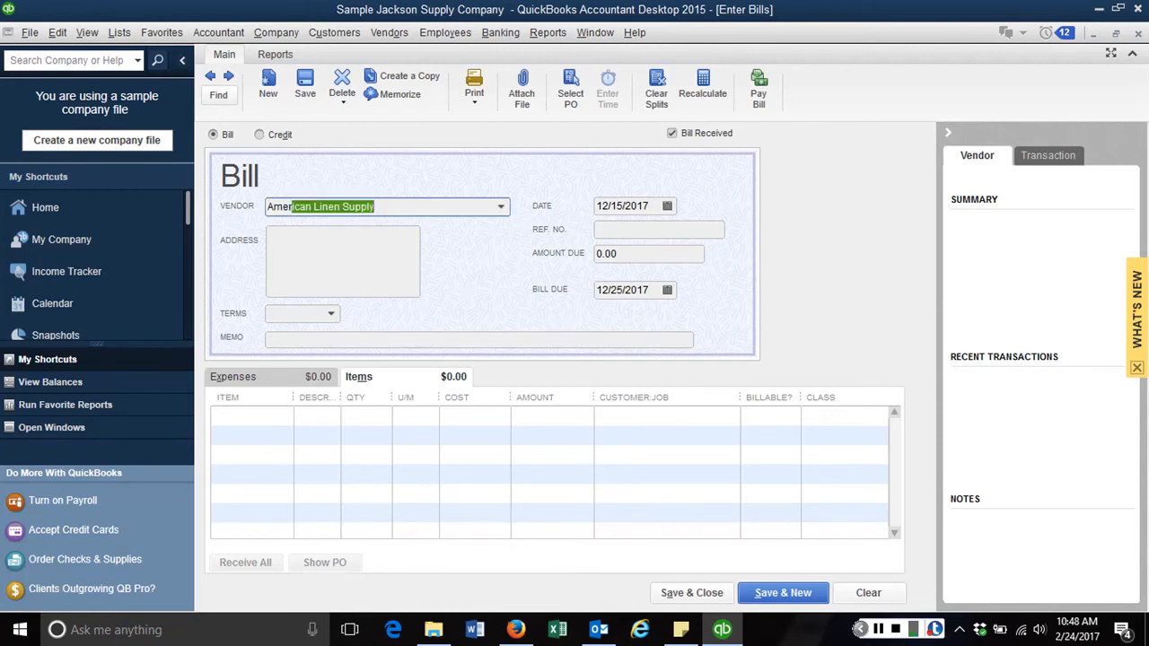
key("Tab")
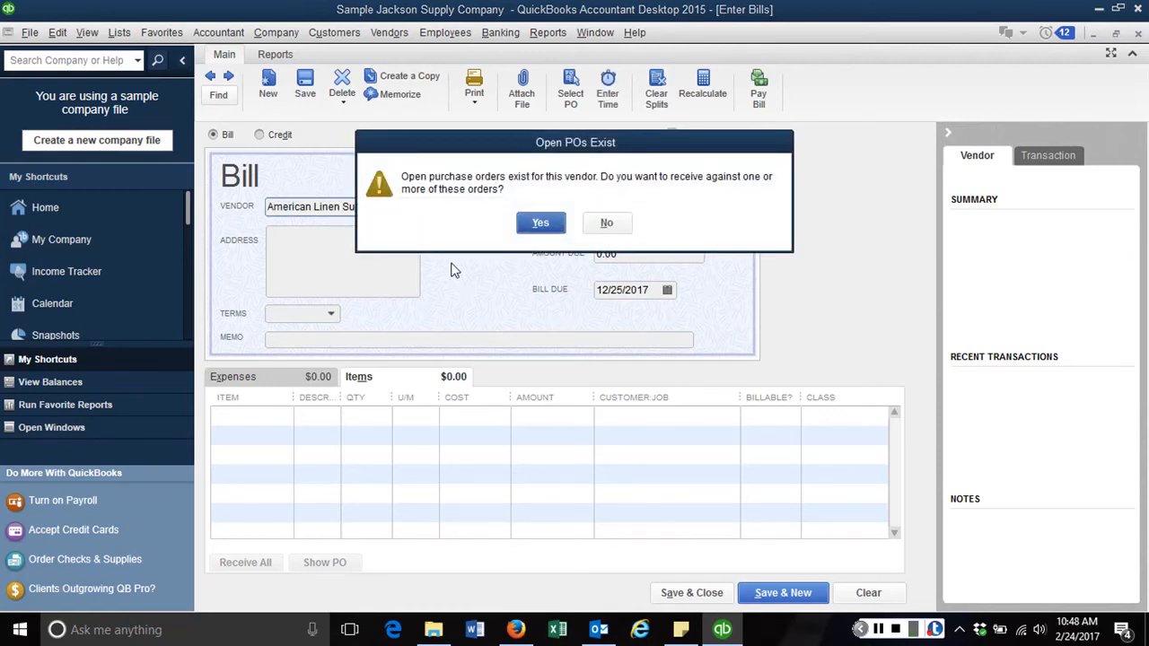
left_click(541, 224)
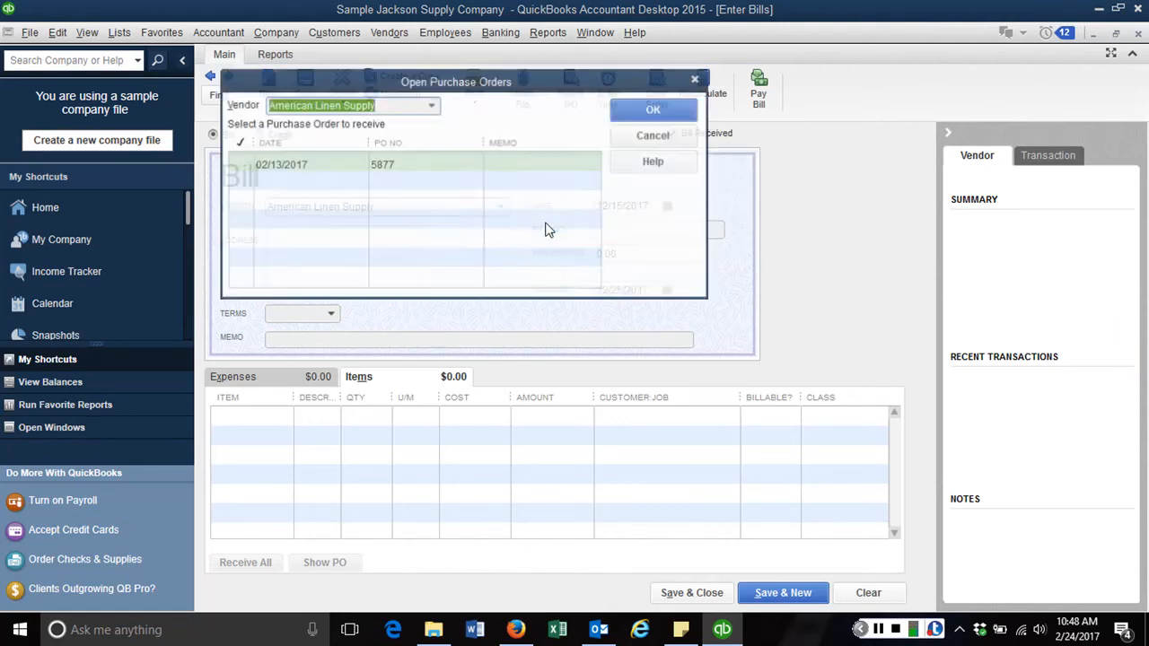
left_click(239, 164)
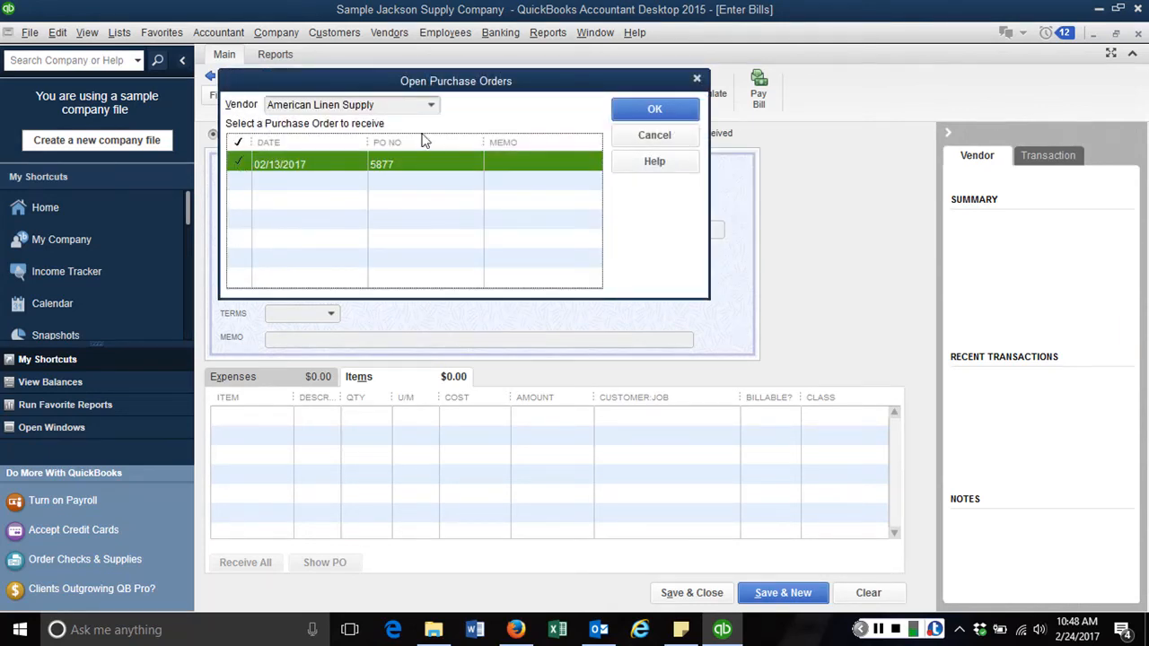
left_click(630, 108)
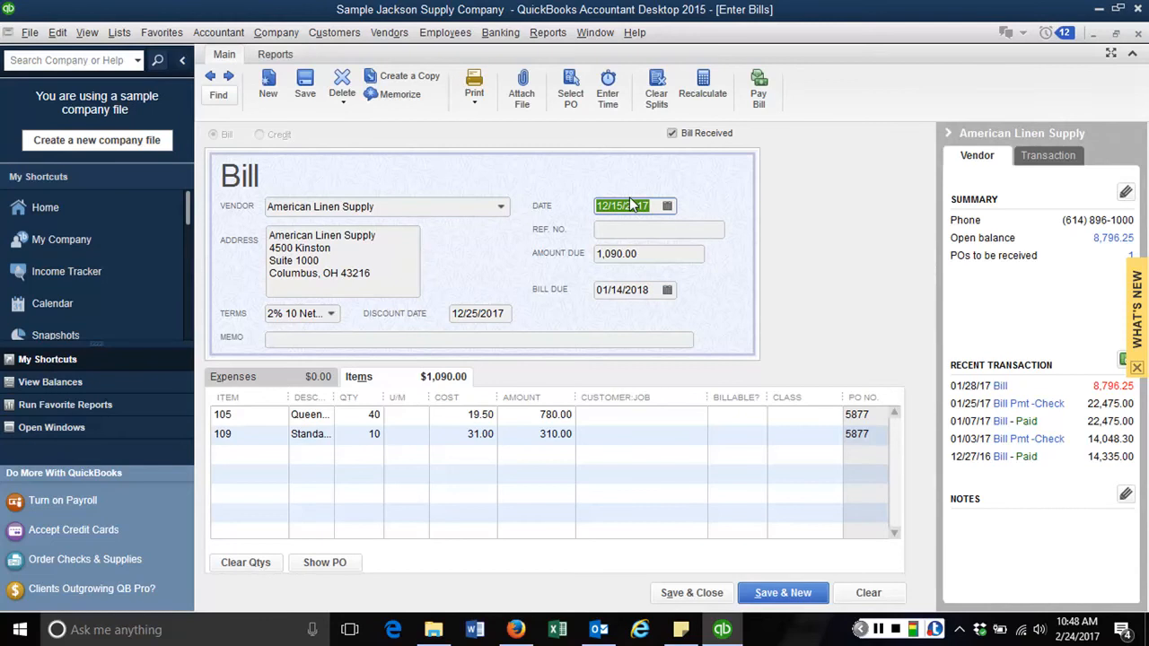
Set the American Linen Supply bill's date to 2/17/17 and its reference number to ALS2663
type("2/17/17")
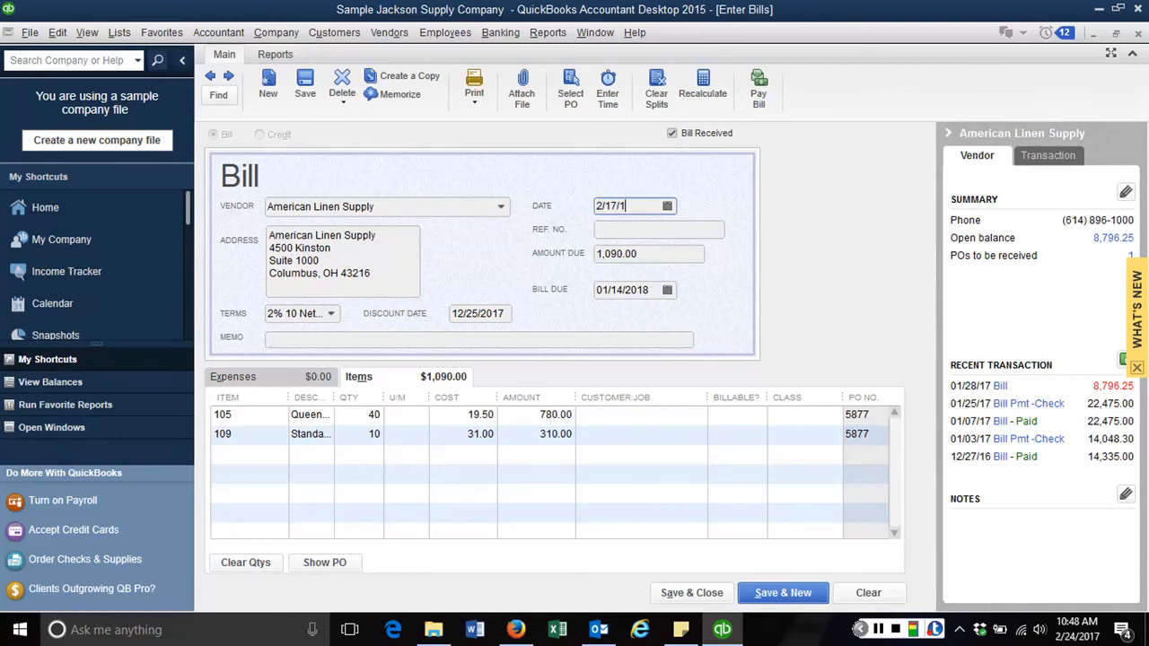
key("Tab")
type("ALS")
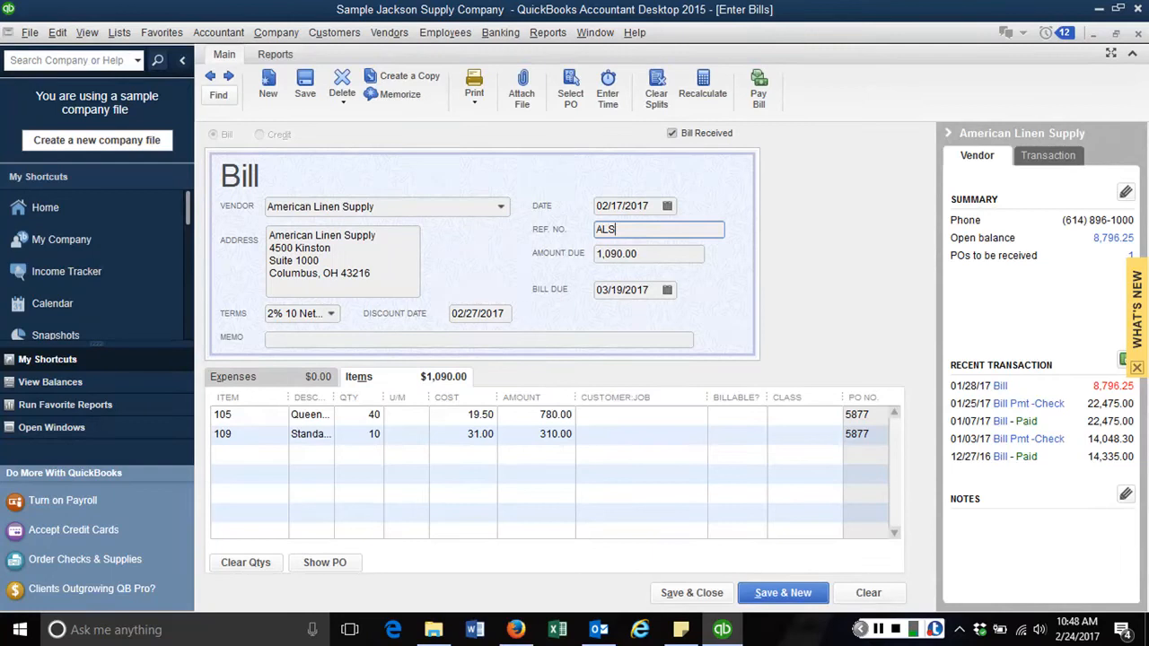
type("2663")
key("Tab")
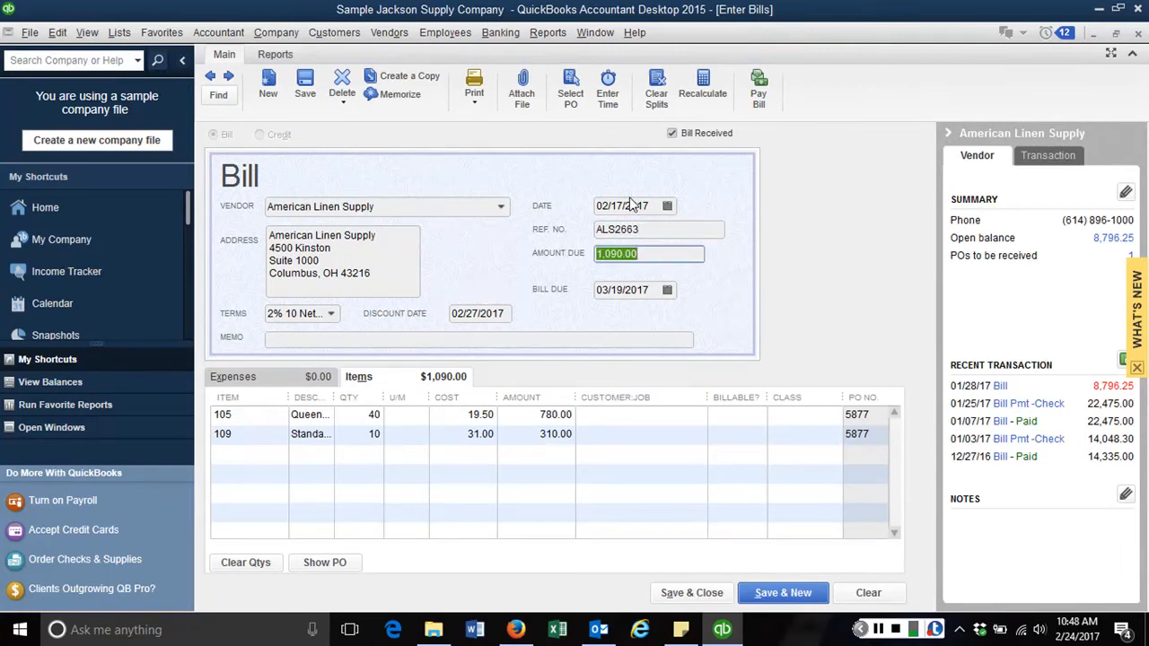
Set the received quantities to 30 for the queen sheet set and 8 for the standard comforter
left_click(352, 414)
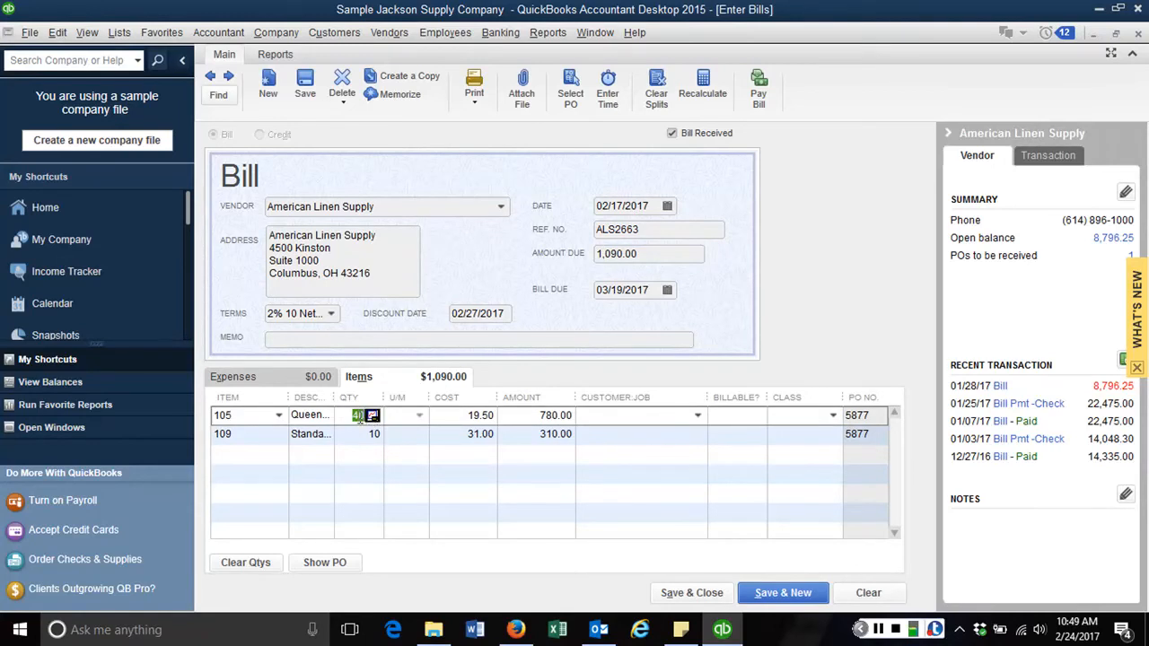
type("30")
left_click(345, 438)
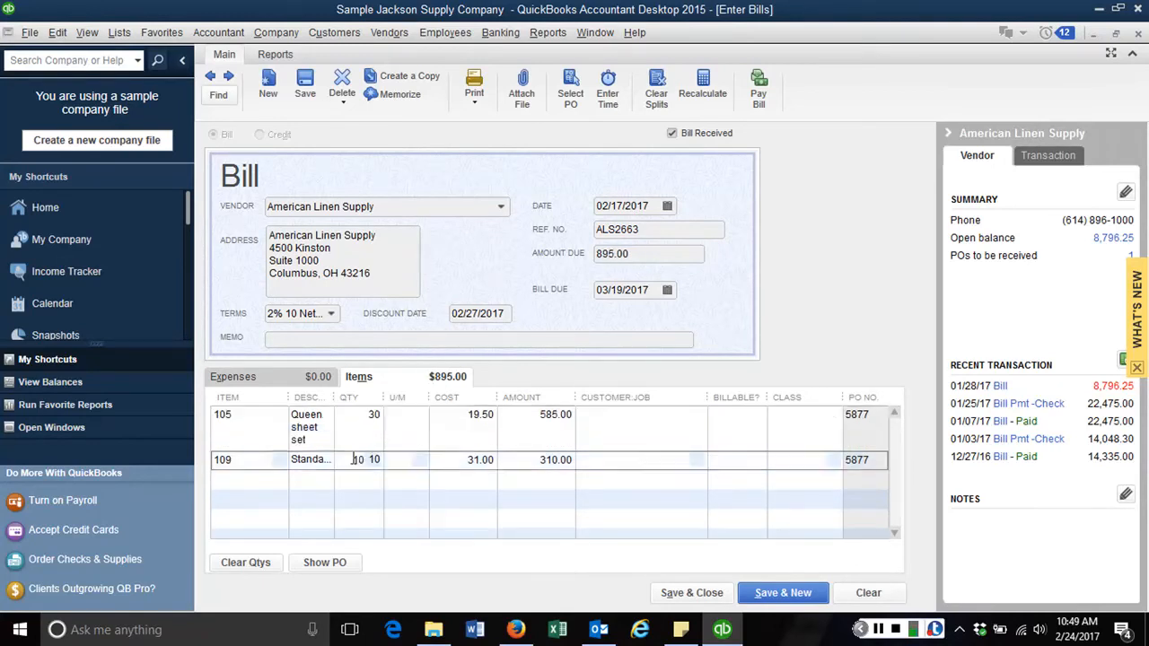
left_click(355, 459)
type("8")
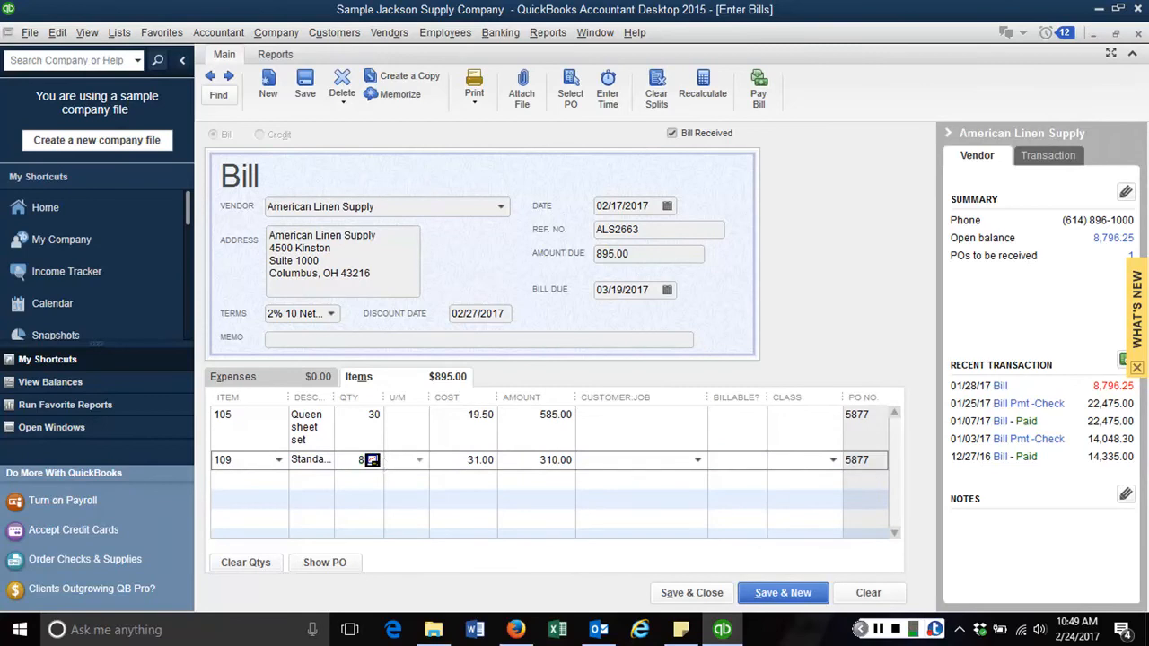
key("Tab")
Set the queen sheet set's cost to 18 on the bill
left_click(467, 414)
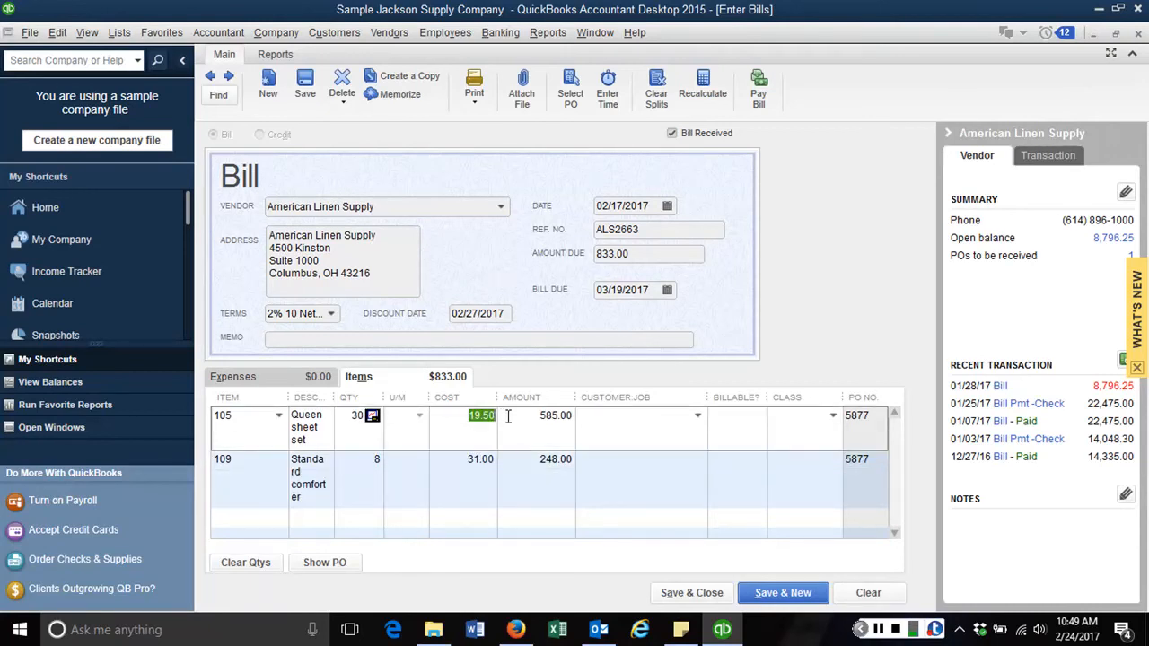
type("18")
key("Tab")
key("Tab")
key("Tab")
key("Tab")
key("Tab")
key("Tab")
key("Tab")
key("Tab")
key("Tab")
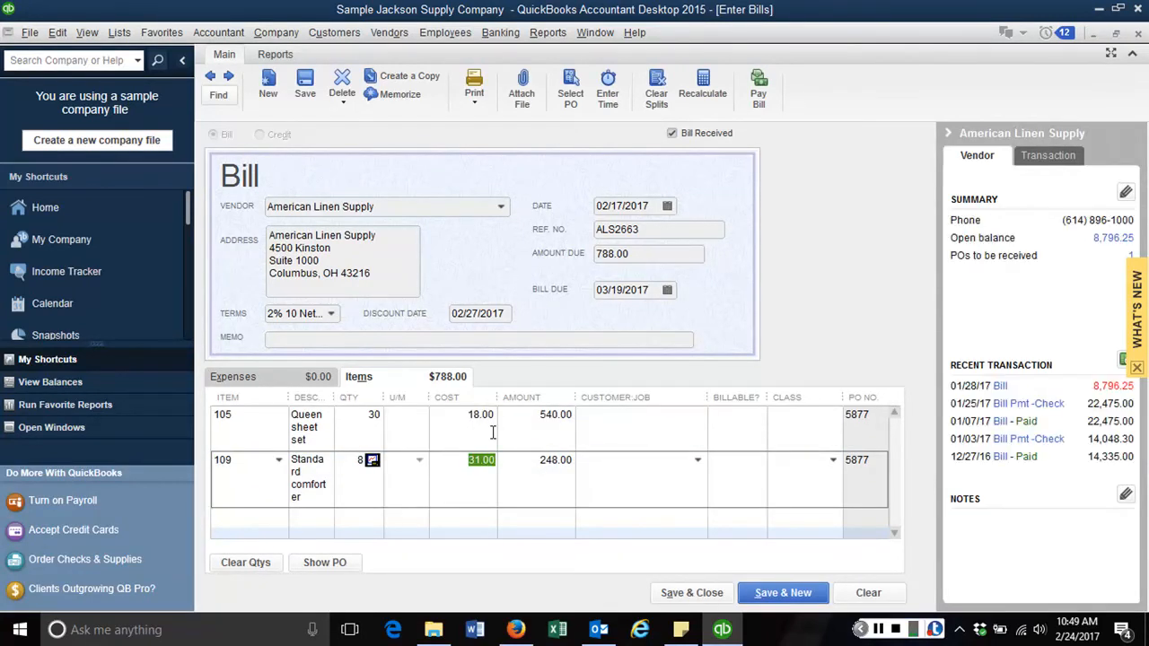
Set the standard comforter's cost to 28, then save and close the bill
type("28")
key("Tab")
left_click(689, 594)
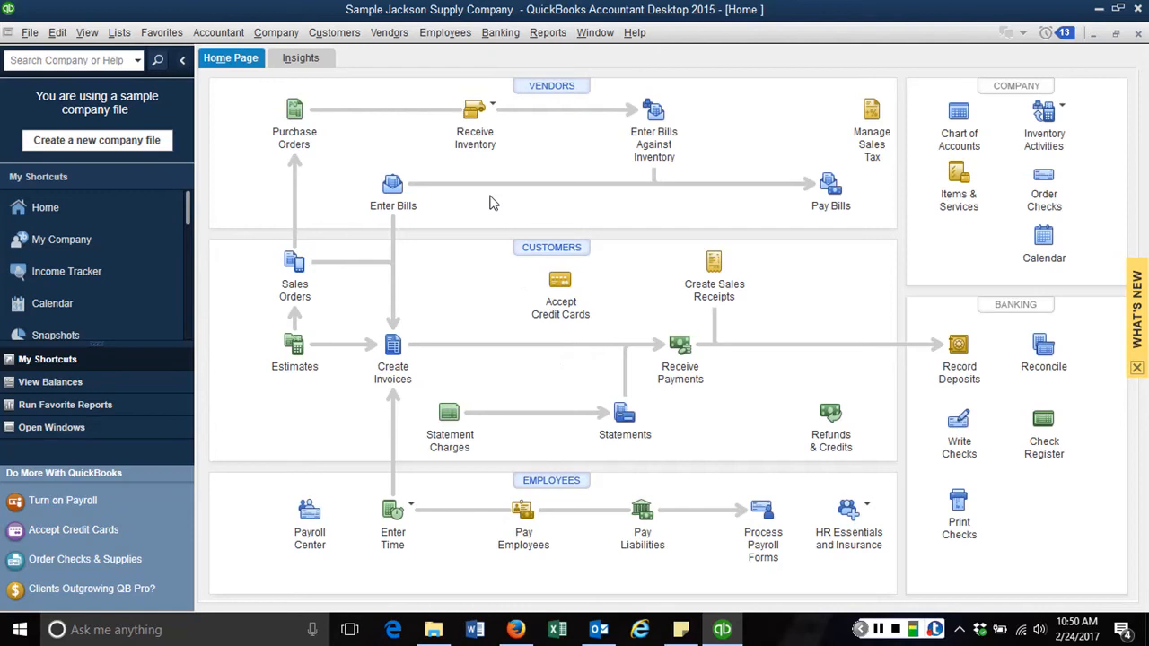
Open a new bill for American Linen Supply without receiving against its open purchase order
left_click(395, 186)
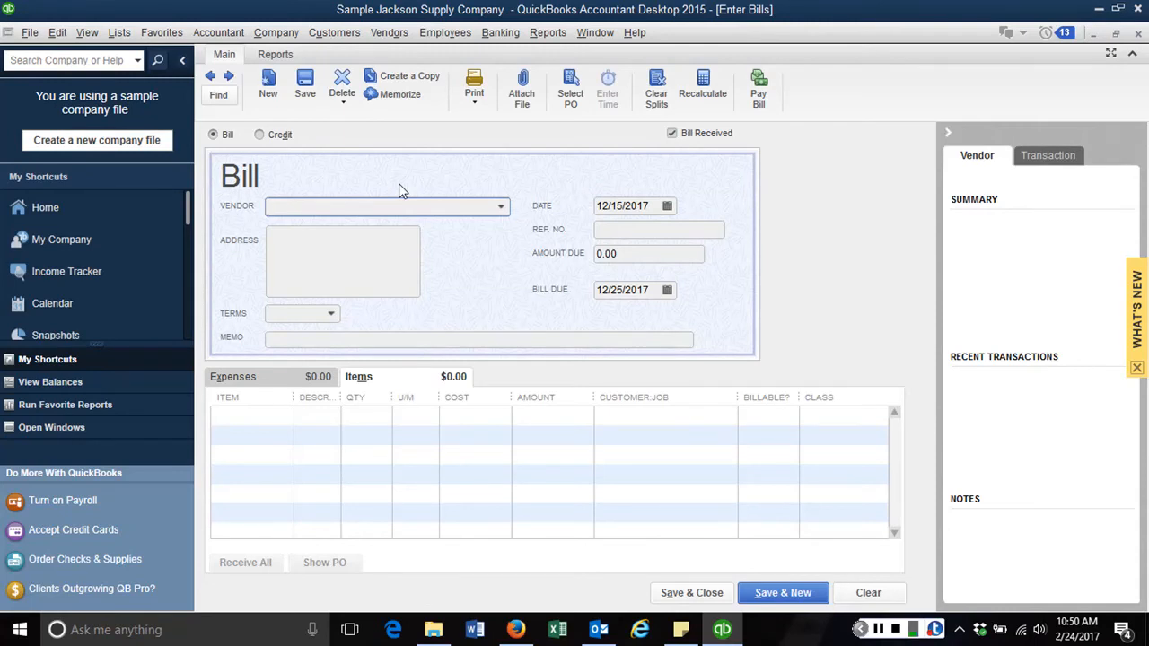
type("American Linen Su")
key("Tab")
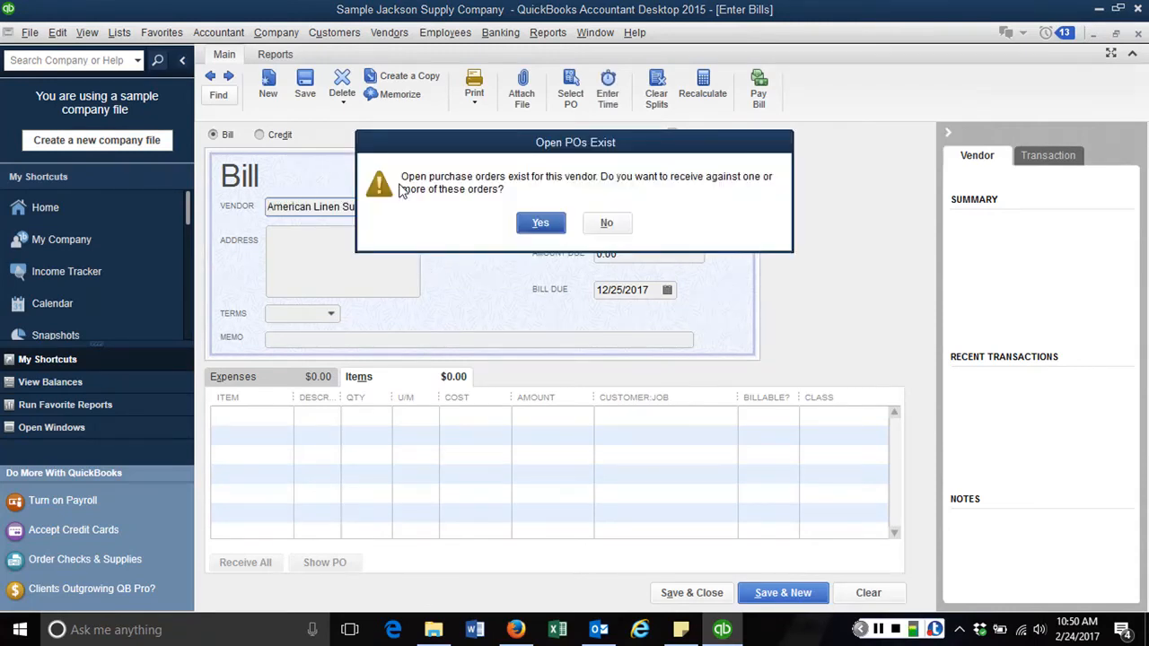
left_click(607, 224)
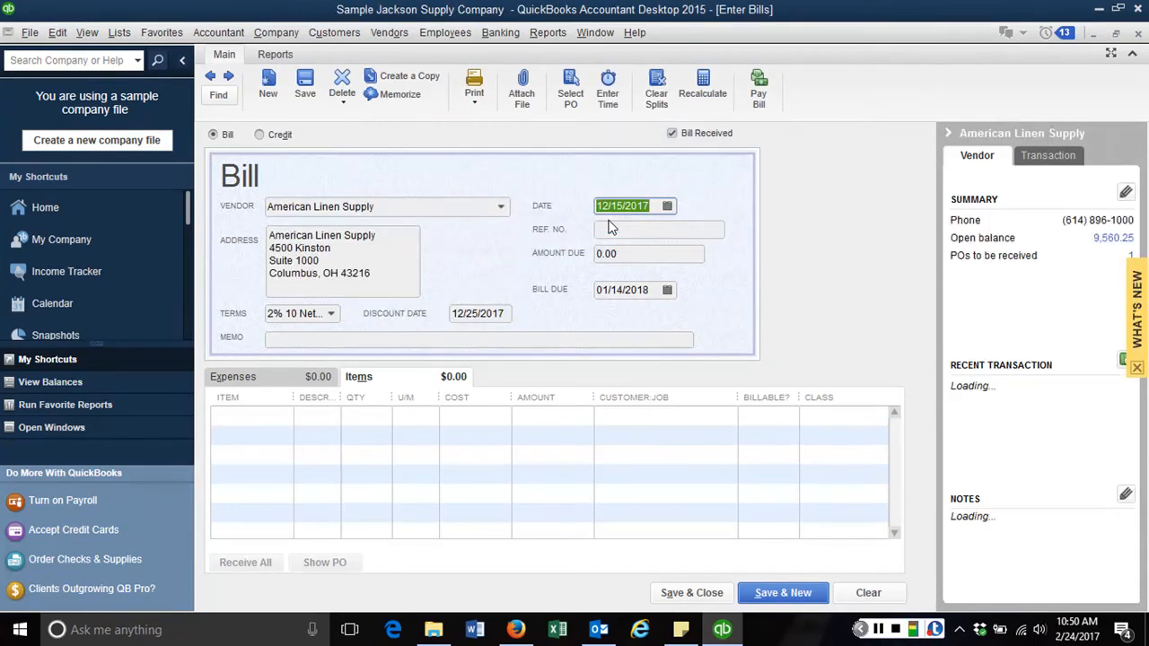
Set the new bill's date to 2/23/2017 and its reference number to ALS2714
type("2/2")
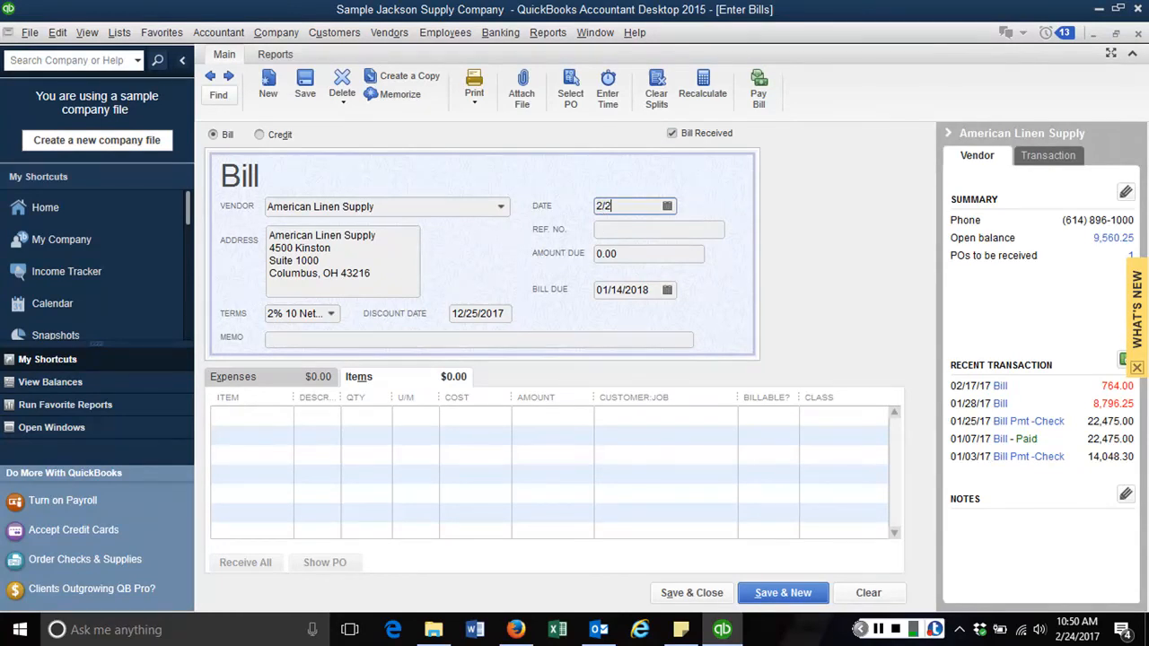
type("3/2017")
key("Tab")
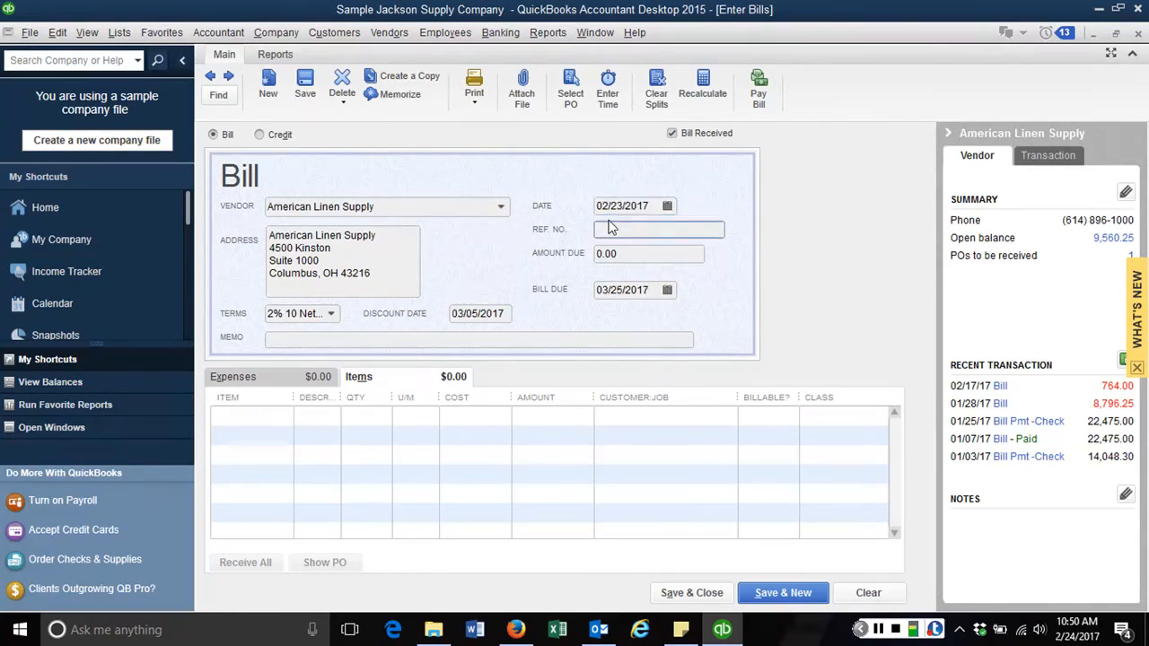
type("ALS2714")
key("Tab")
key("Tab")
key("Tab")
key("Tab")
key("Tab")
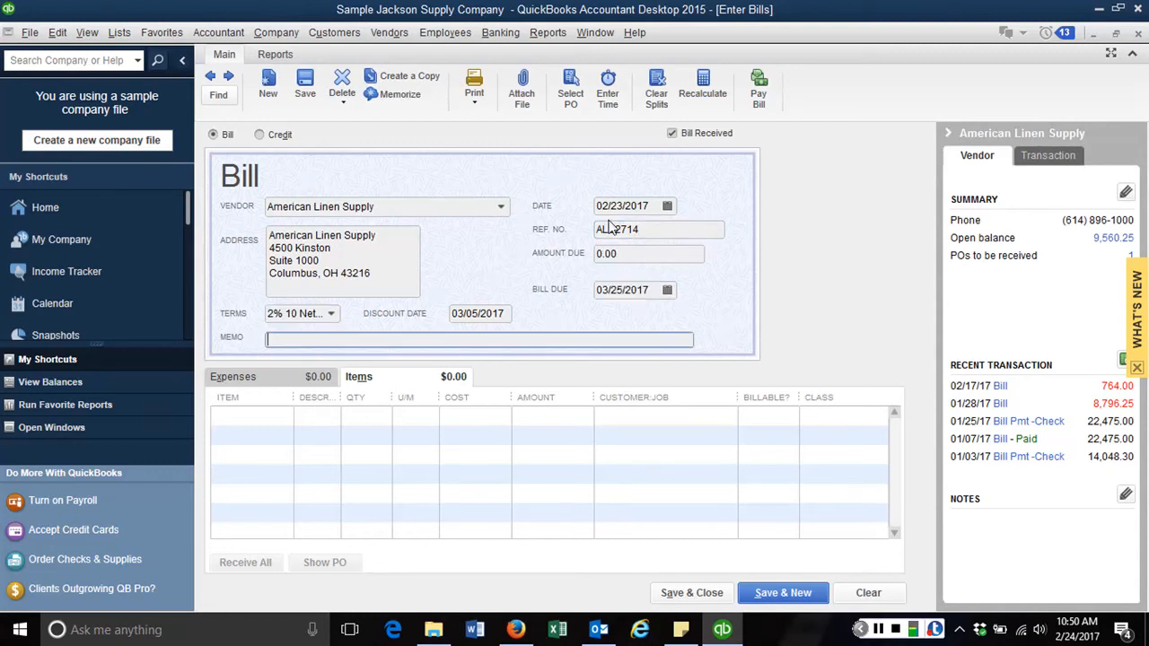
Add item 103, the 100-pack of washcloths, to the bill's items with a quantity of 50
left_click(265, 376)
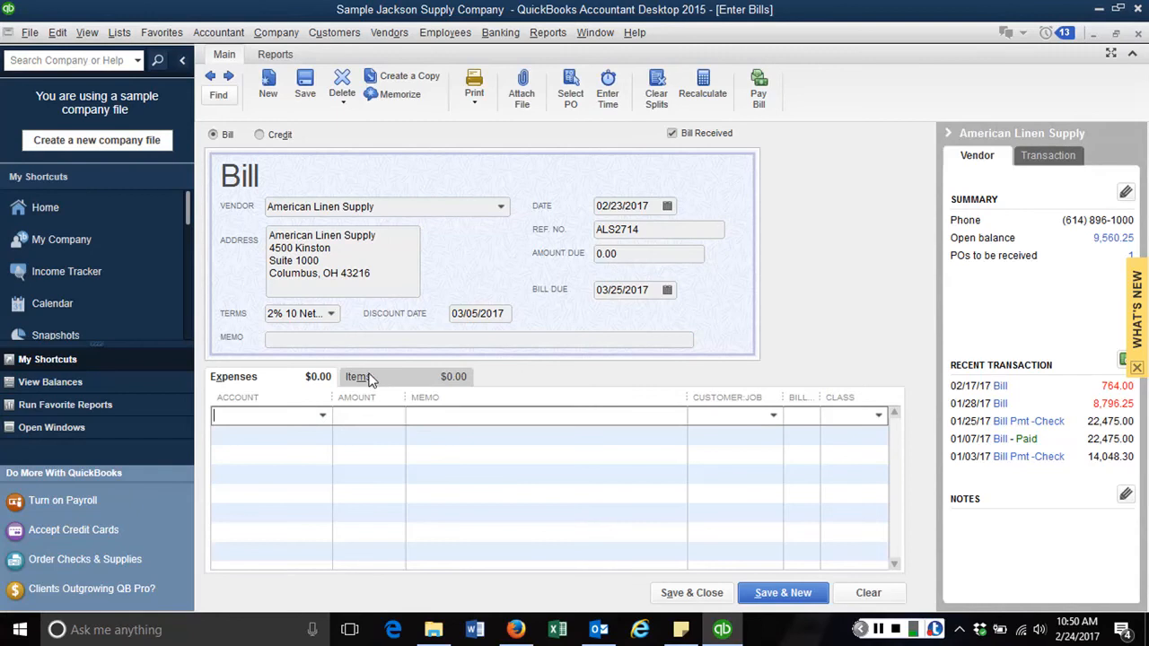
left_click(364, 377)
left_click(263, 414)
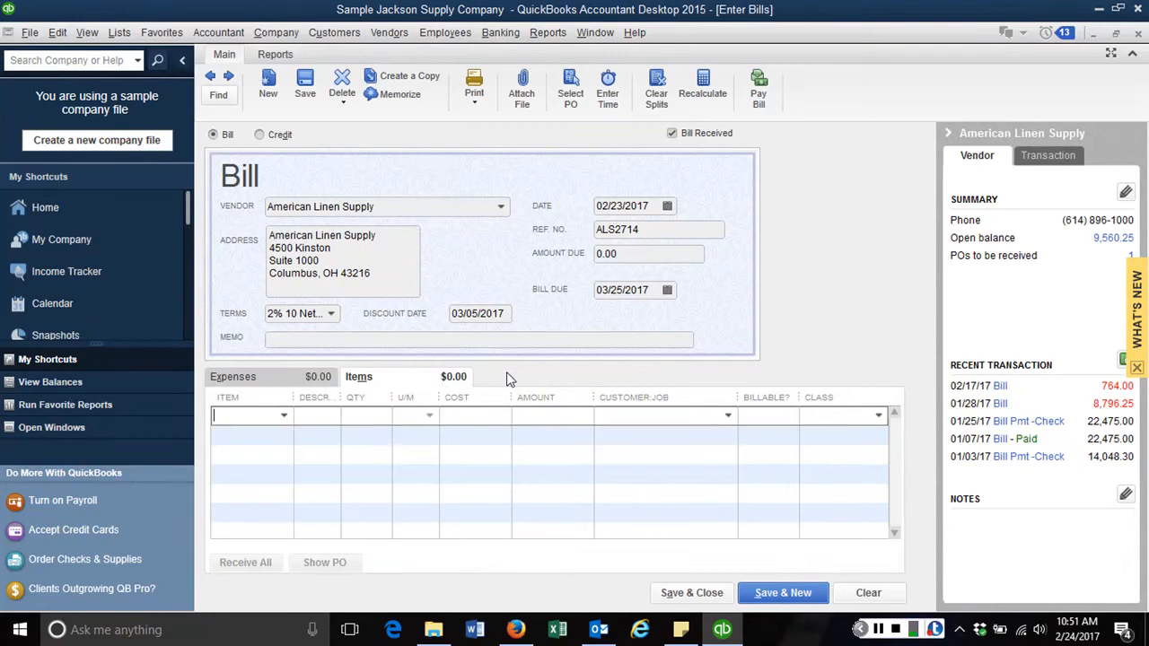
type("103")
key("Tab")
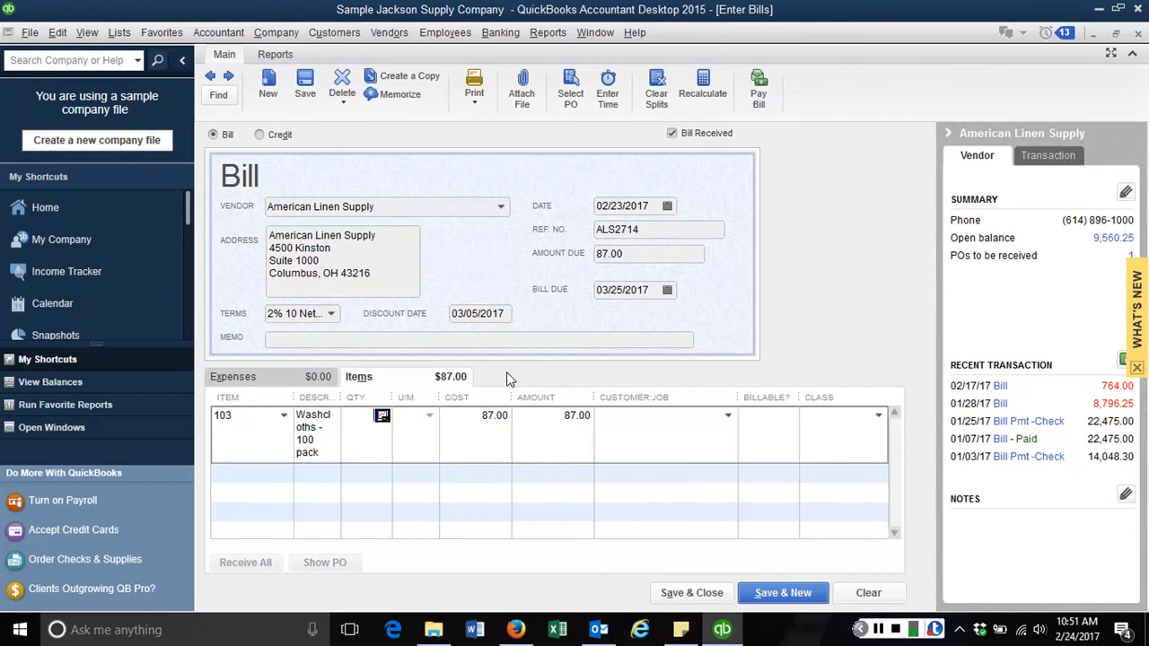
type("50")
key("Tab")
key("Tab")
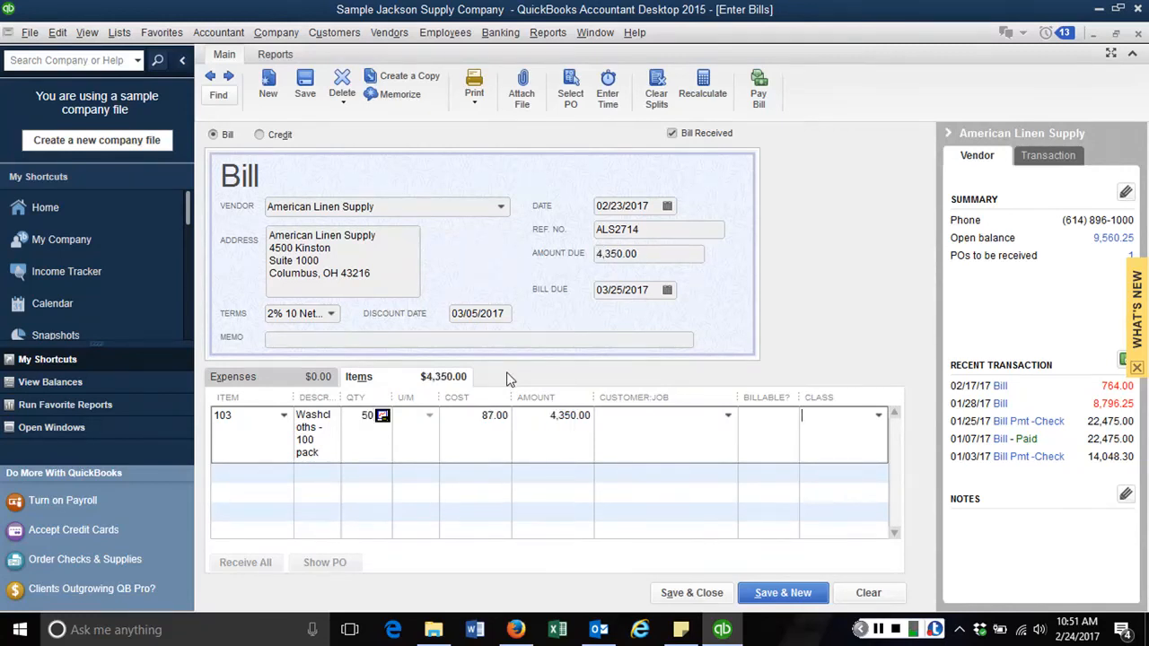
Add item 107, the set of 2 pillows, to the bill's items with a quantity of 15
key("Tab")
type("10")
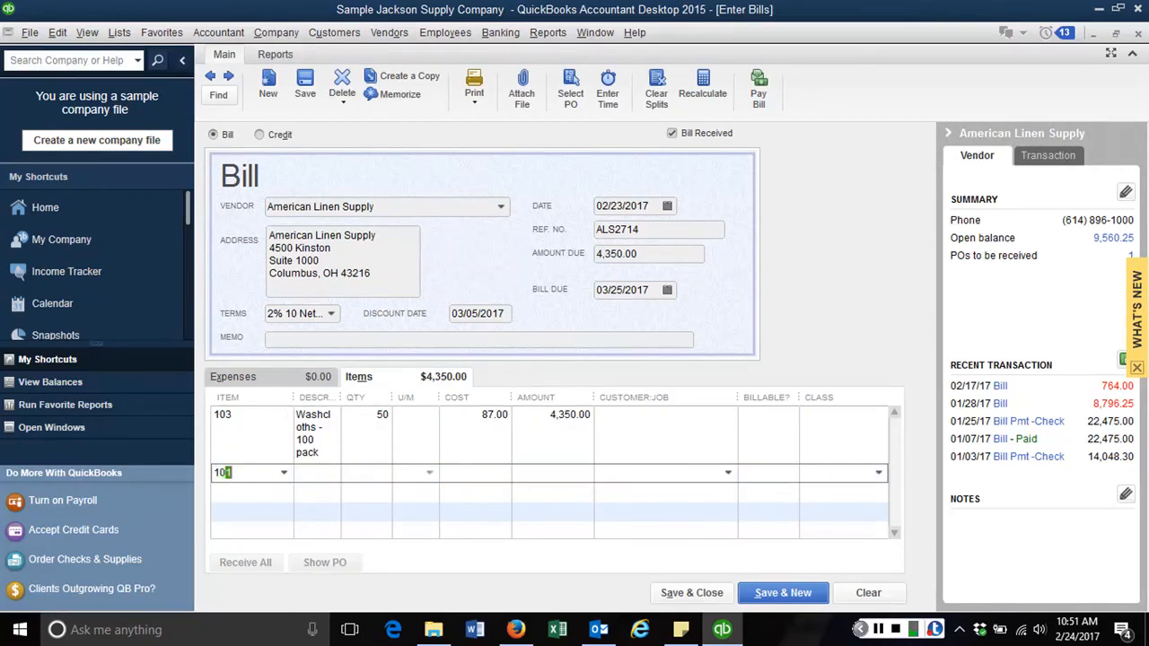
type("7")
key("Tab")
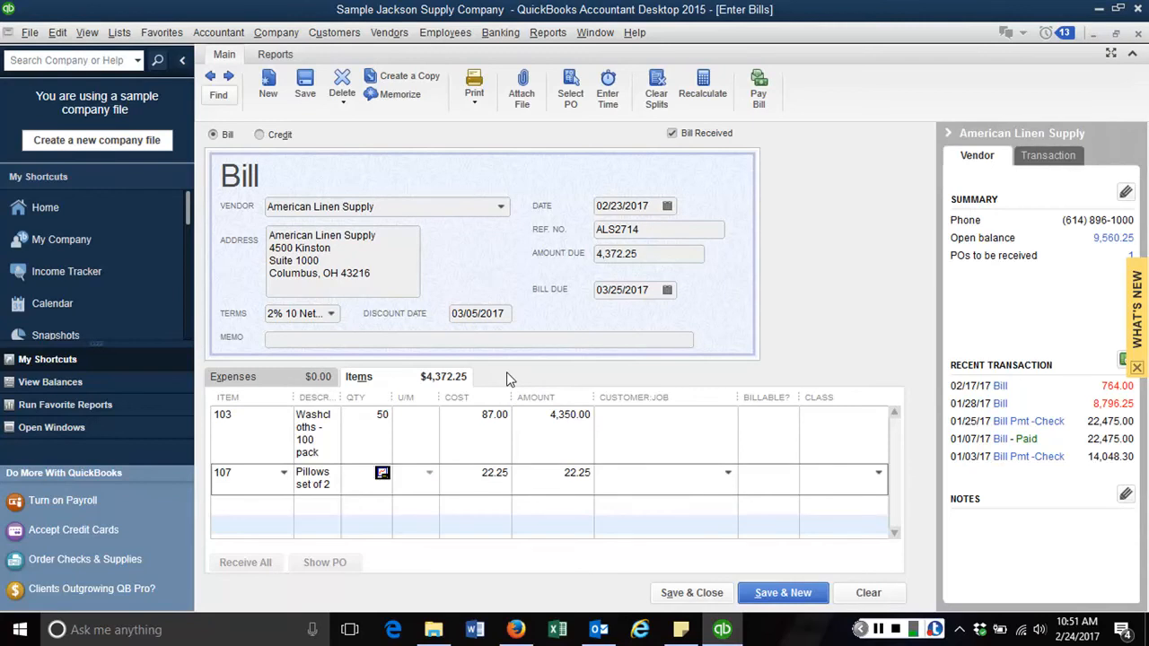
type("15")
key("Tab")
key("Tab")
key("Tab")
key("Tab")
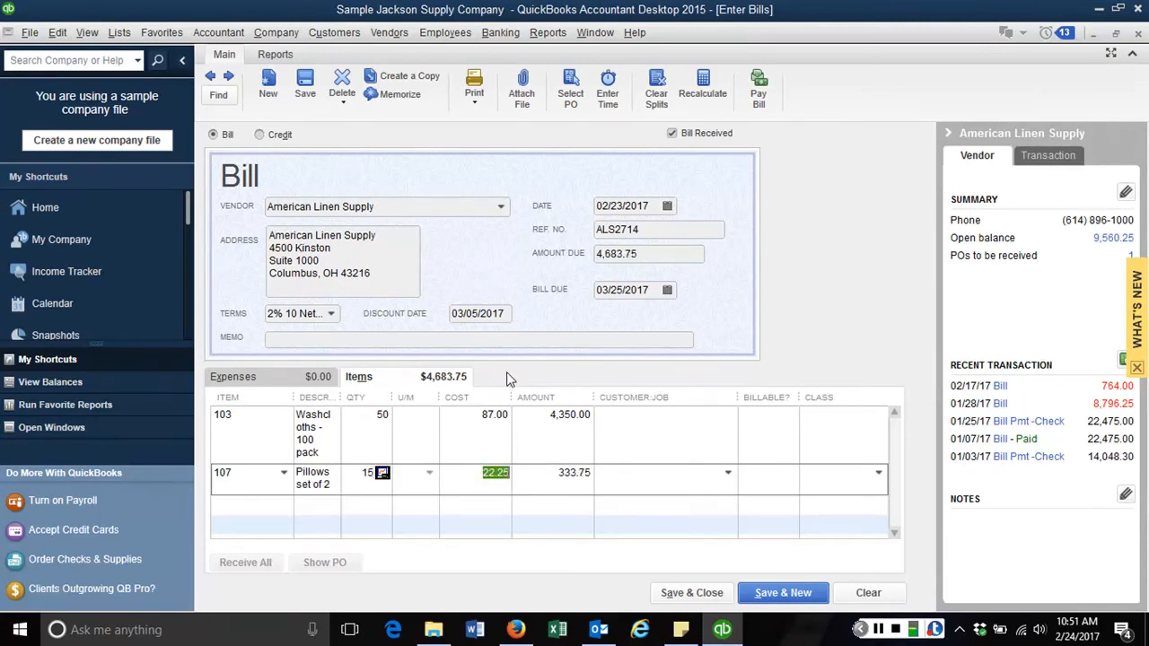
key("Tab")
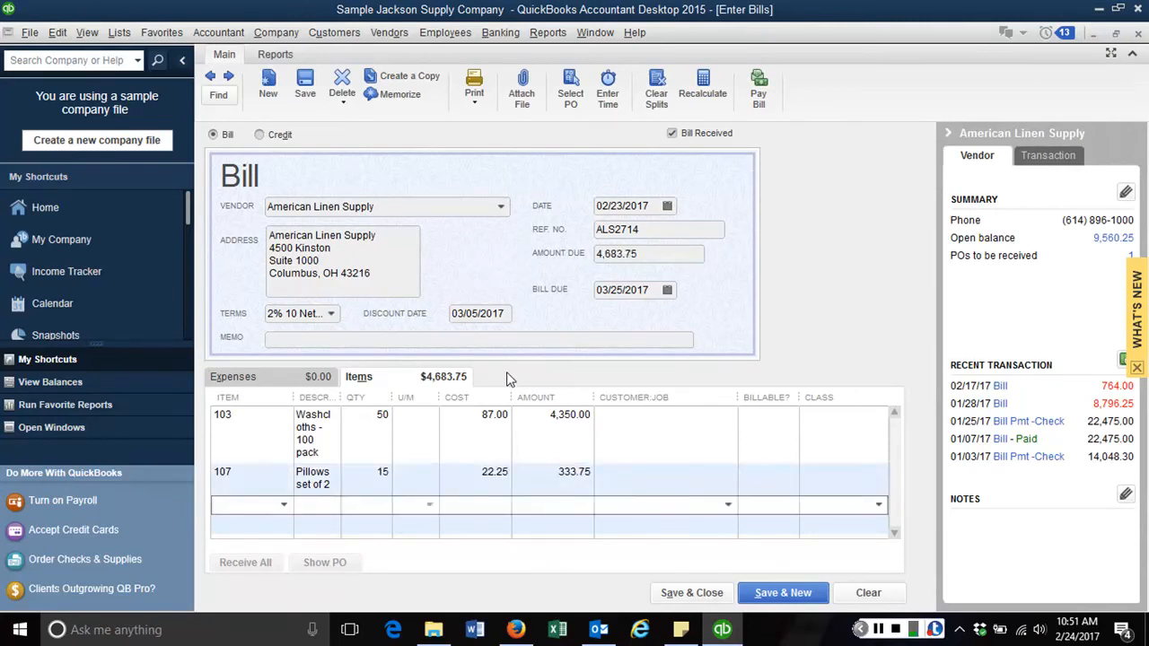
Add item 112, the draperies, to the bill with a quantity of 25, and save and close the bill
type("112")
key("Tab")
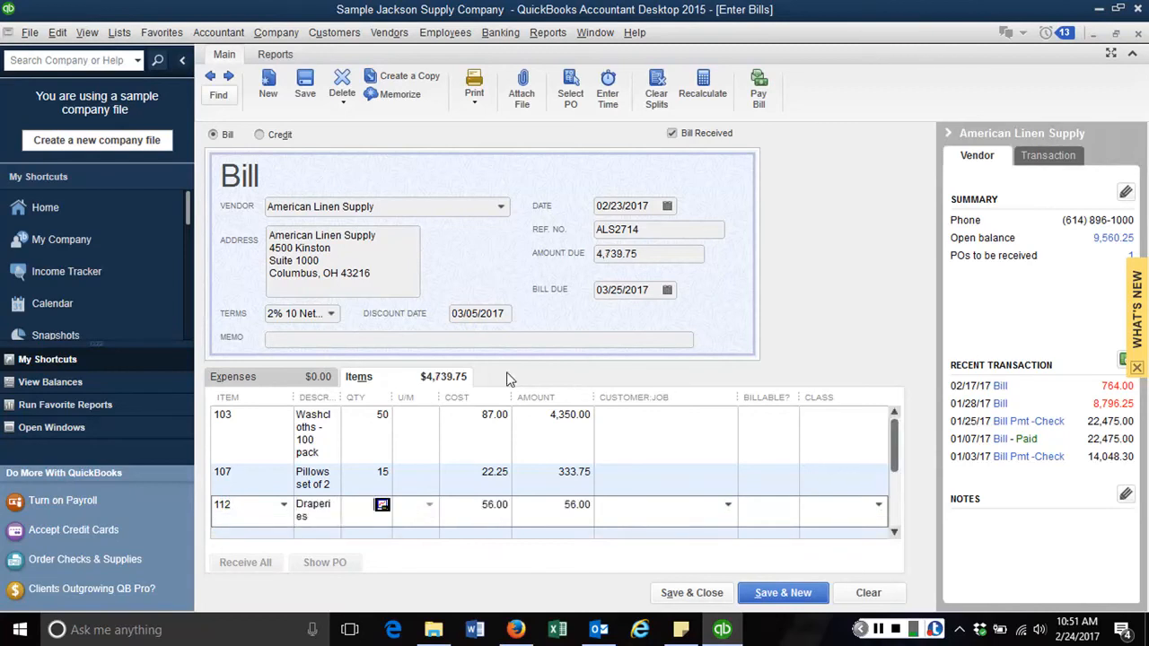
type("25")
key("Tab")
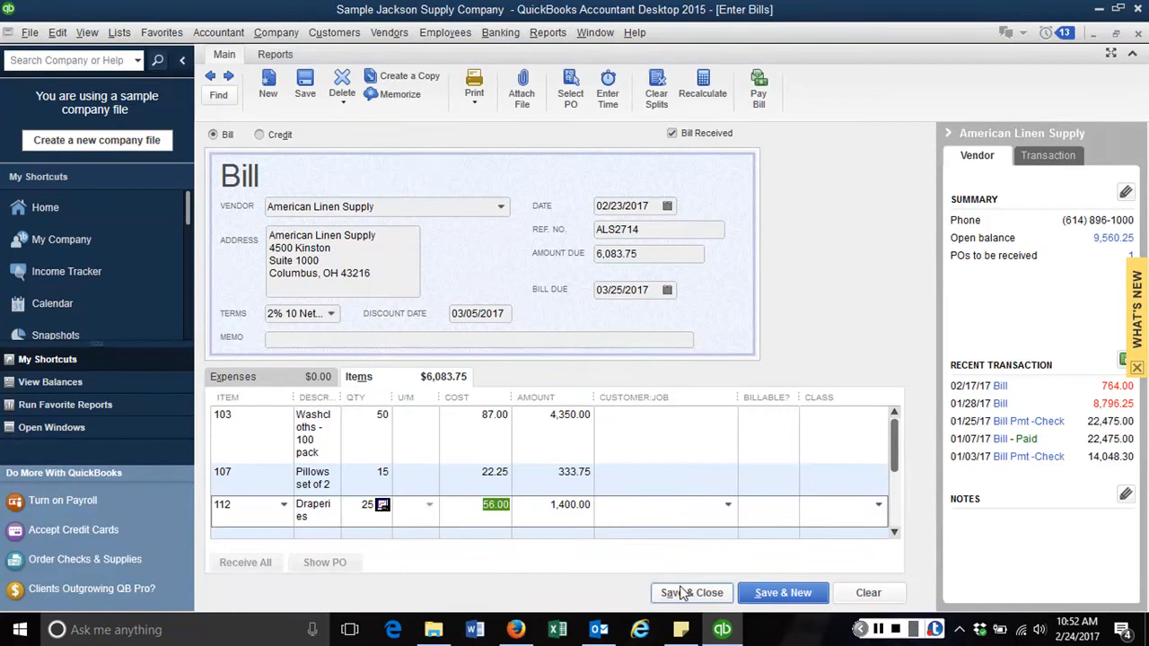
left_click(680, 593)
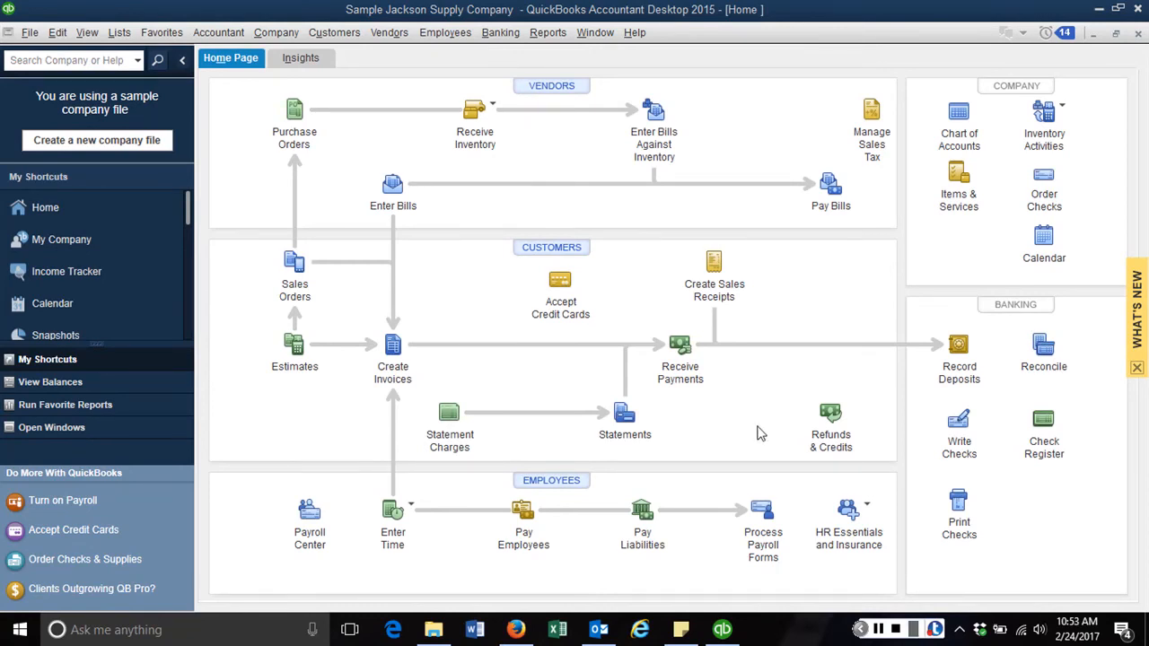
Start a new bill for the vendor Standard Office Supplies and date it 2/24/2017
left_click(391, 185)
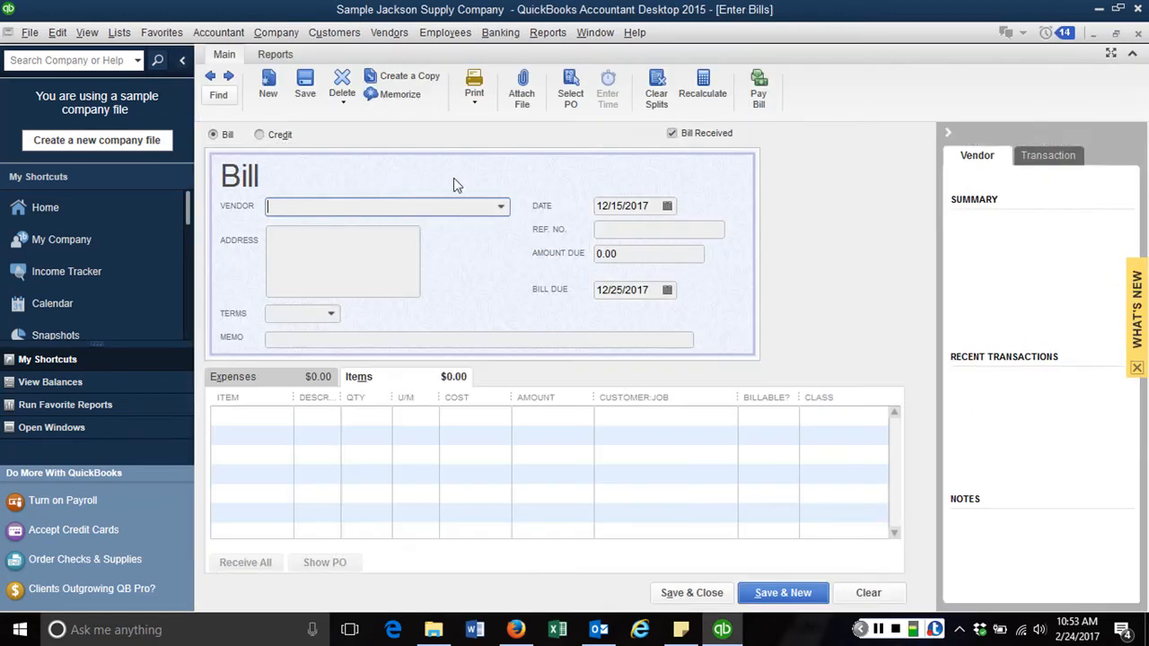
type("Standard Office Supplies")
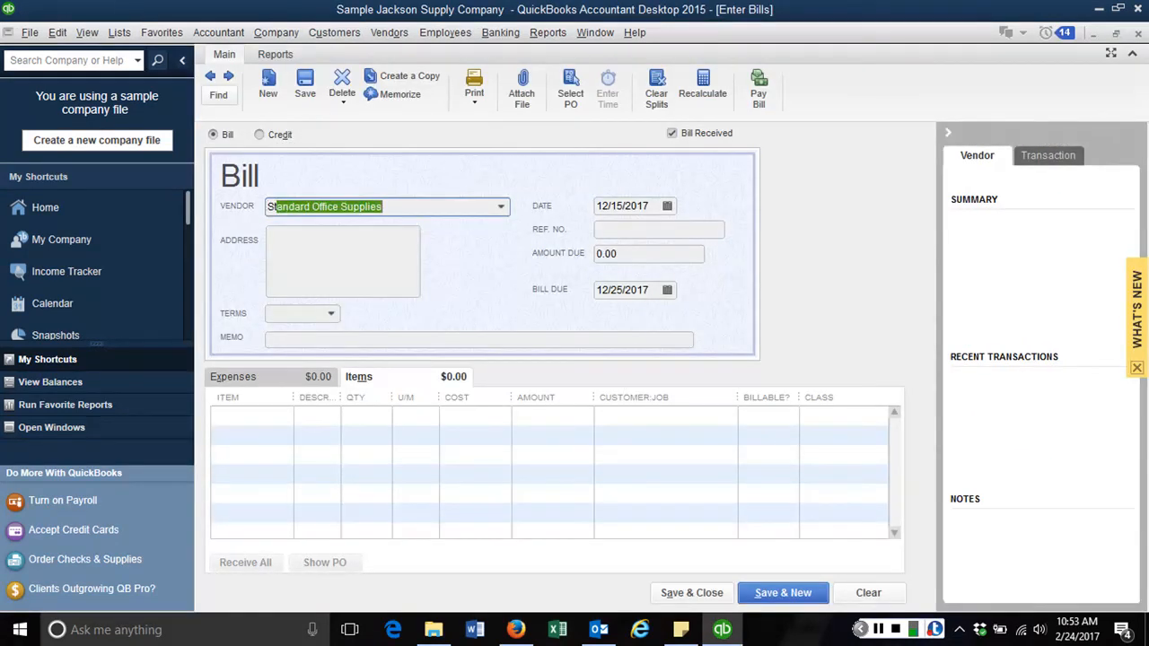
key("Tab")
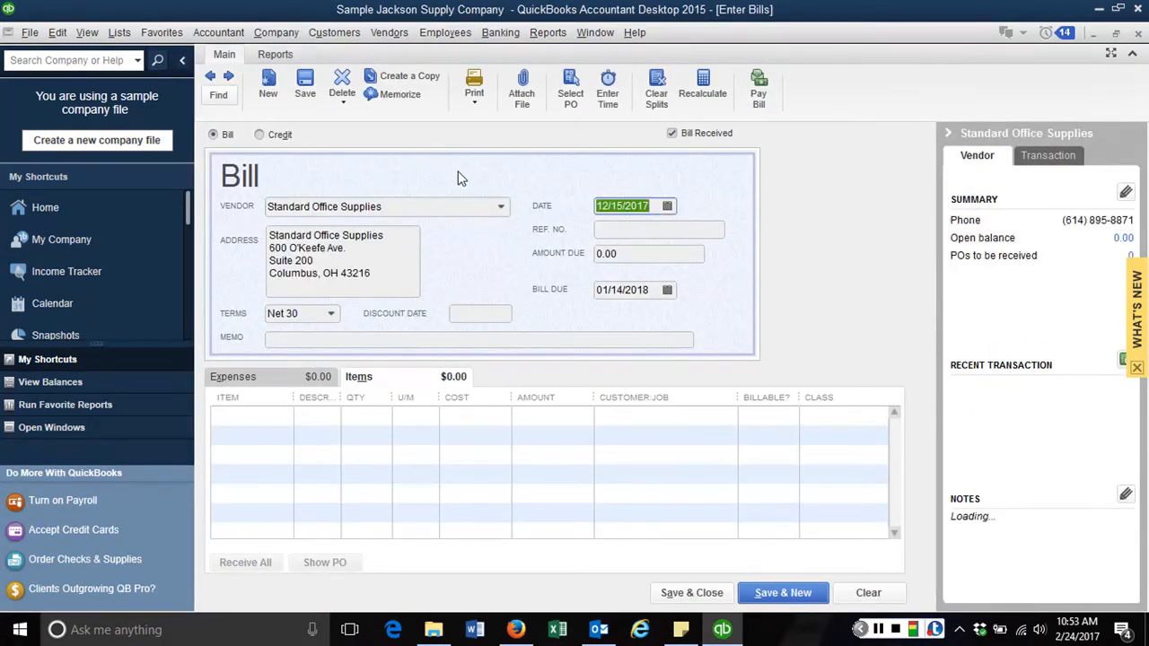
type("2/24/20")
type("17")
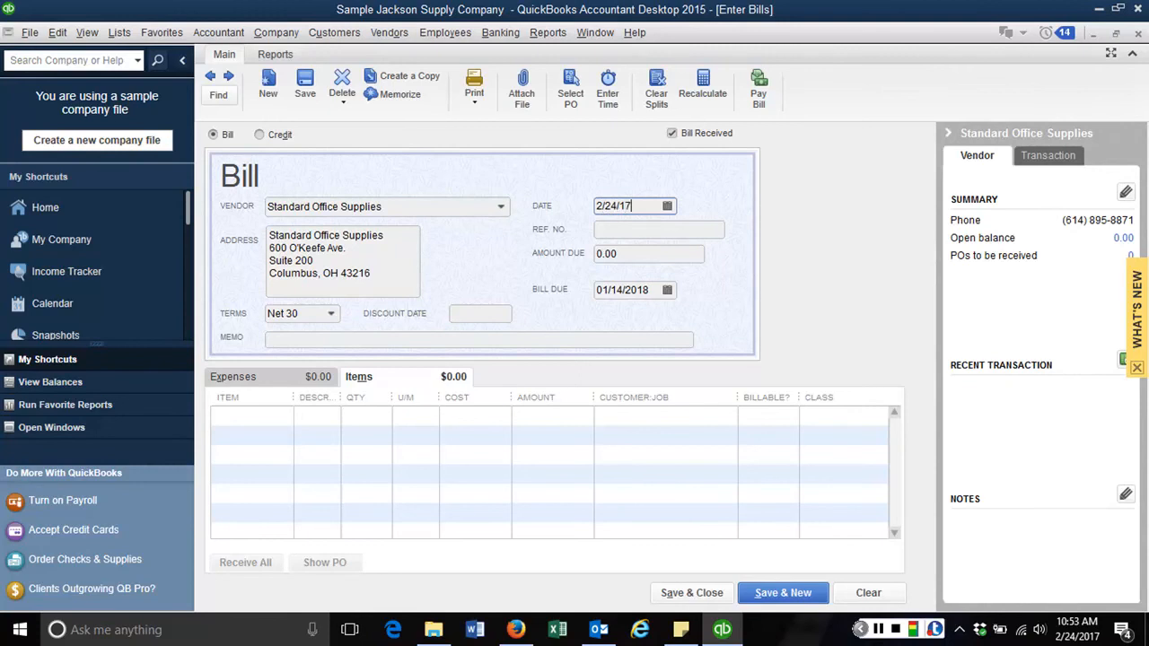
key("Tab")
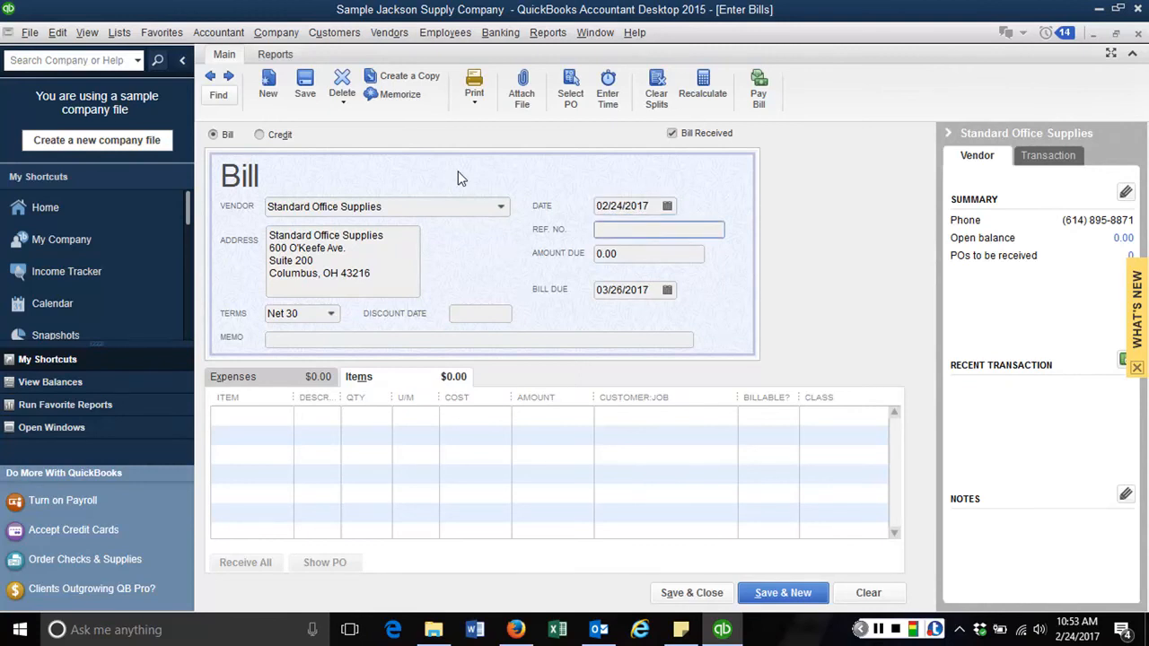
Set the Standard Office Supplies bill's reference number to 26978 and its terms to 2% 10 Net 30
type("26978")
left_click(332, 316)
left_click(313, 393)
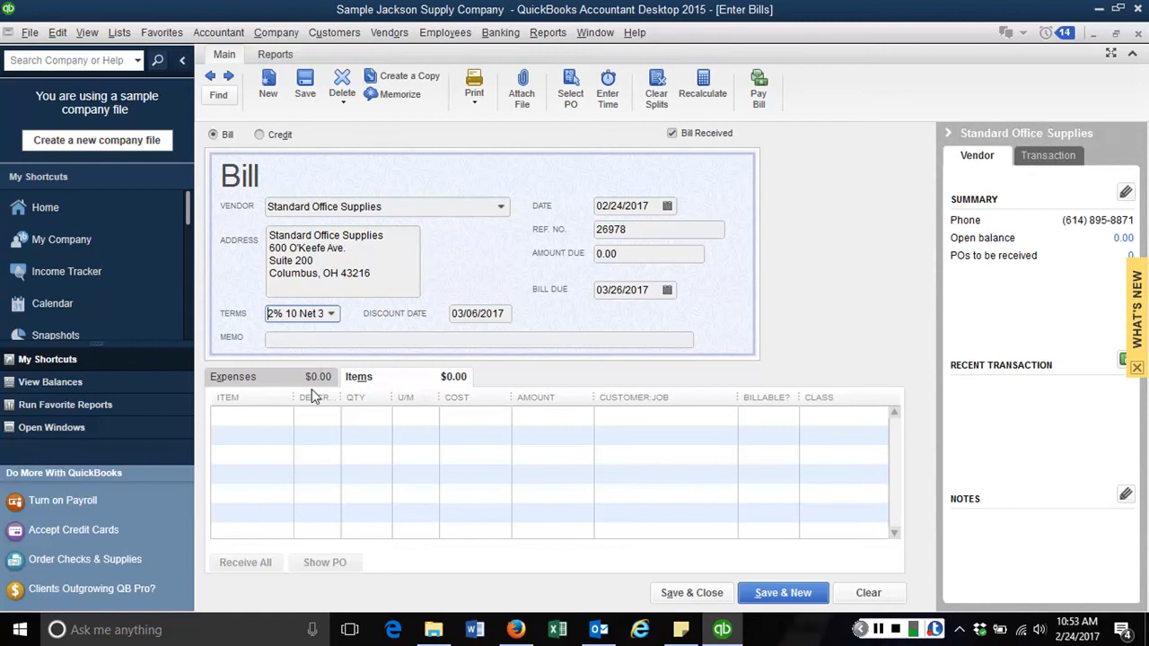
Add an expense line of 1,550.90 to the 10800 Fixed Assets account with the memo "XPL612C Color Laser Printer"
left_click(372, 382)
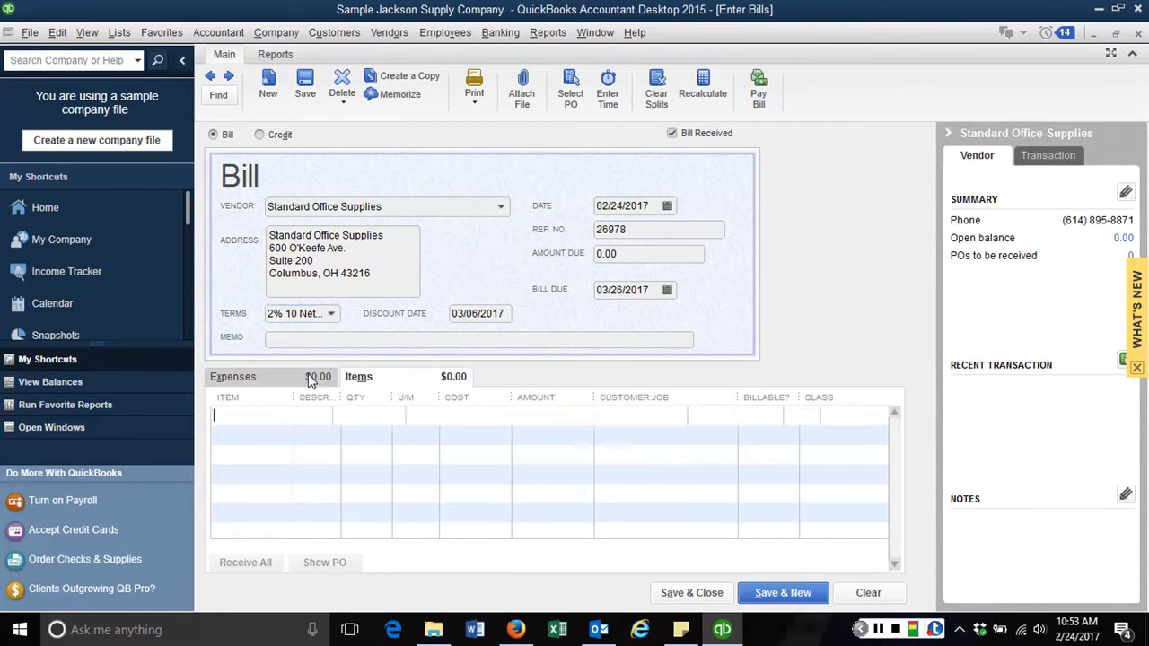
left_click(309, 379)
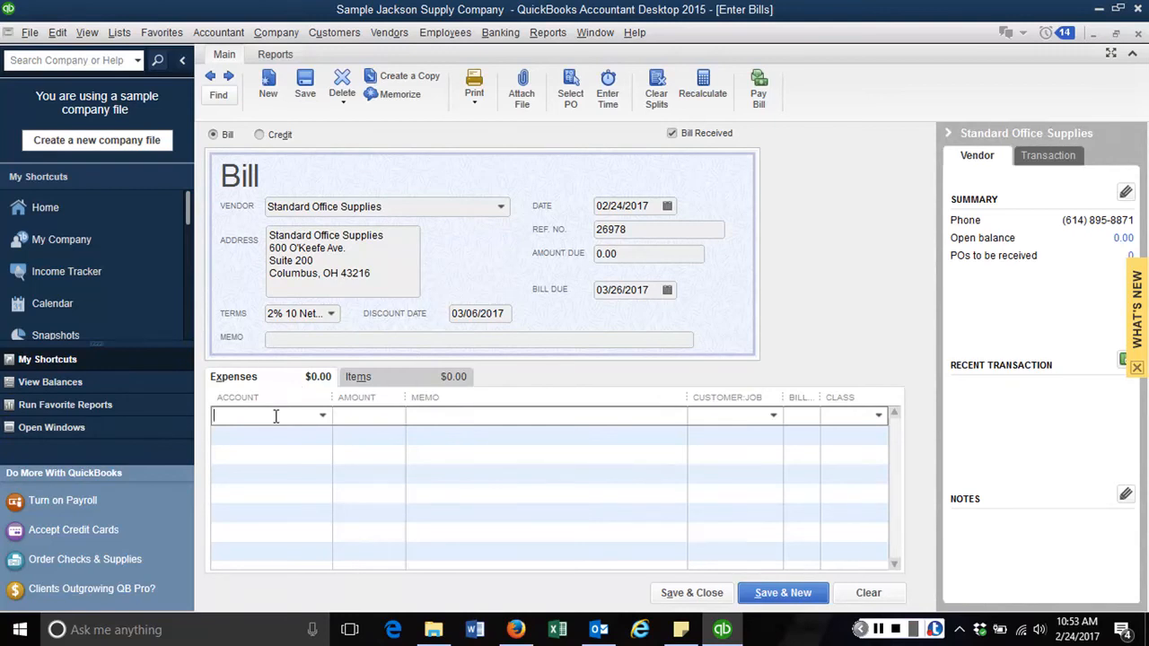
type("fixed")
key("Tab")
type("1550.90")
key("Tab")
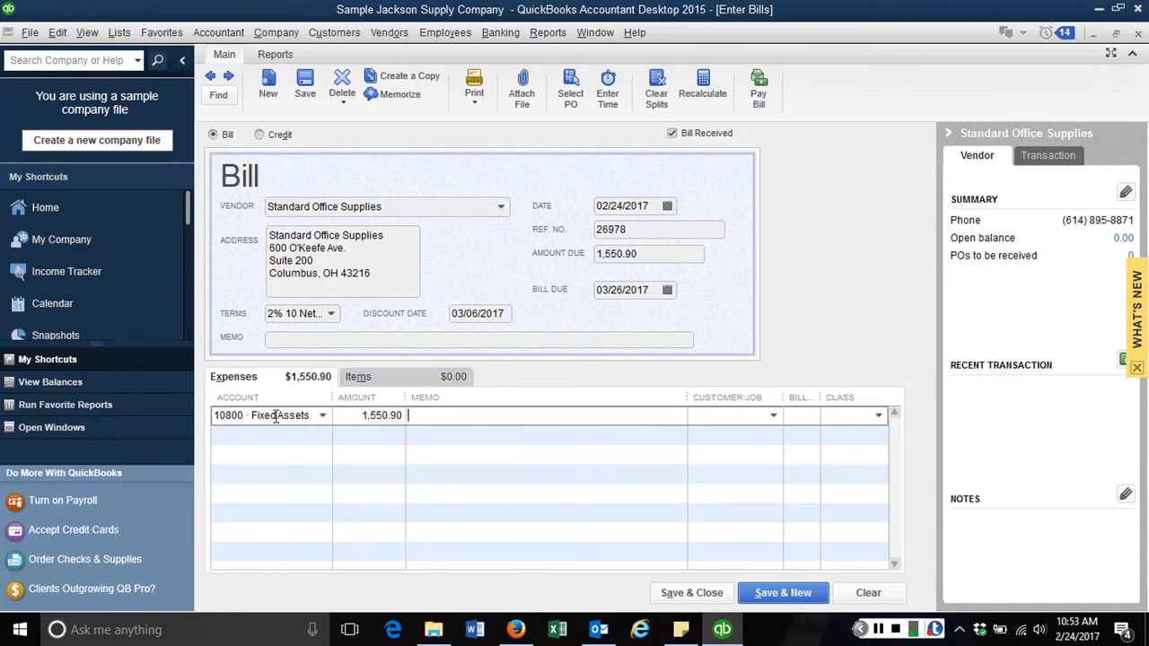
type("XPL612C Color Laser Printer")
key("Tab")
key("Tab")
key("Tab")
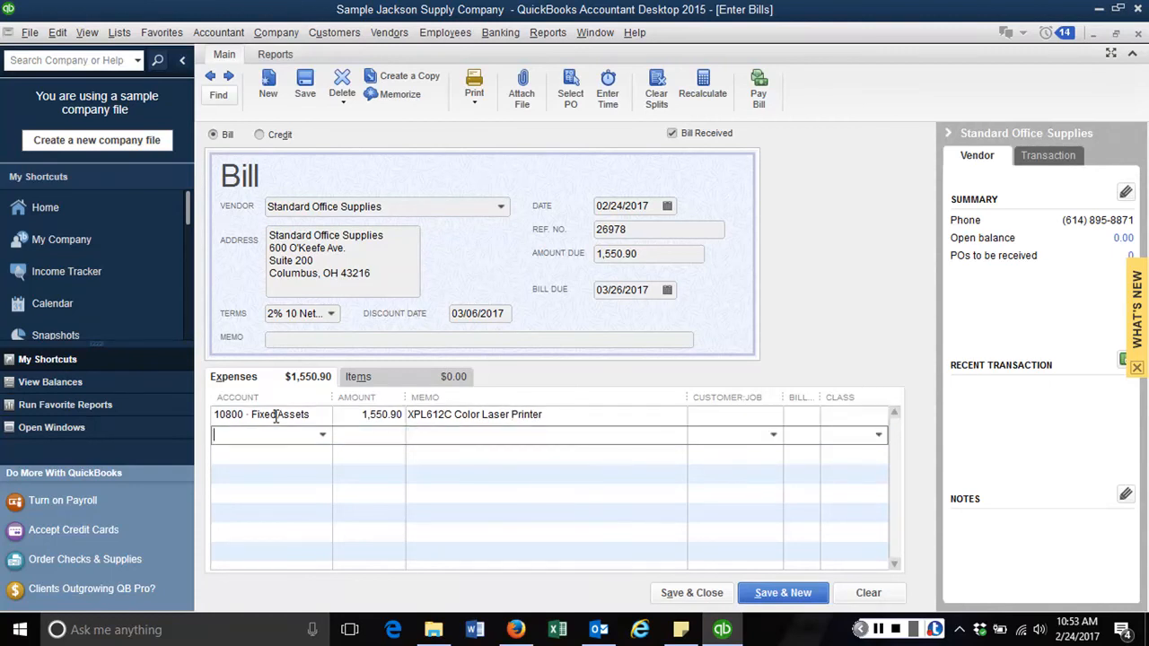
Add a 126.15 expense to 40300 Office Supplies with the memo "20 reams of printer paper", and save the bill without keeping the changed terms for the vendor
type("40300 · Office Supplies")
key("Tab")
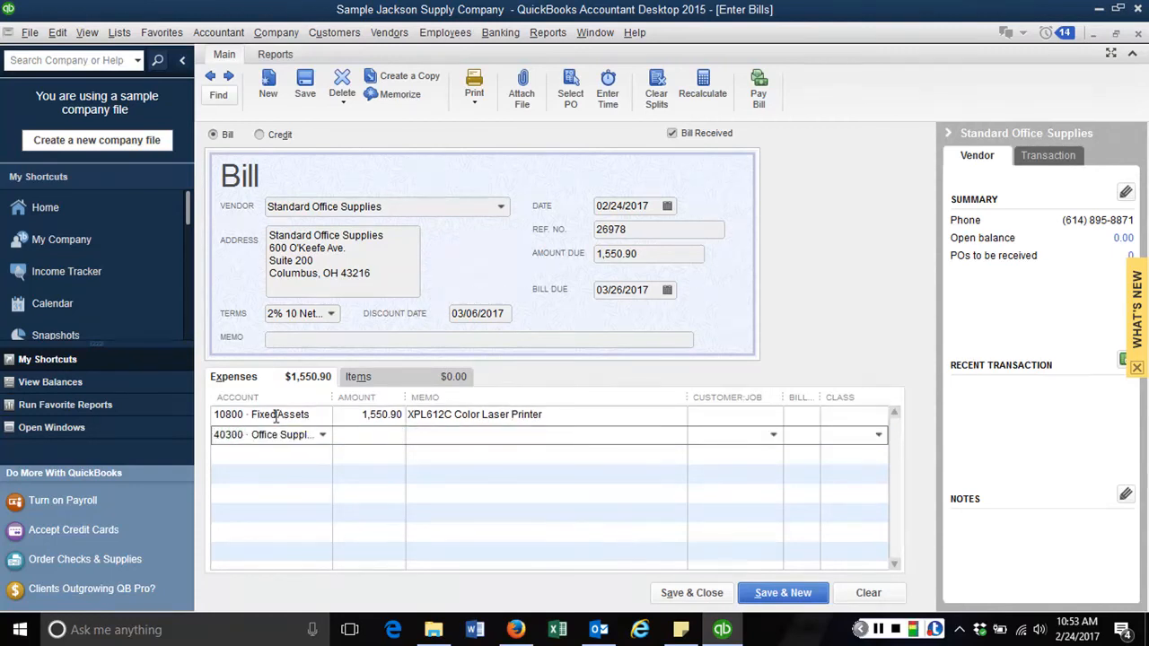
type("126.15")
key("Tab")
type("20")
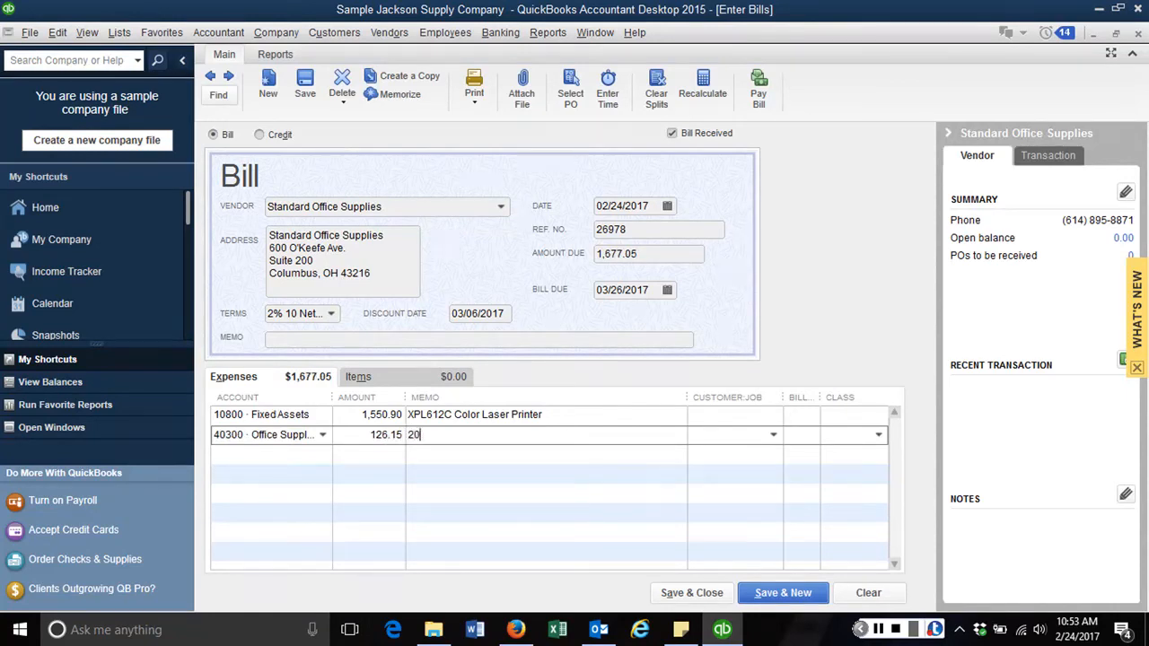
type(" reams of printer paper")
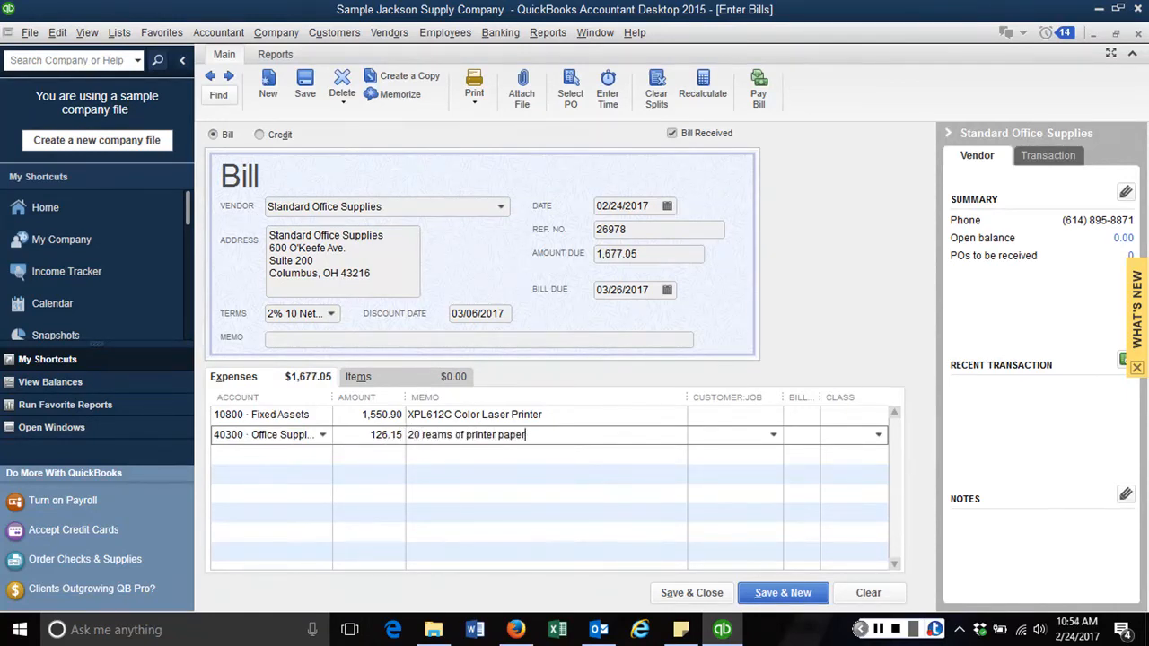
key("Tab")
left_click(750, 592)
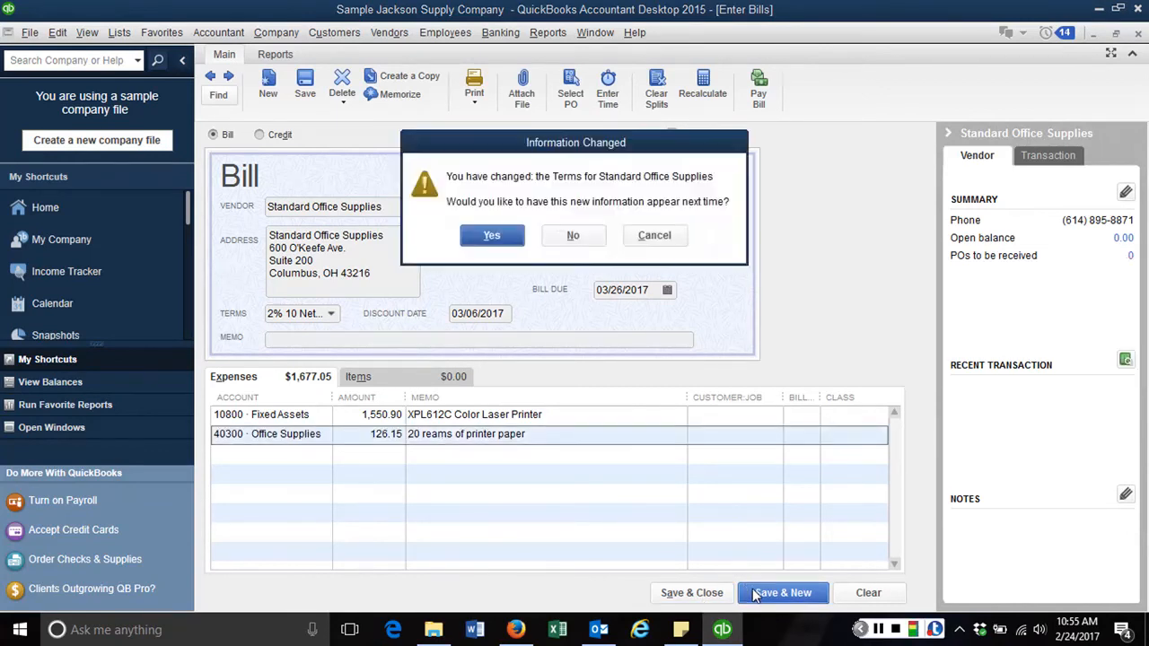
left_click(552, 238)
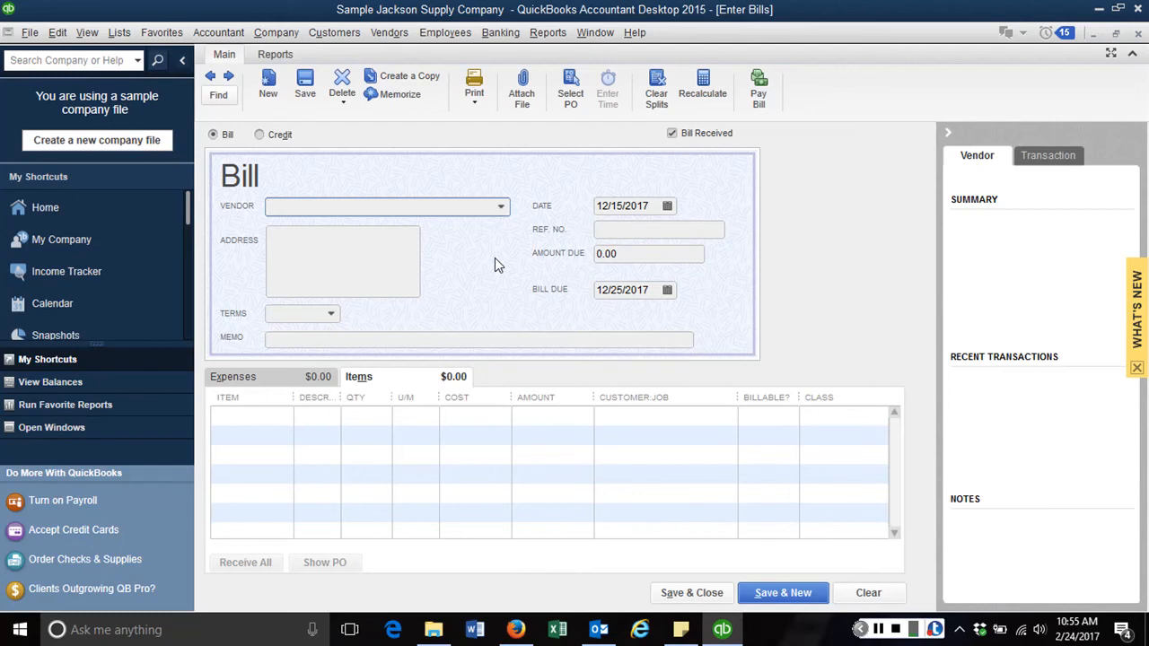
Make the new blank bill out to the vendor Ohio Power & Light and date it 2/28/2017
type("Ohio ")
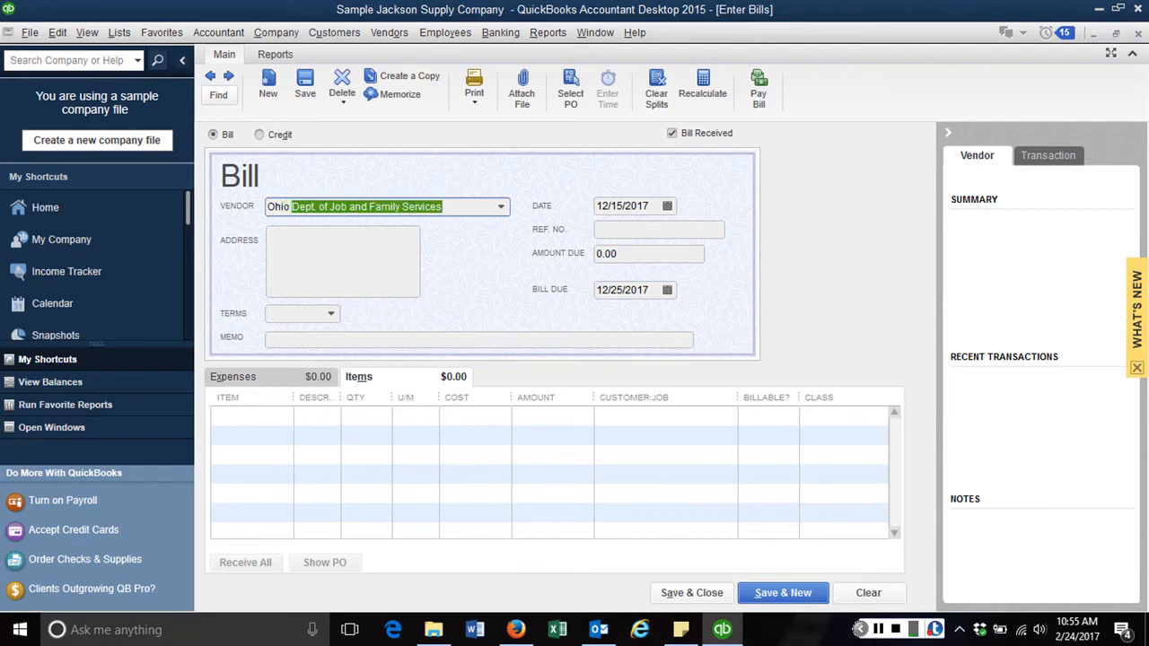
type("Power & Light")
key("Tab")
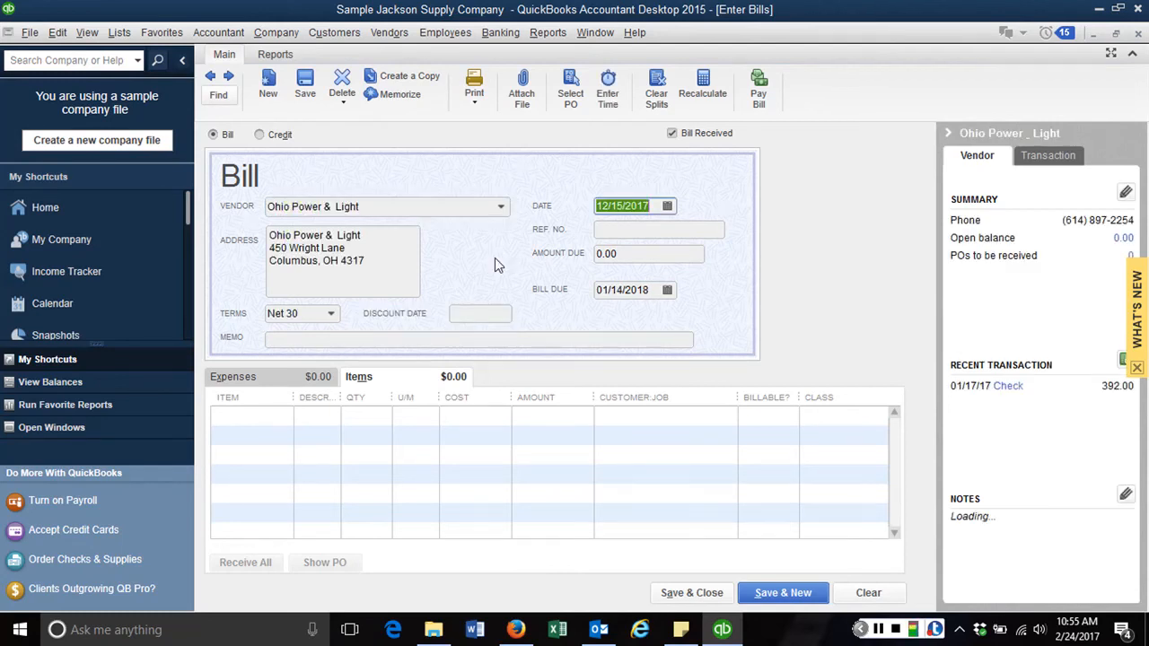
type("2/2")
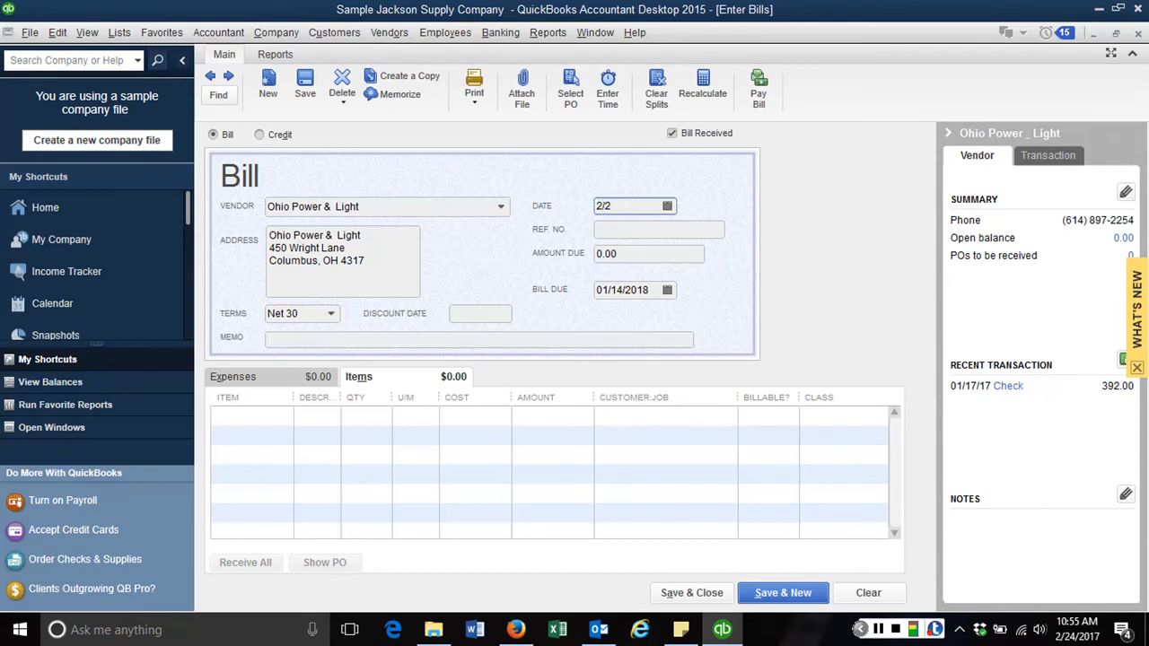
type("8/2017")
key("Tab")
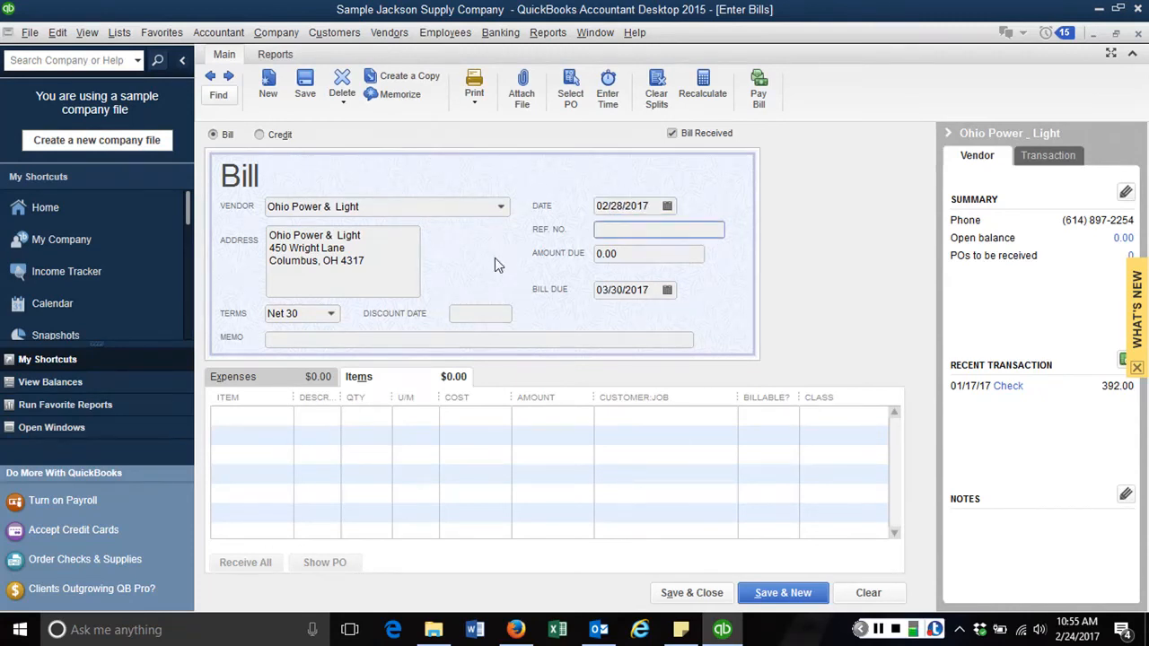
Enter reference number 487993241 and an amount due of 482.71 on the Ohio Power & Light bill
type("487993241")
key("Tab")
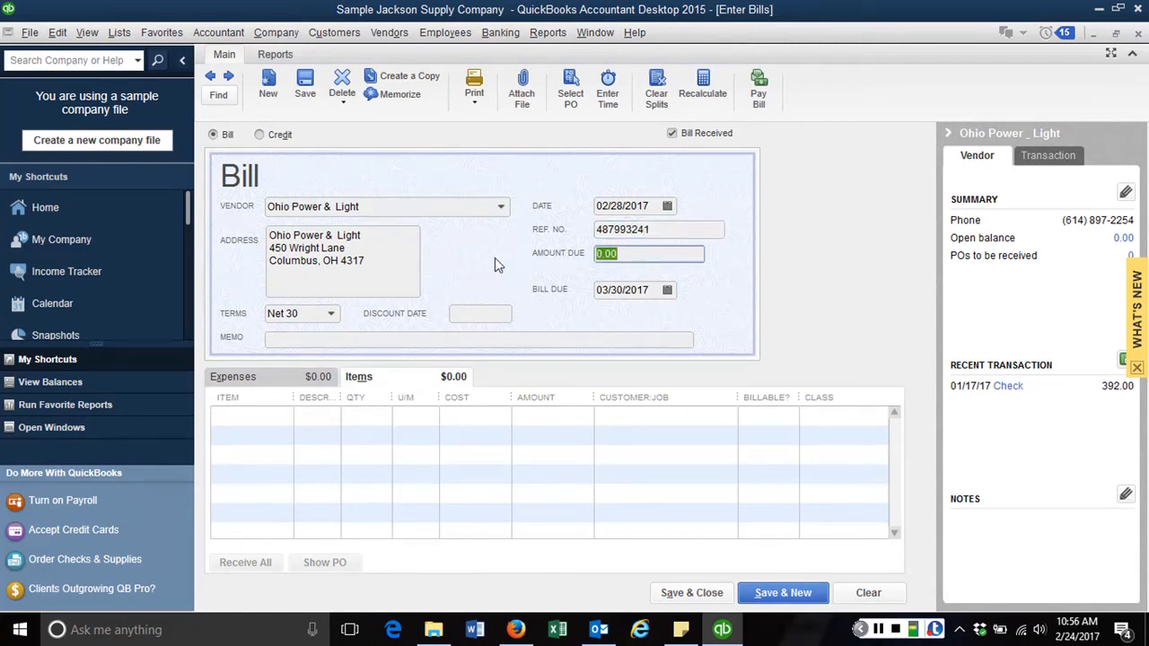
type("482.71")
key("Tab")
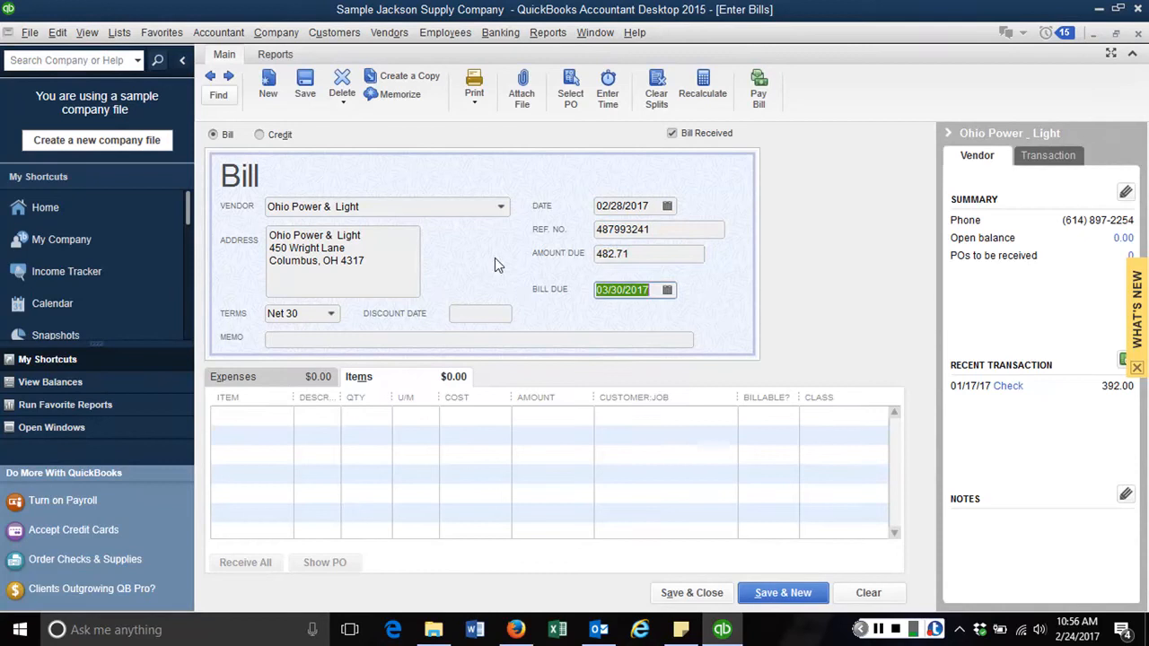
Assign the bill's expense to 41600 Utilities with the memo "Electric and gas utilities", and save and close the bill
left_click(263, 368)
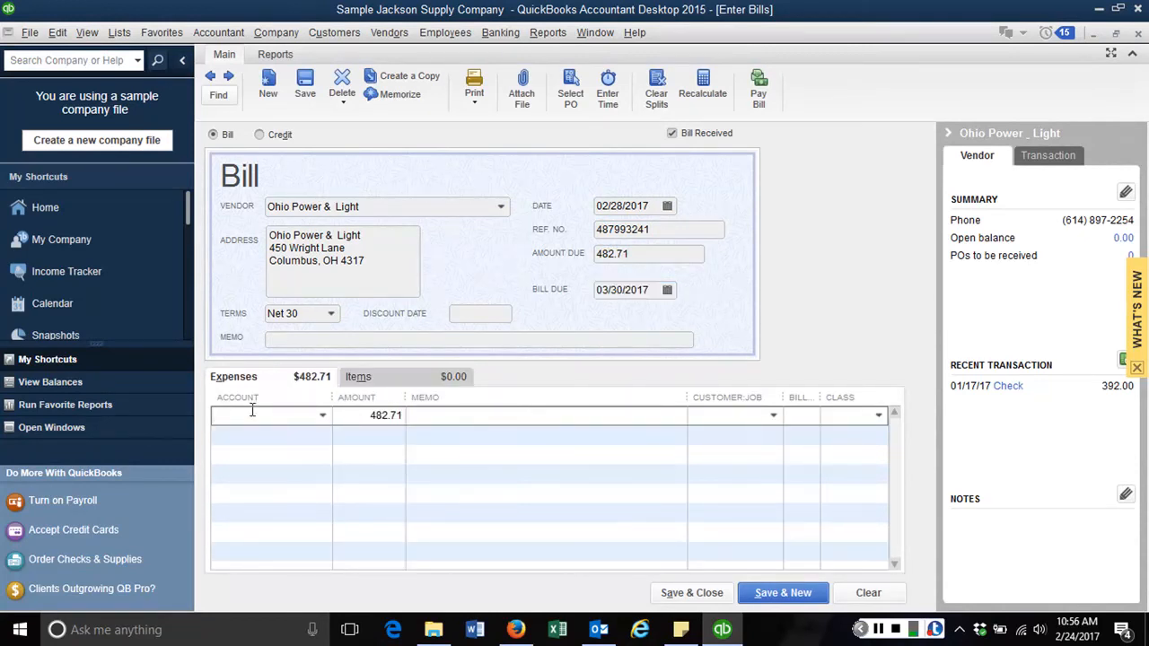
type("ut")
key("Tab")
key("Tab")
type("Electric and gas utilities")
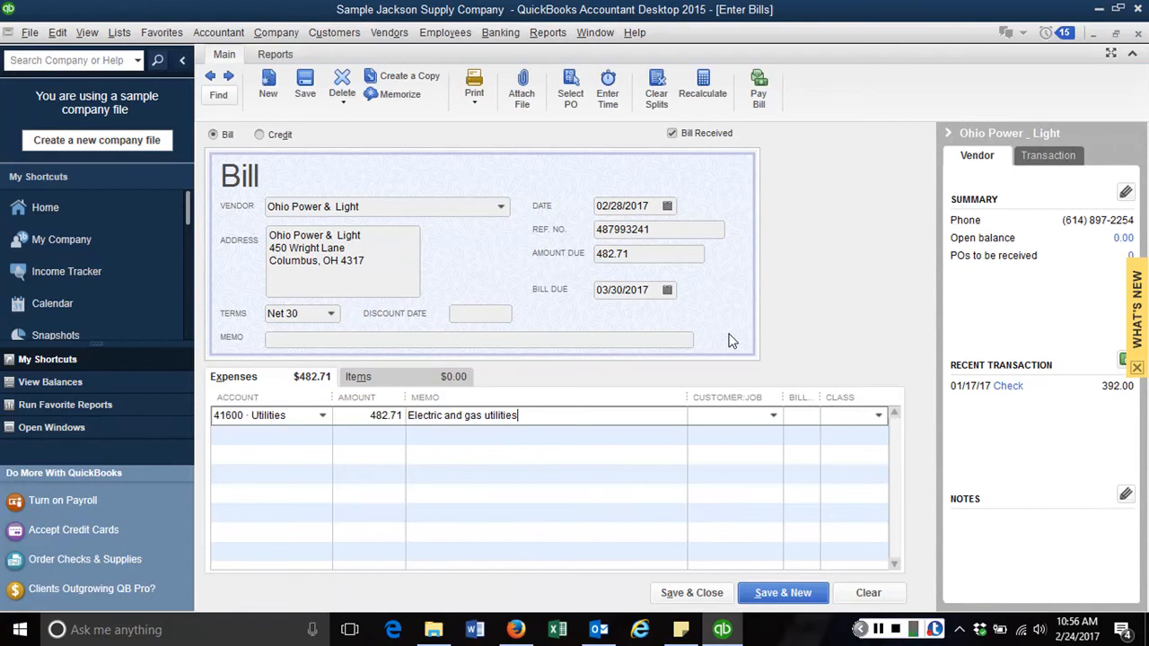
left_click(696, 600)
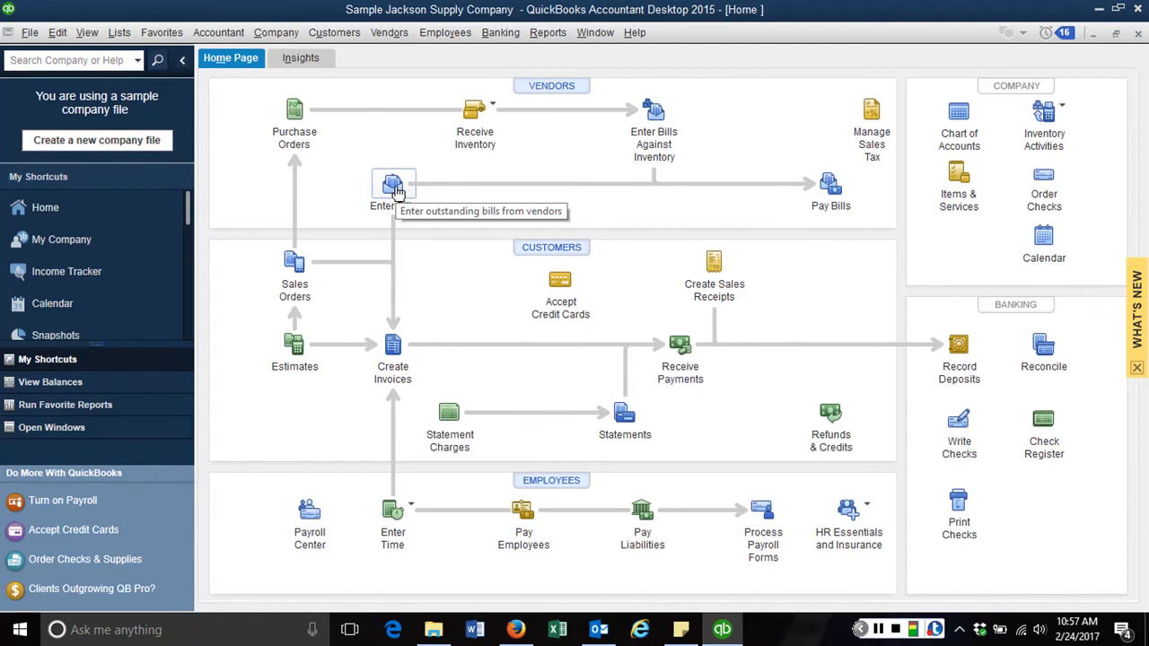
Select American Linen Supply bill ALS2663 for payment and apply a 15.28 discount to 30700 Purchases Discounts
left_click(831, 190)
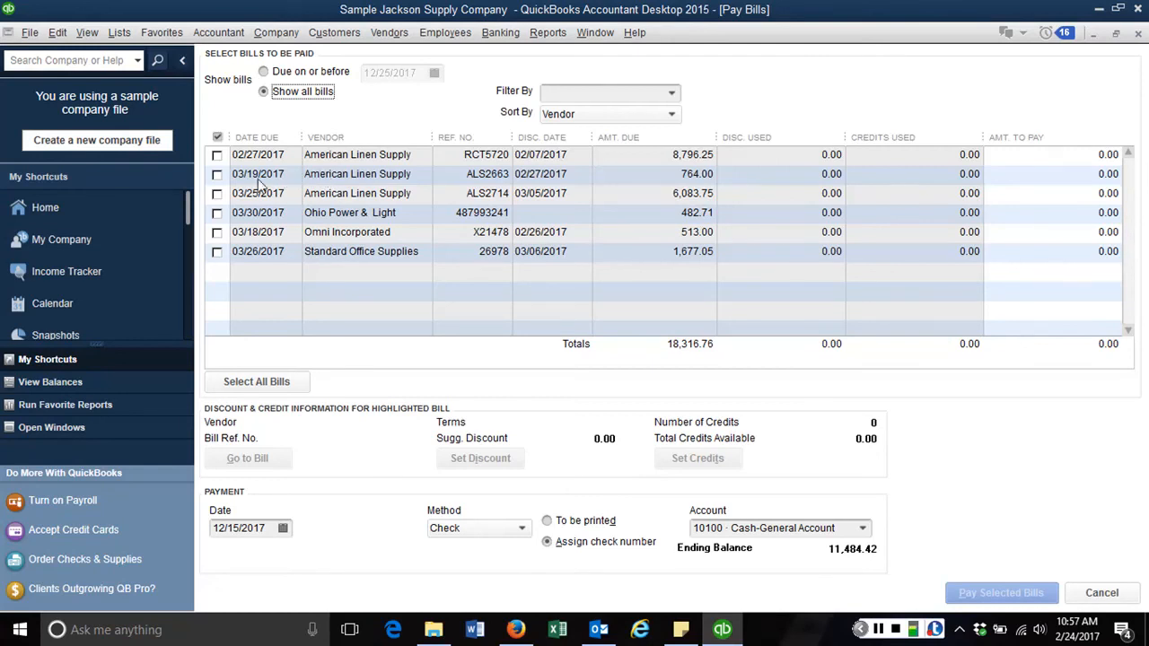
left_click(217, 175)
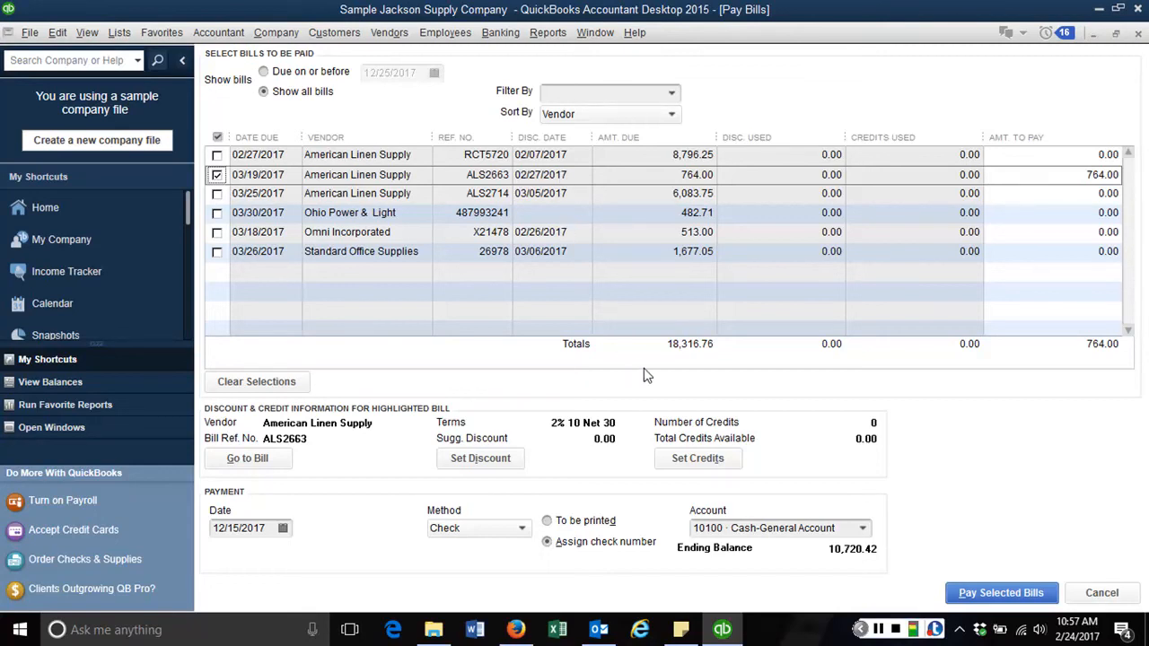
left_click(492, 461)
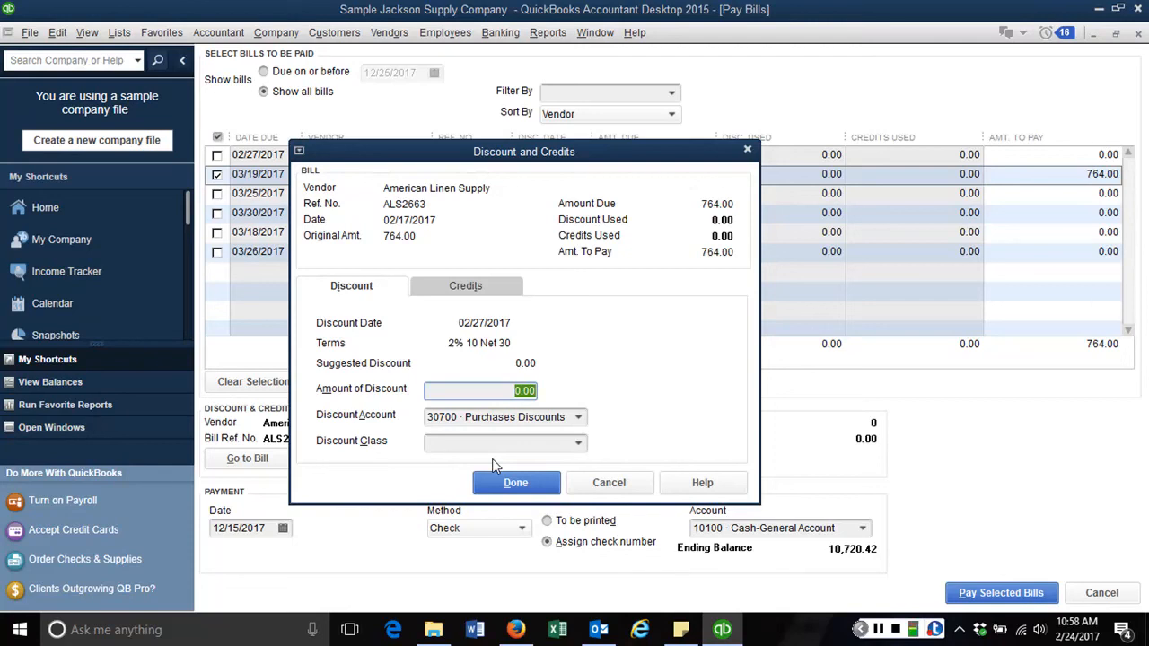
type("15.28")
key("Tab")
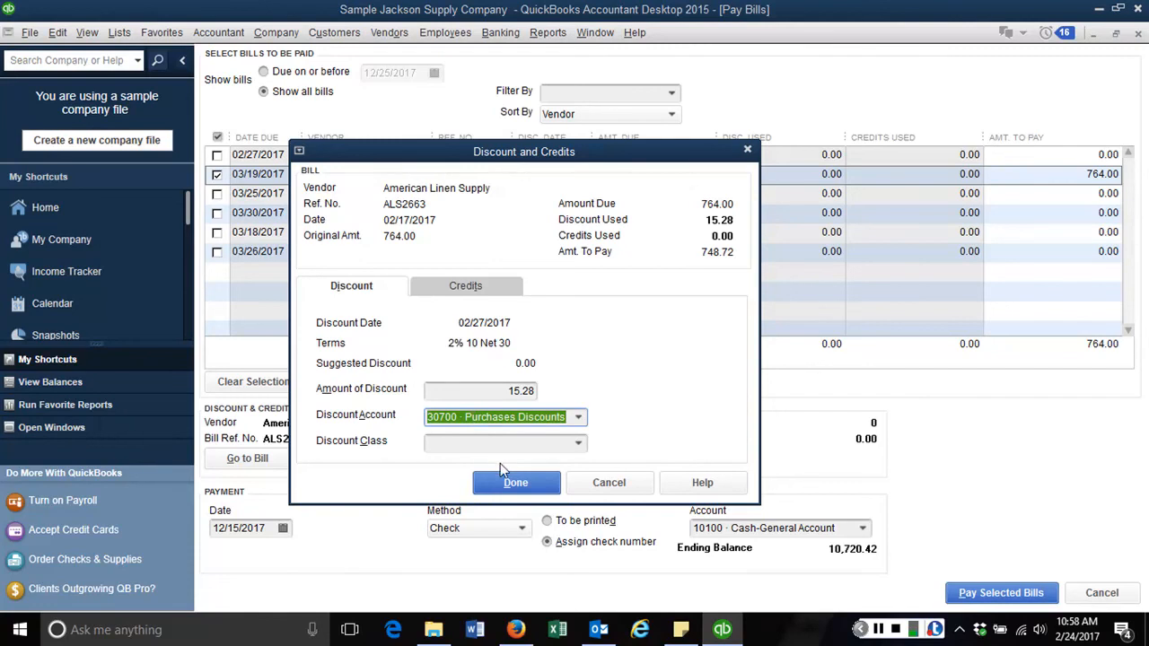
left_click(515, 484)
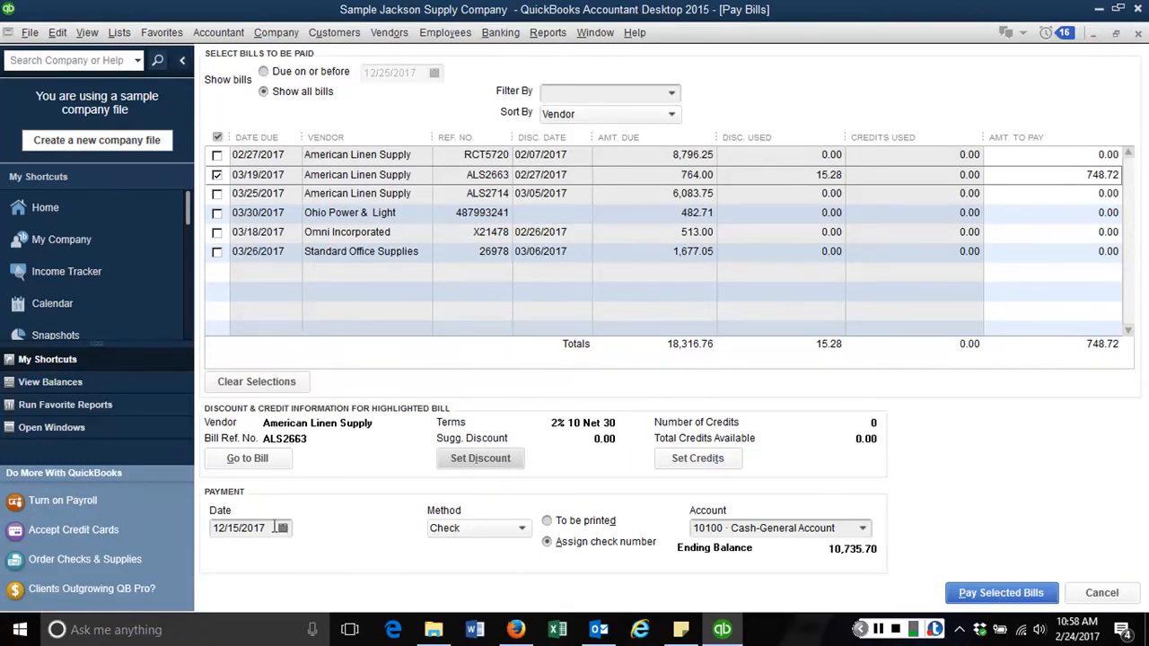
Date the payment 2/24/2017 and pay the selected American Linen Supply bill with check number 513
left_click_drag(275, 527, 183, 542)
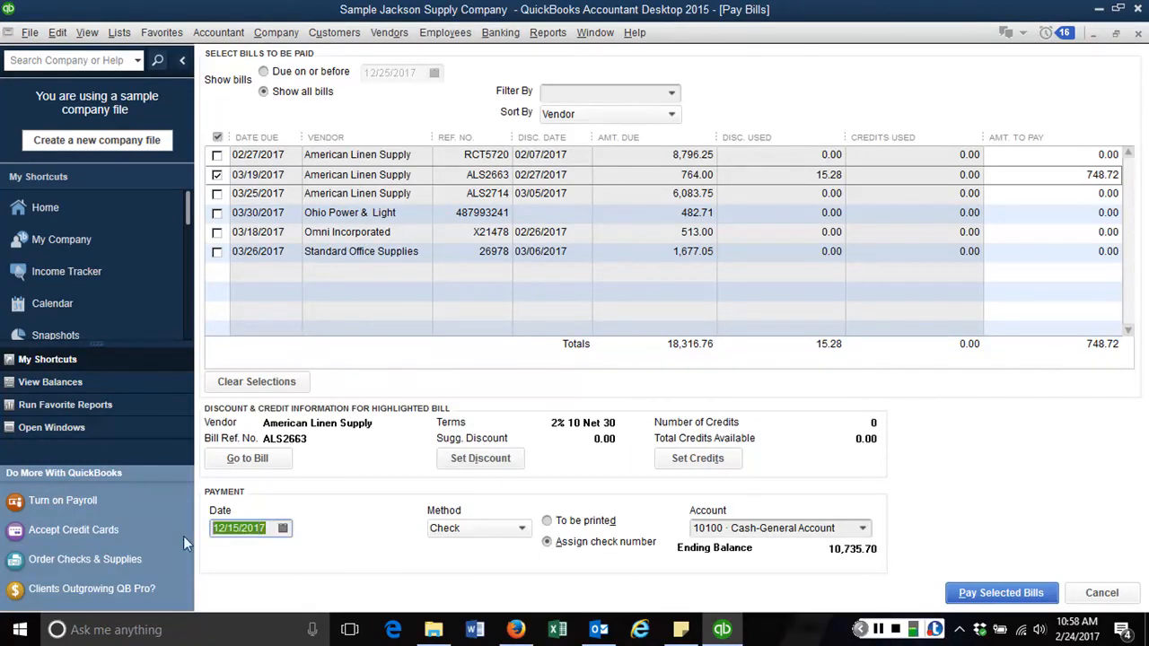
type("2/24/201")
type("7")
key("Tab")
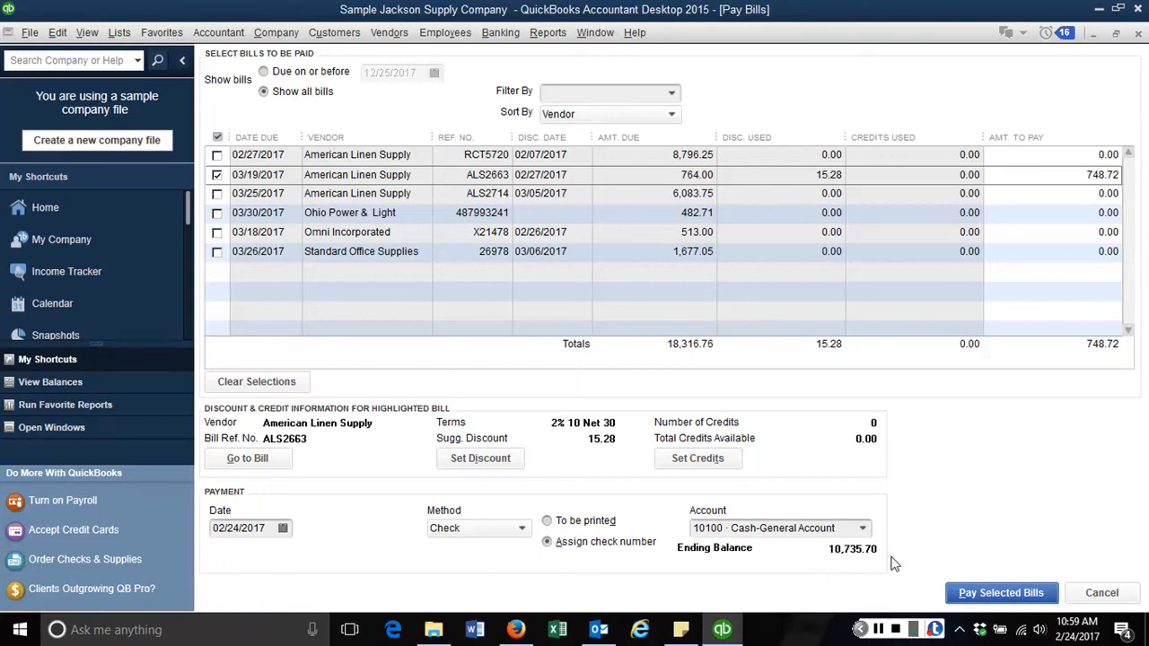
left_click(984, 599)
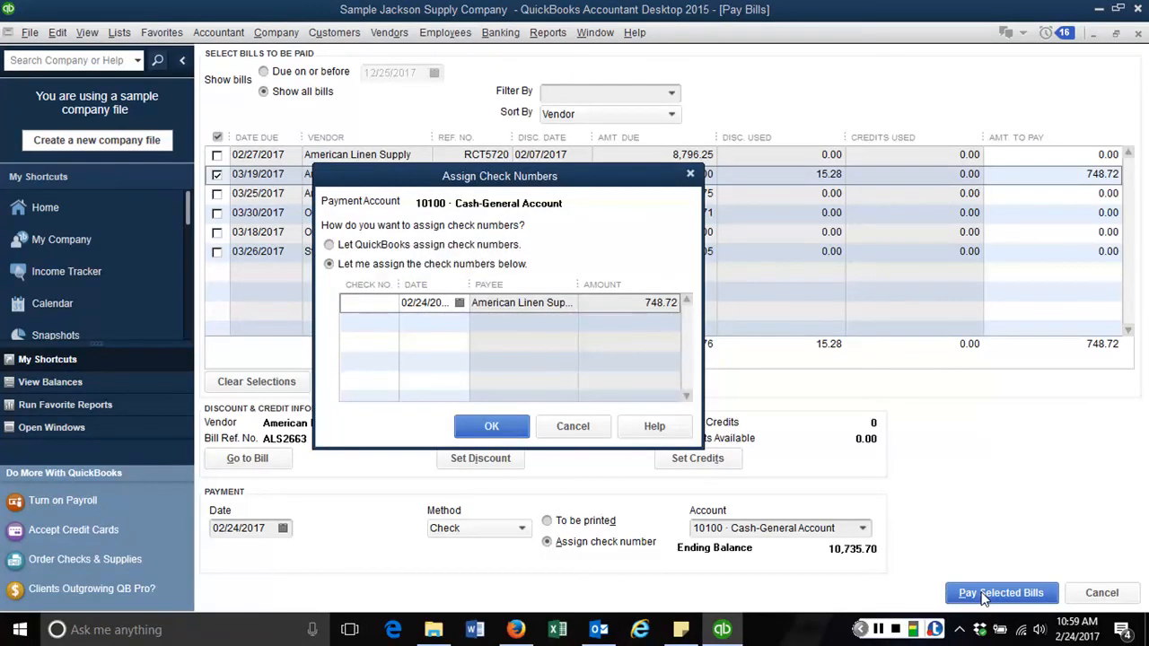
type("513")
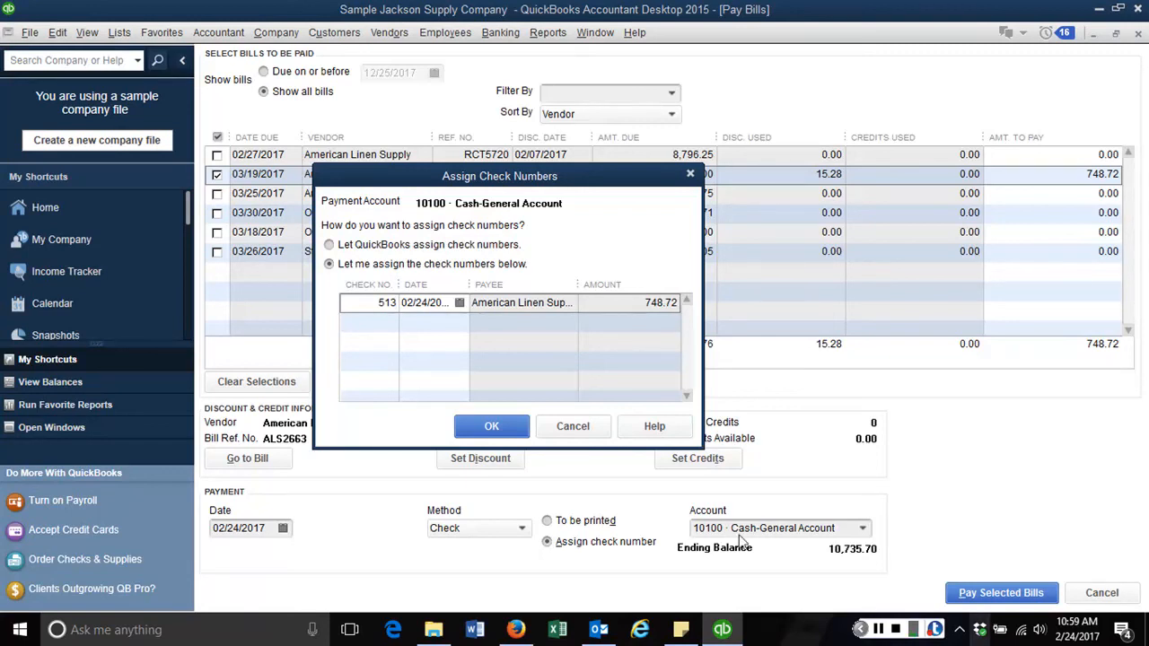
left_click(510, 420)
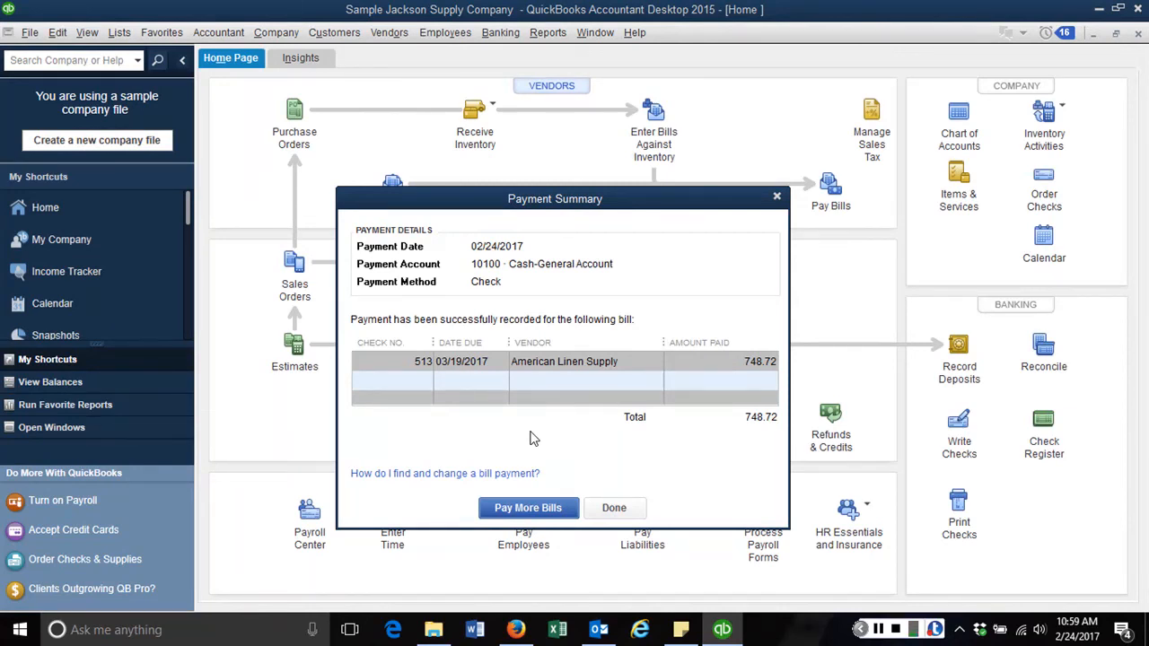
Continue paying bills and select Omni Incorporated bill X21478 with a partial payment of 300.00
left_click(553, 508)
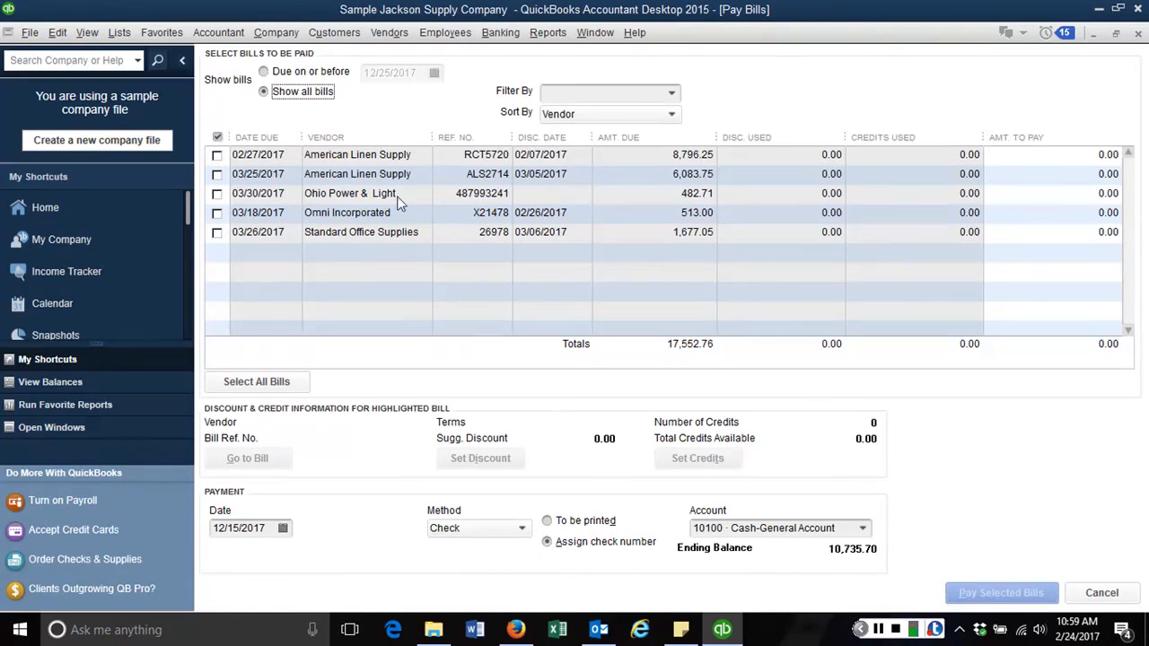
left_click(217, 213)
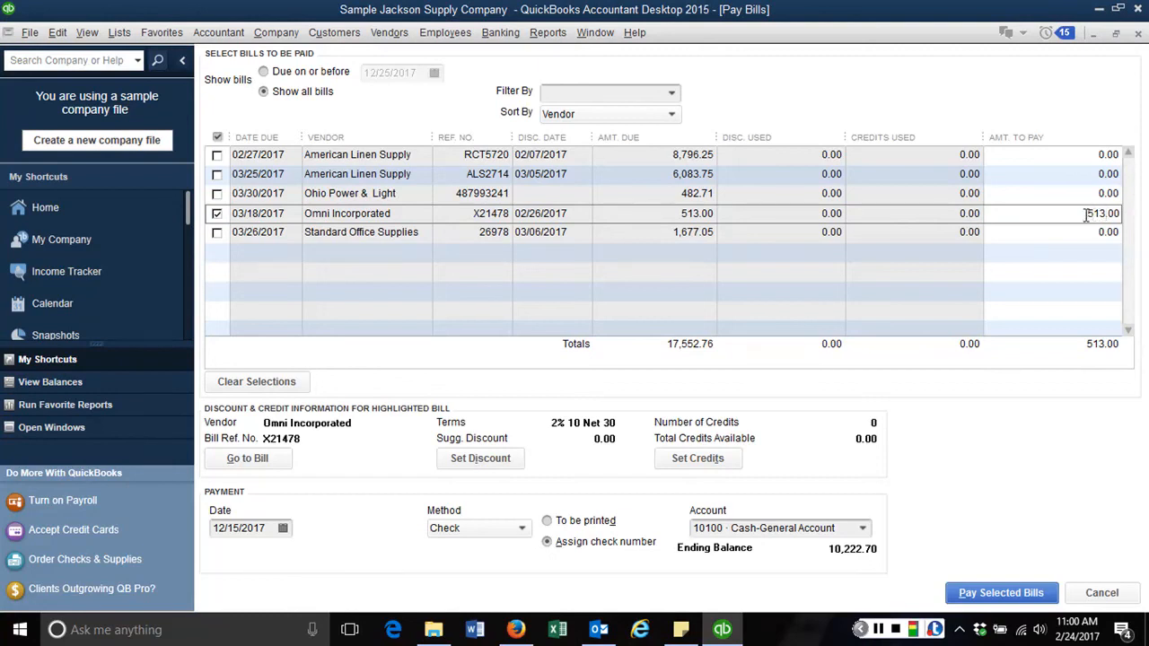
left_click_drag(1077, 216, 1120, 216)
type("300")
key("Tab")
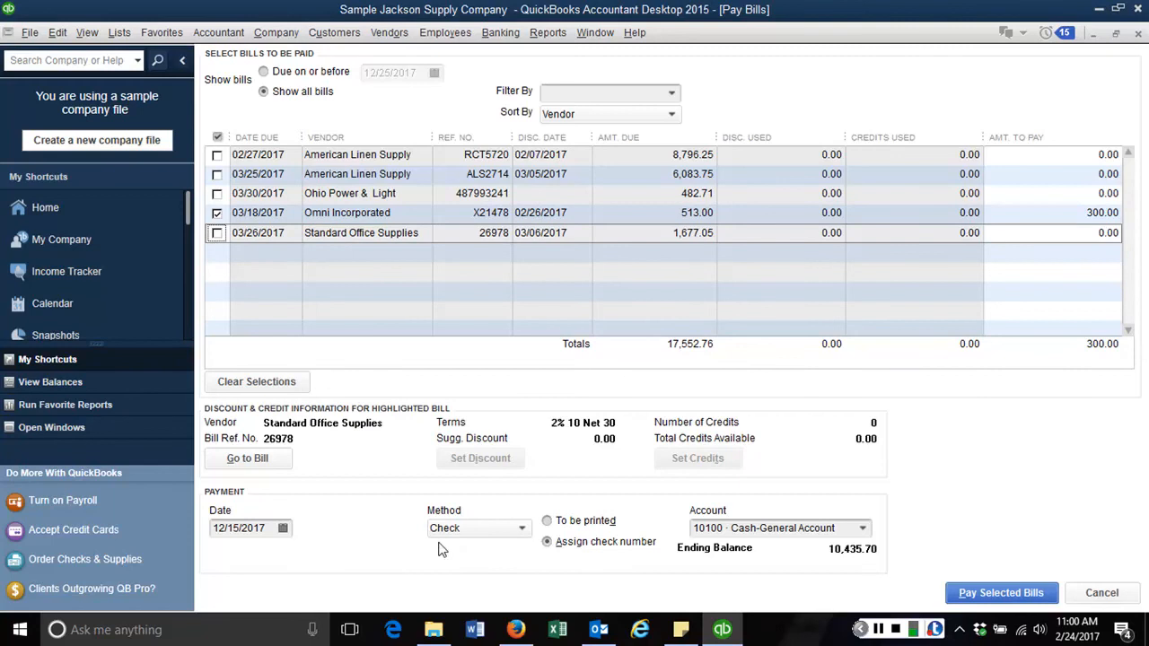
Date the Omni Incorporated payment 2/20/2017, pay it with check number 514, and finish paying bills
left_click(270, 531)
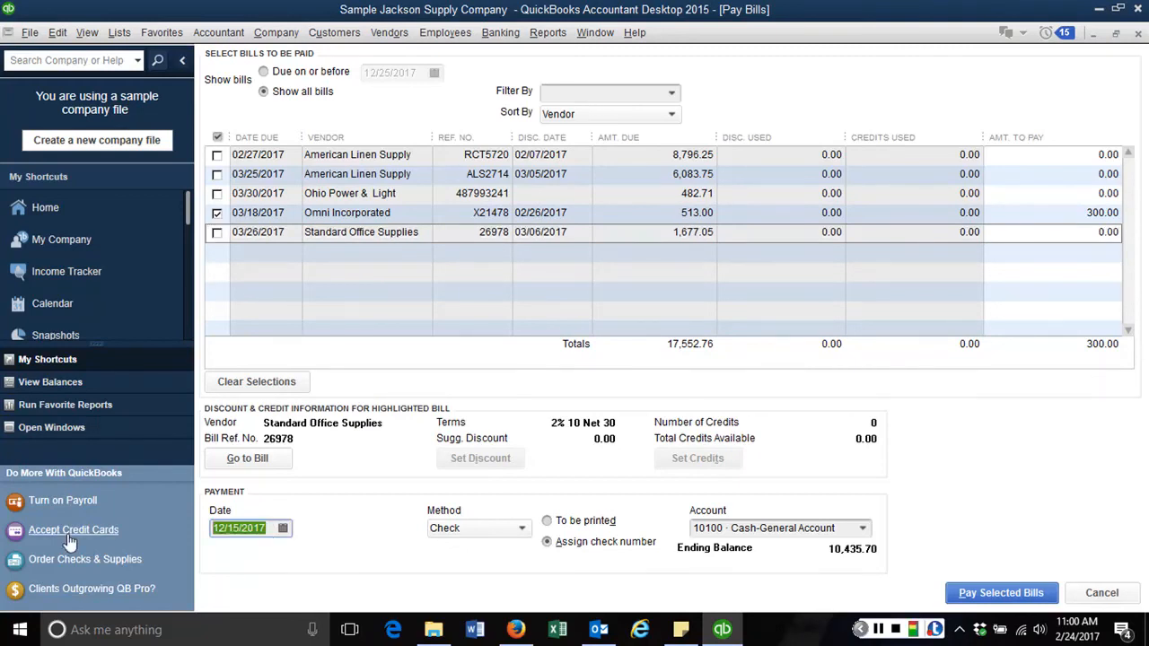
type("2/20/201")
type("7")
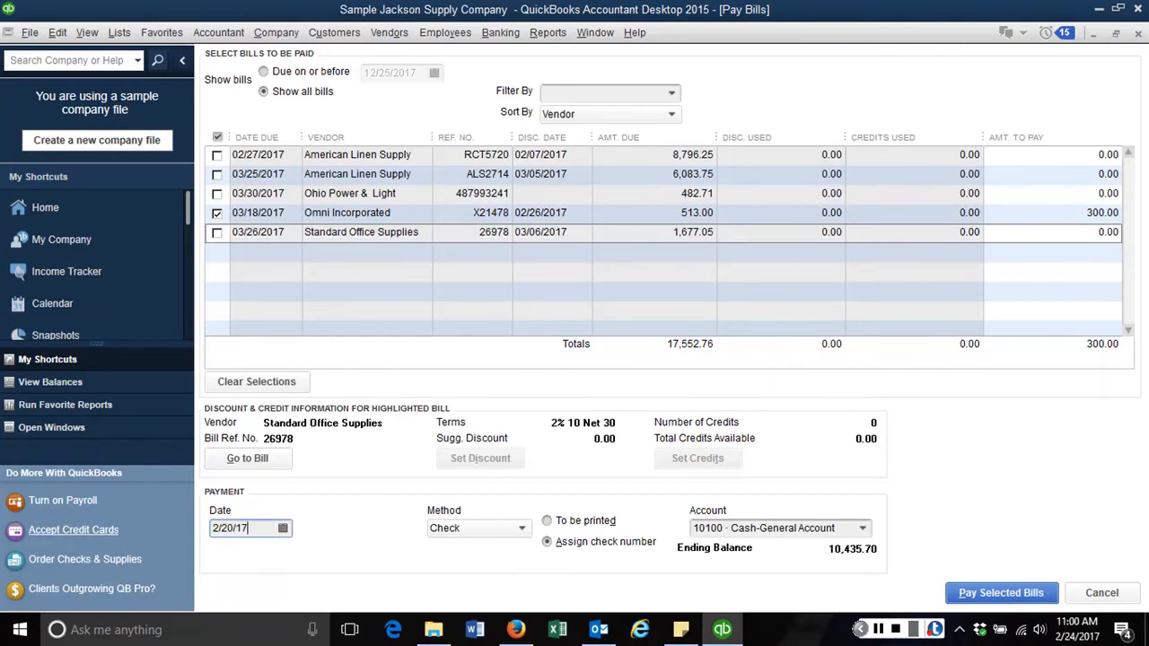
key("Tab")
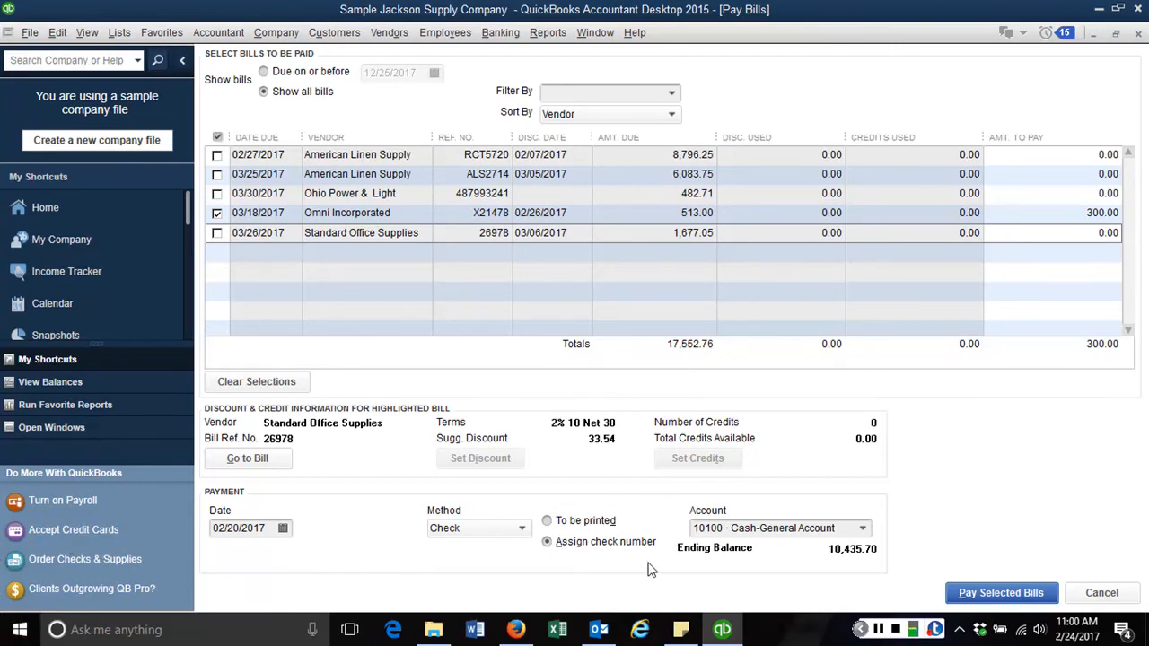
left_click(1000, 593)
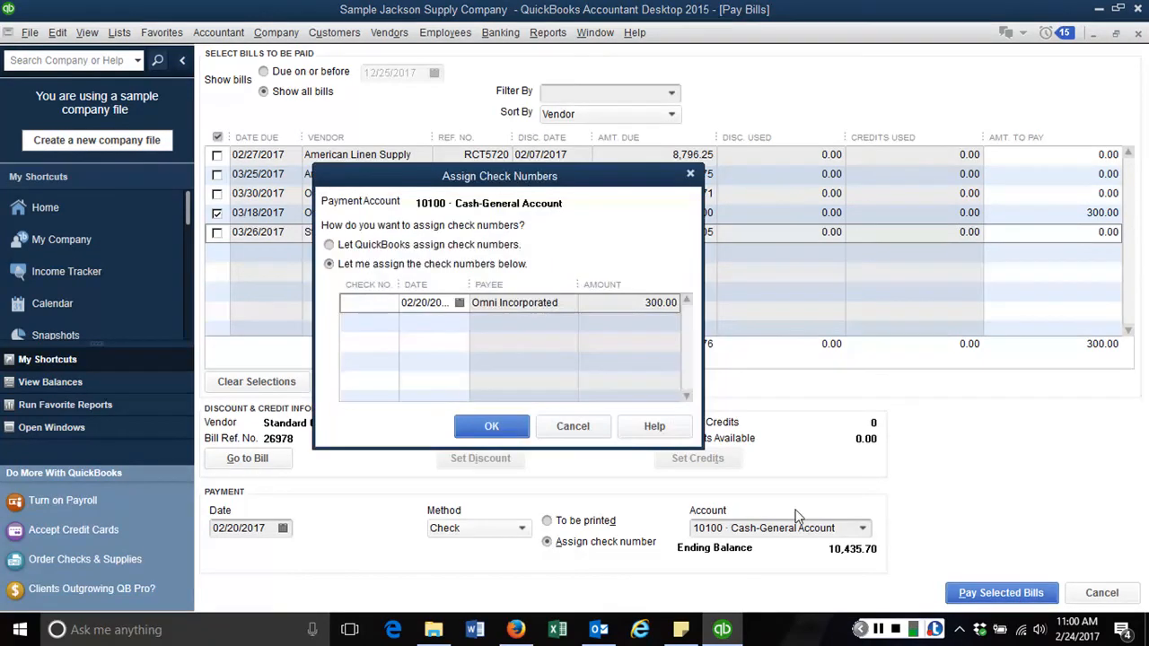
type("514")
left_click(494, 433)
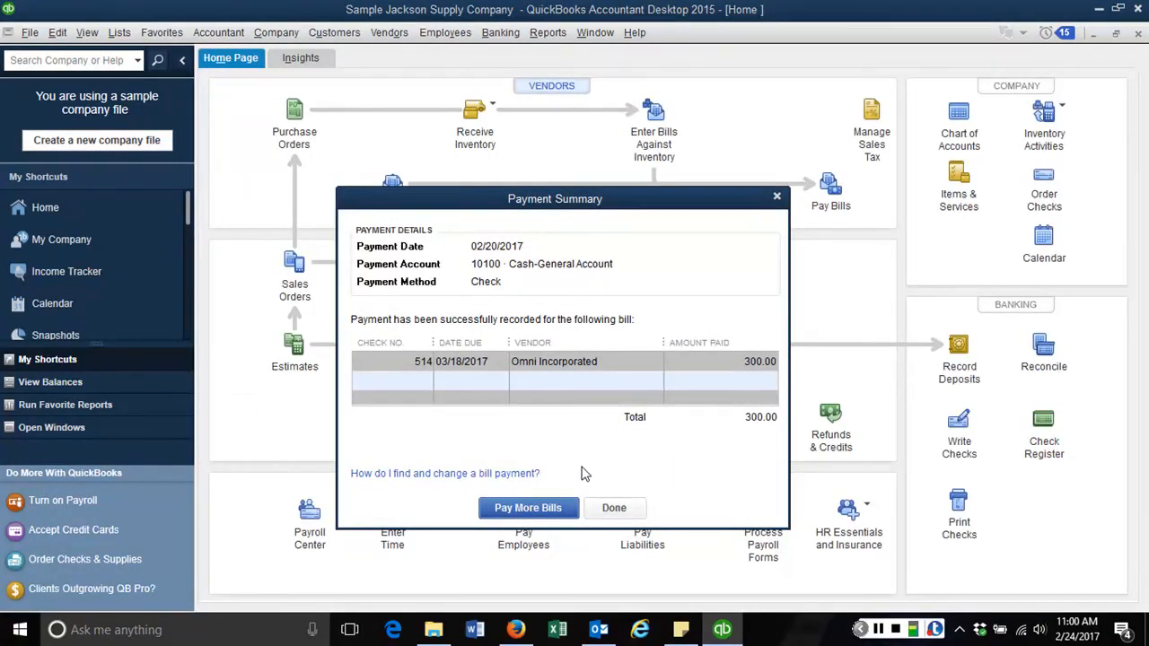
left_click(619, 509)
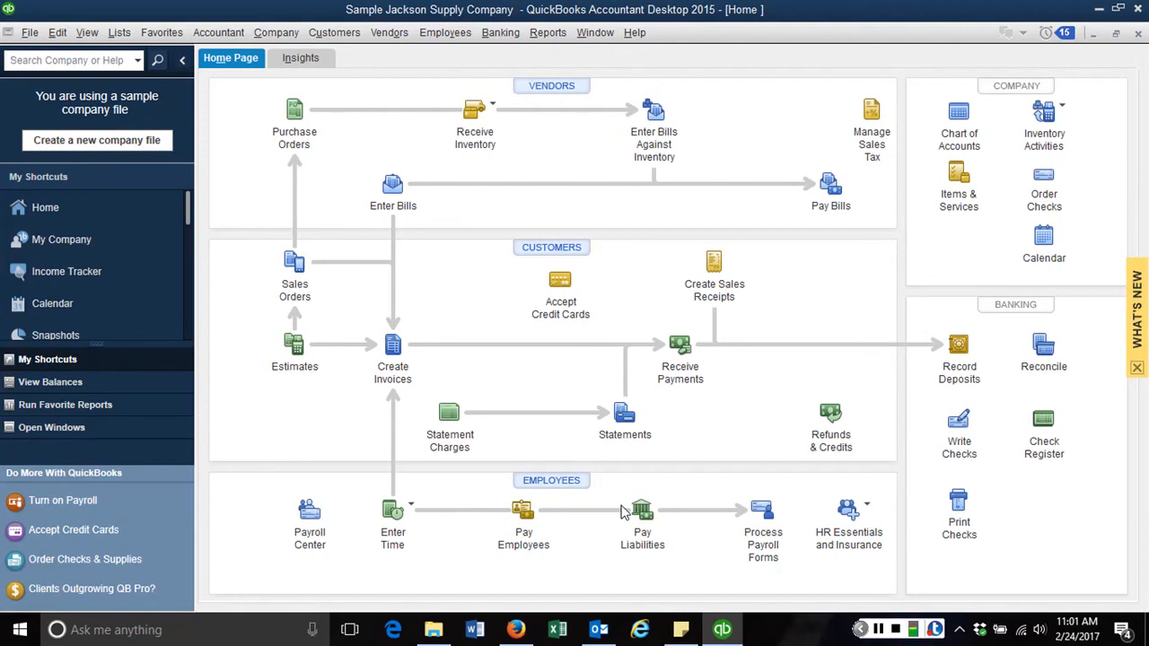
Review the previously recorded checks on the Cash-General Account, going back from the newest one, and close the check window
left_click(958, 432)
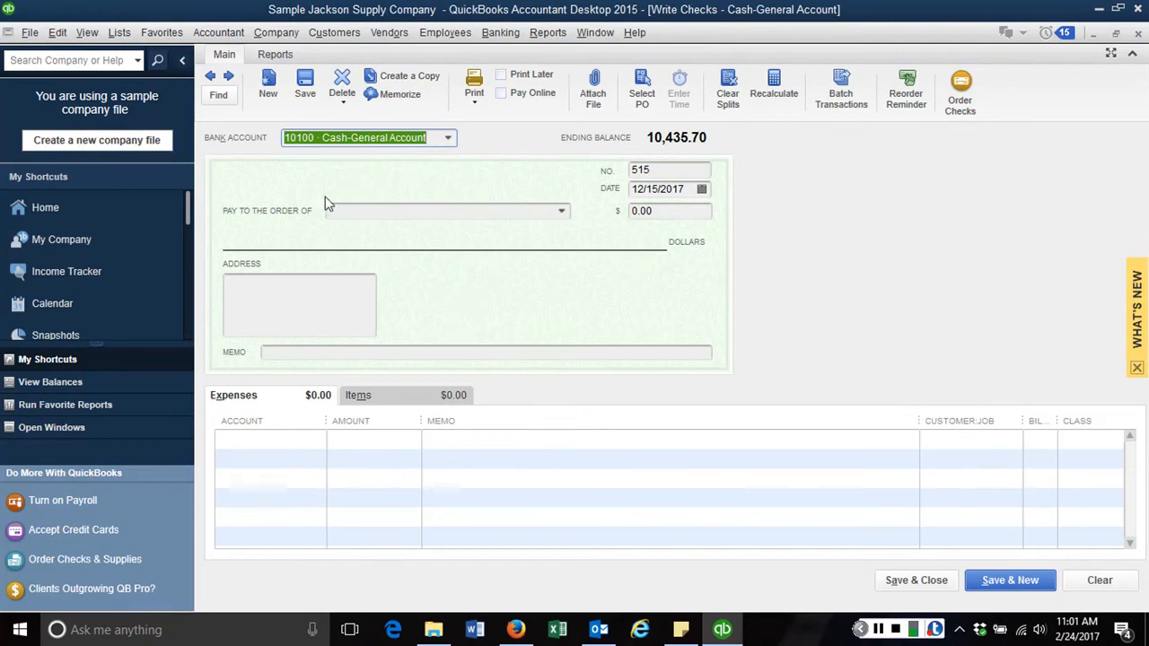
left_click(212, 78)
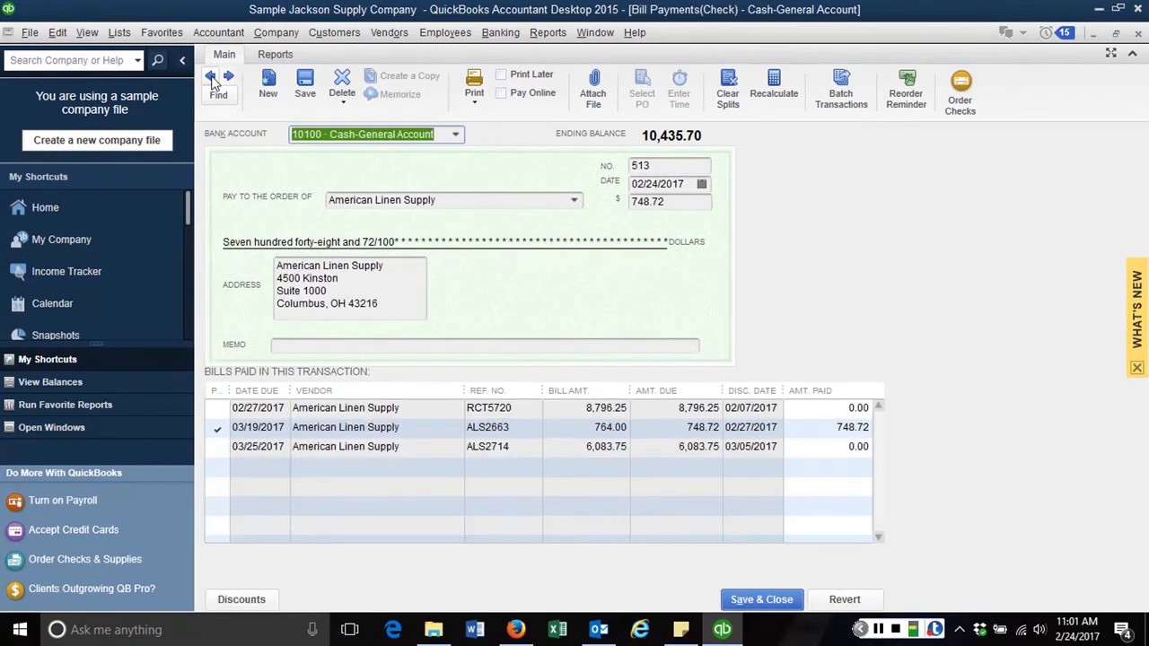
left_click(212, 78)
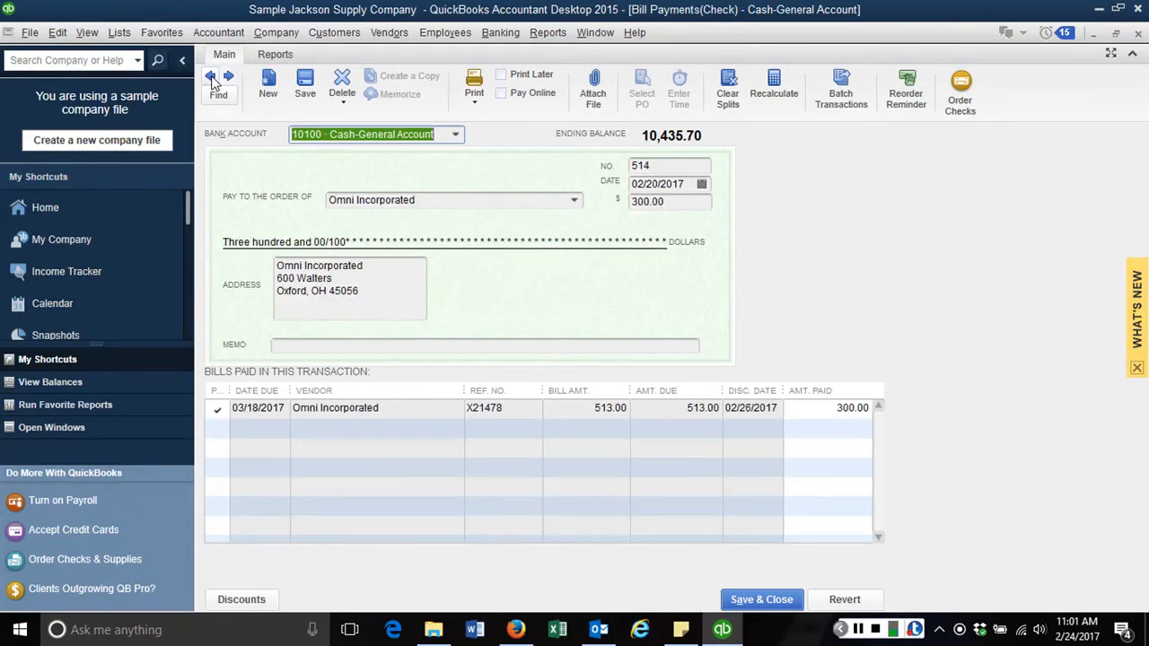
left_click(212, 78)
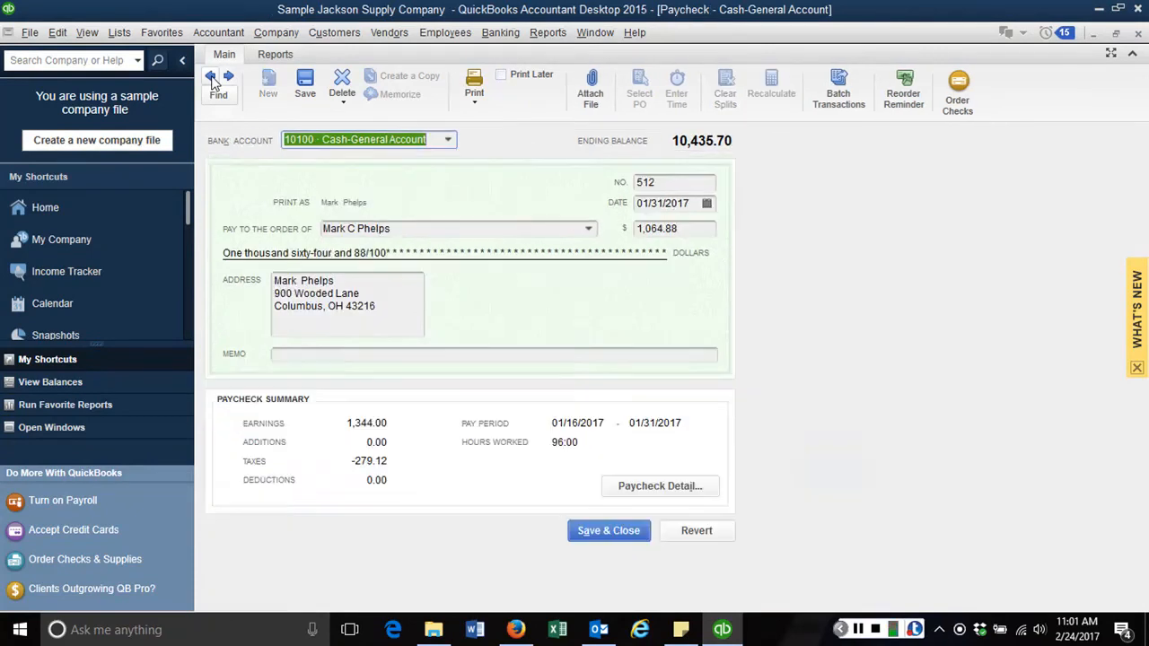
left_click(211, 78)
left_click(212, 78)
left_click(212, 78)
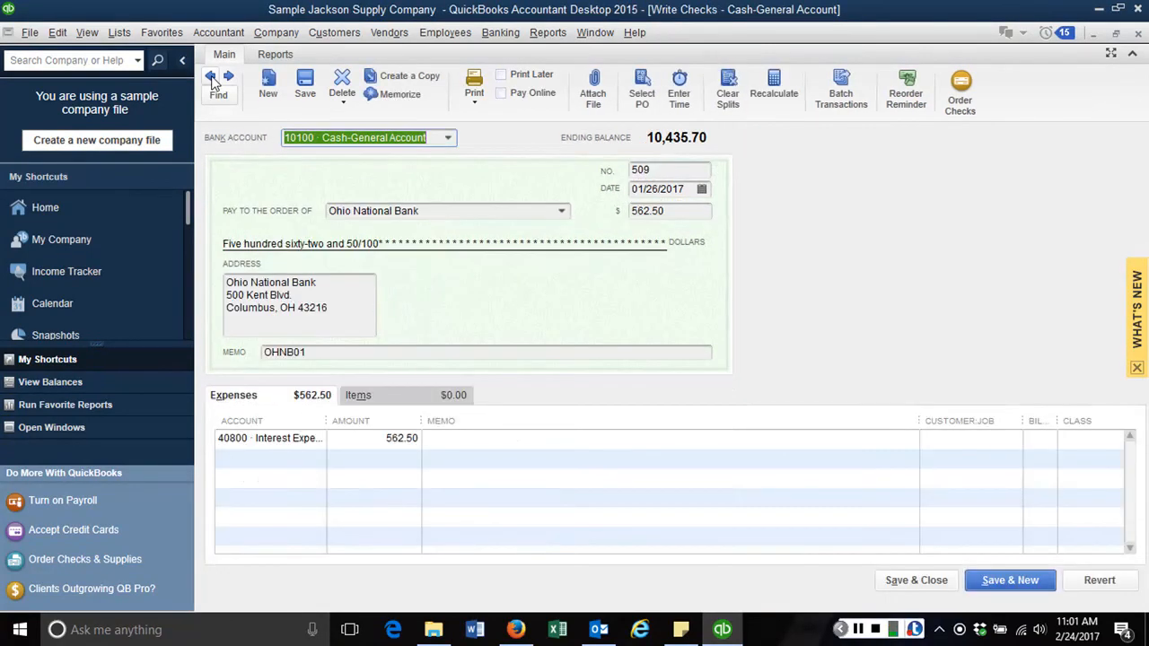
left_click(211, 78)
left_click(212, 78)
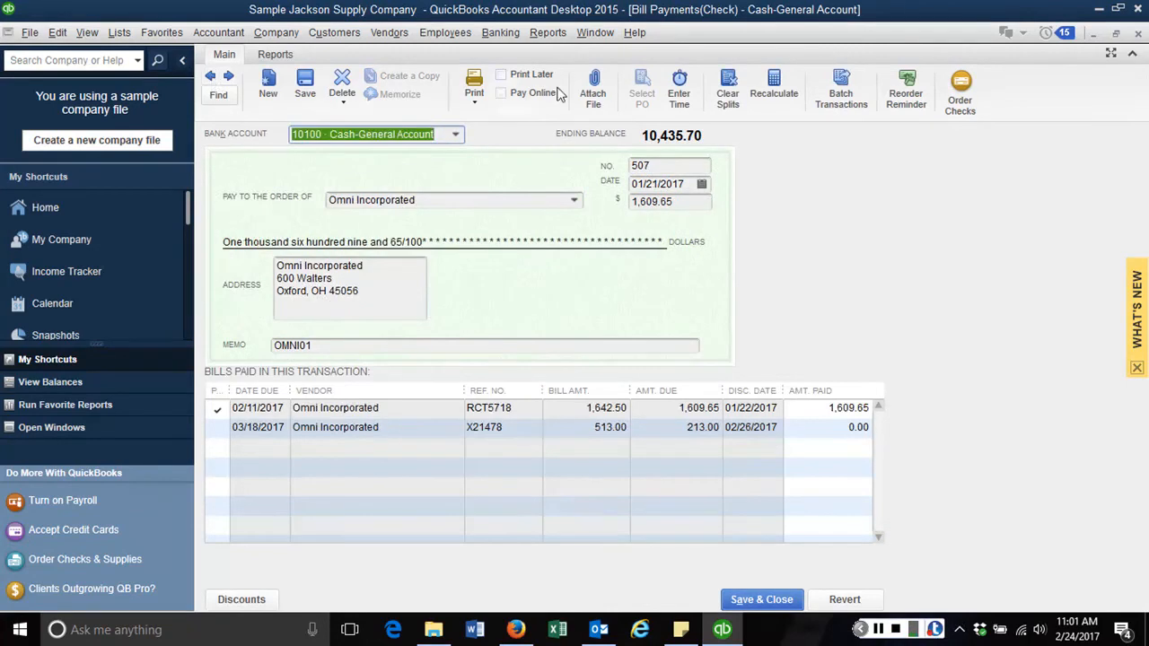
left_click(1137, 34)
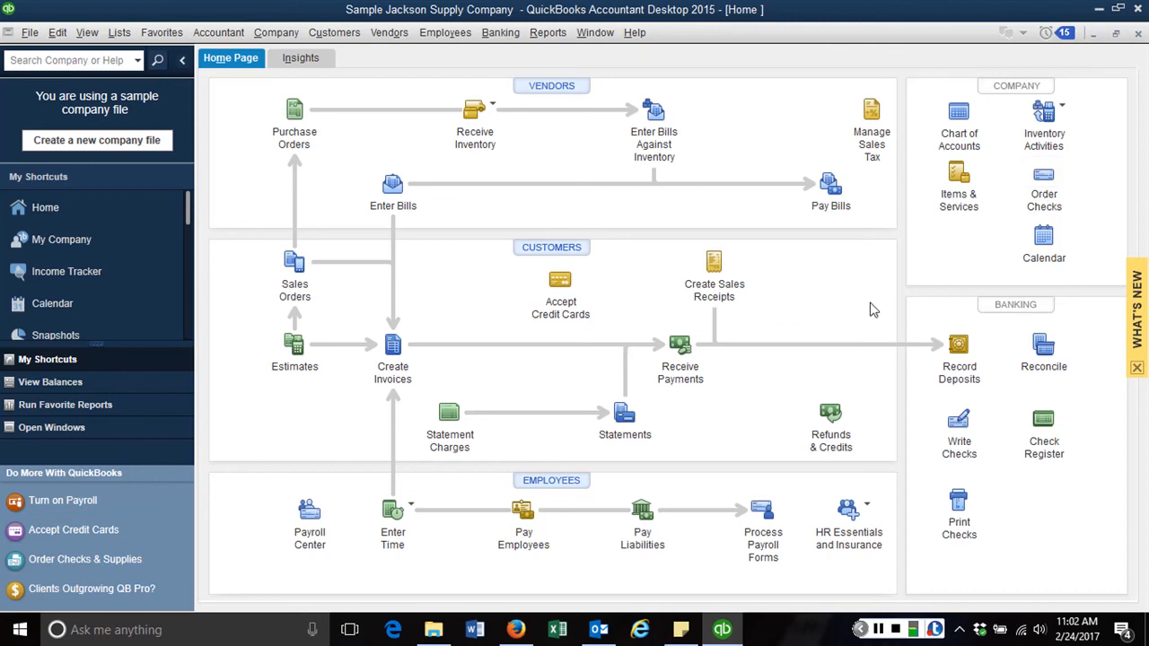
Start a new check from the Cash-General Account and date it 2/27/2017
left_click(966, 425)
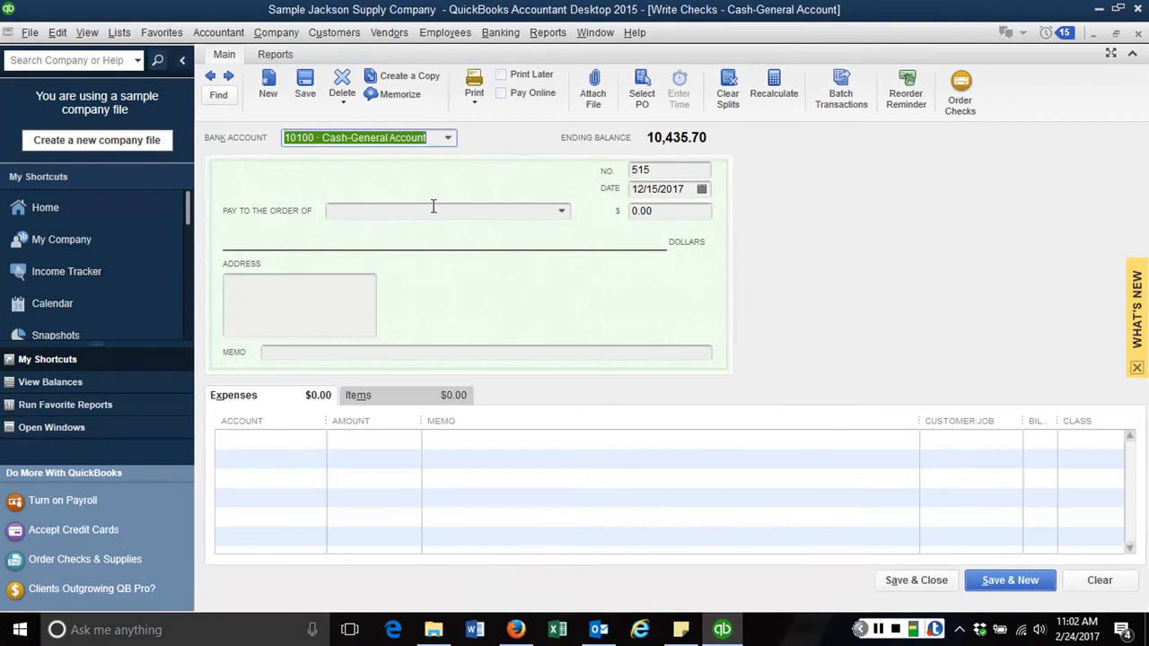
left_click(433, 210)
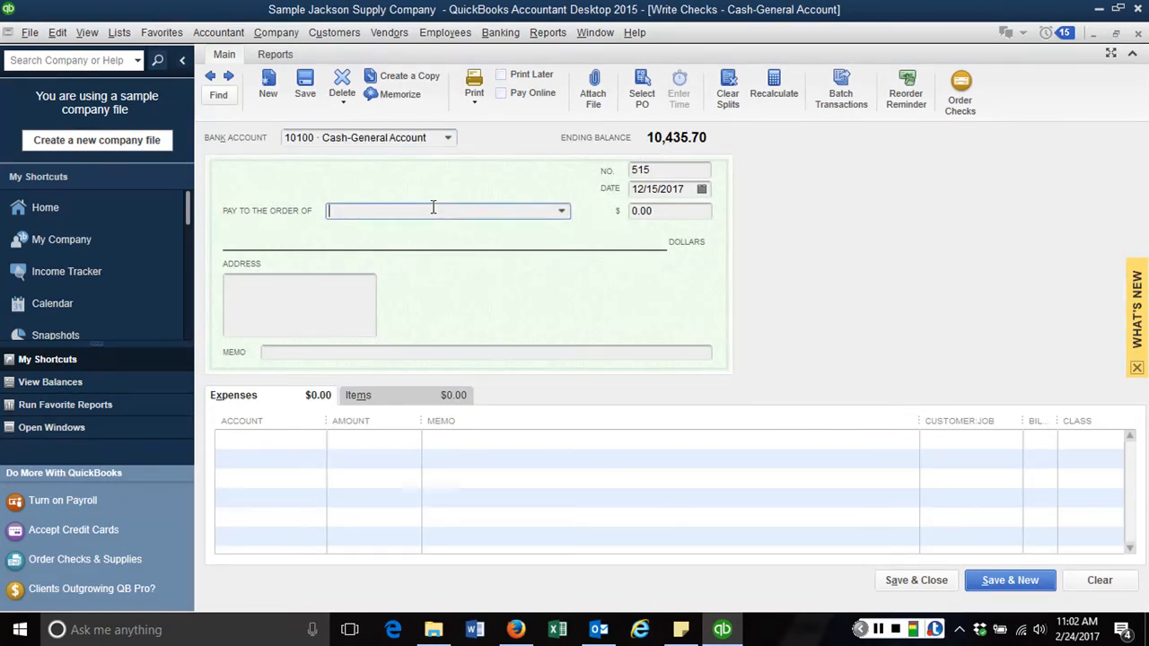
left_click(648, 172)
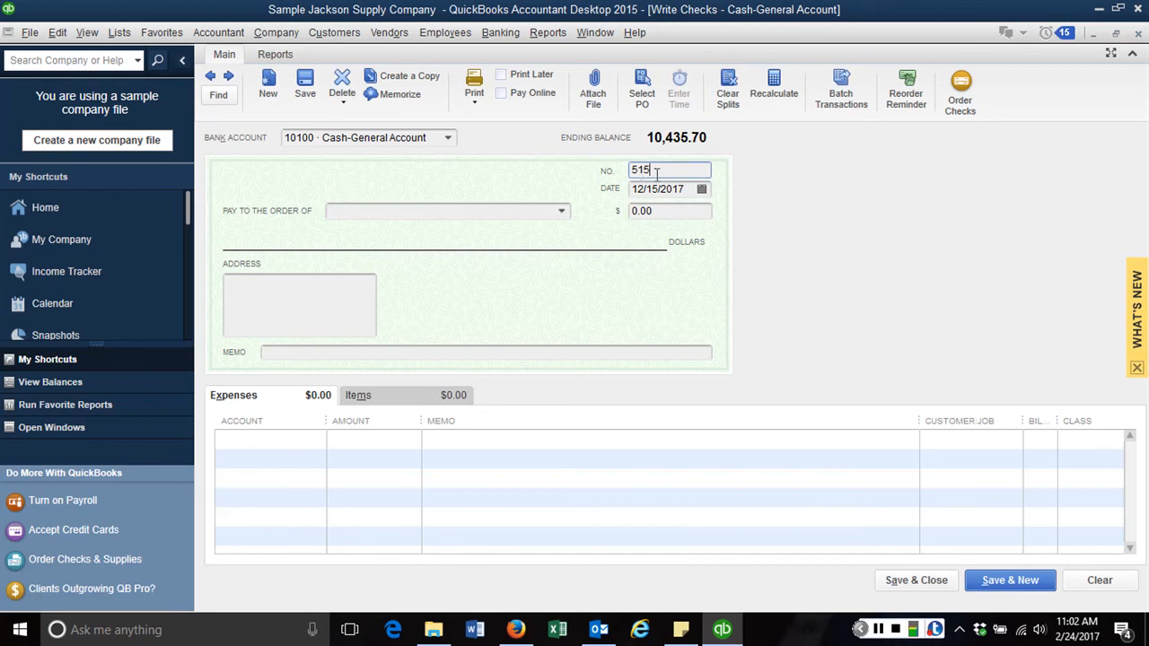
key("Tab")
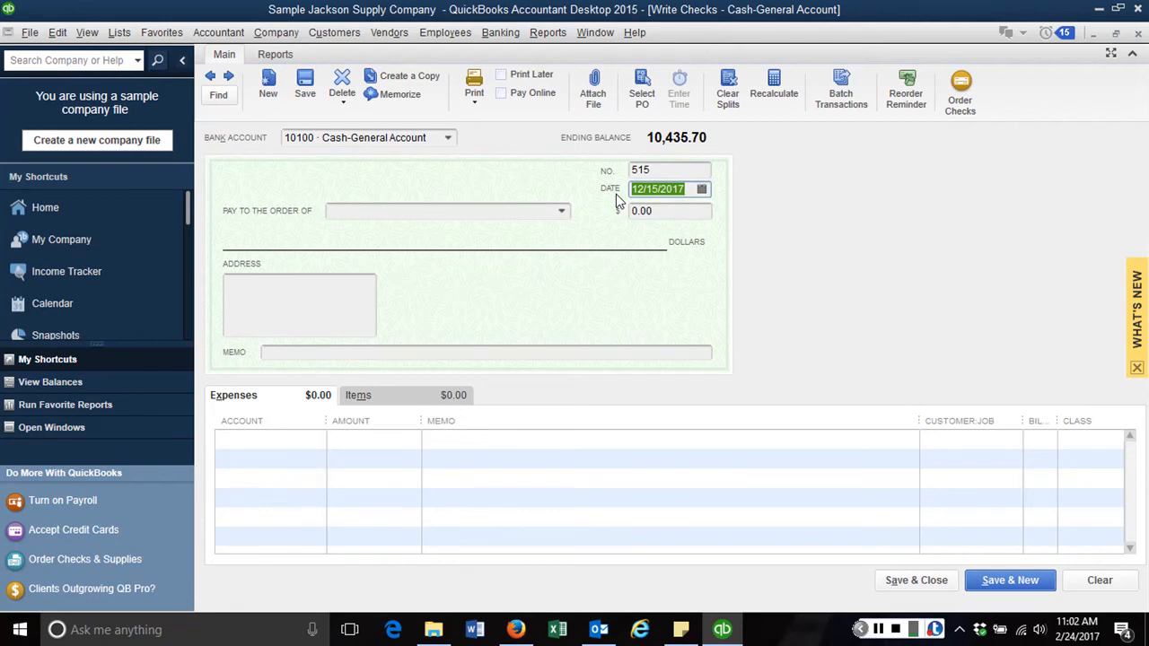
type("02/27/17")
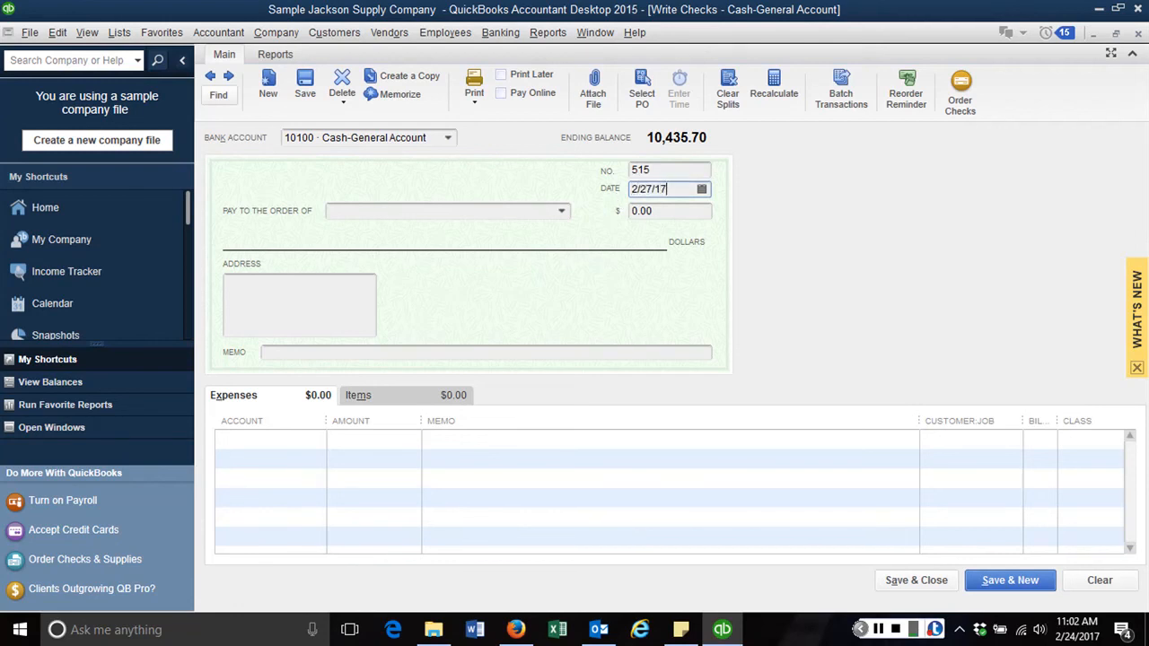
Make the check out to American Linen Supply without receiving against its open purchase orders, and continue writing it despite the open bills
key("Tab")
type("Amer")
key("Tab")
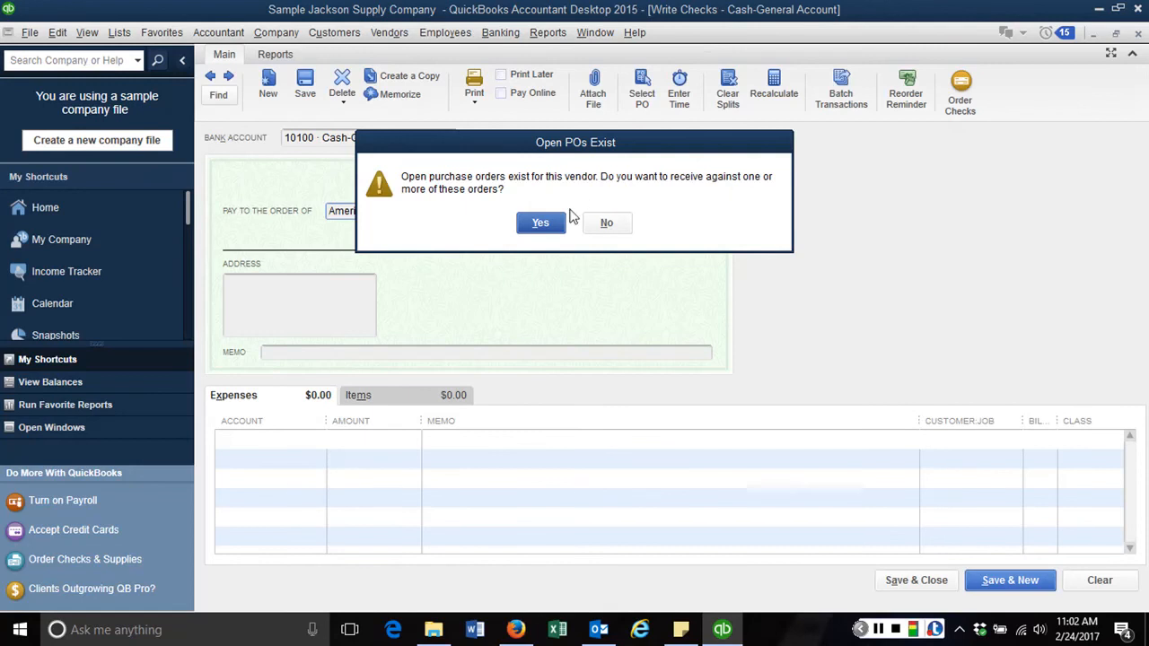
left_click(608, 226)
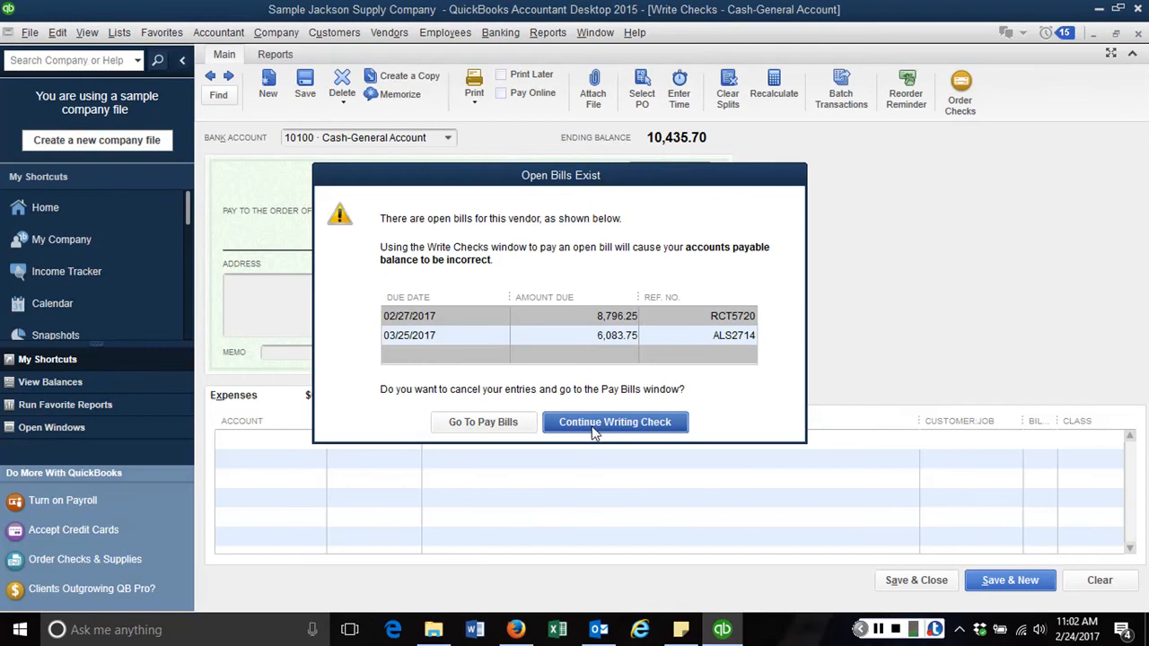
left_click(605, 428)
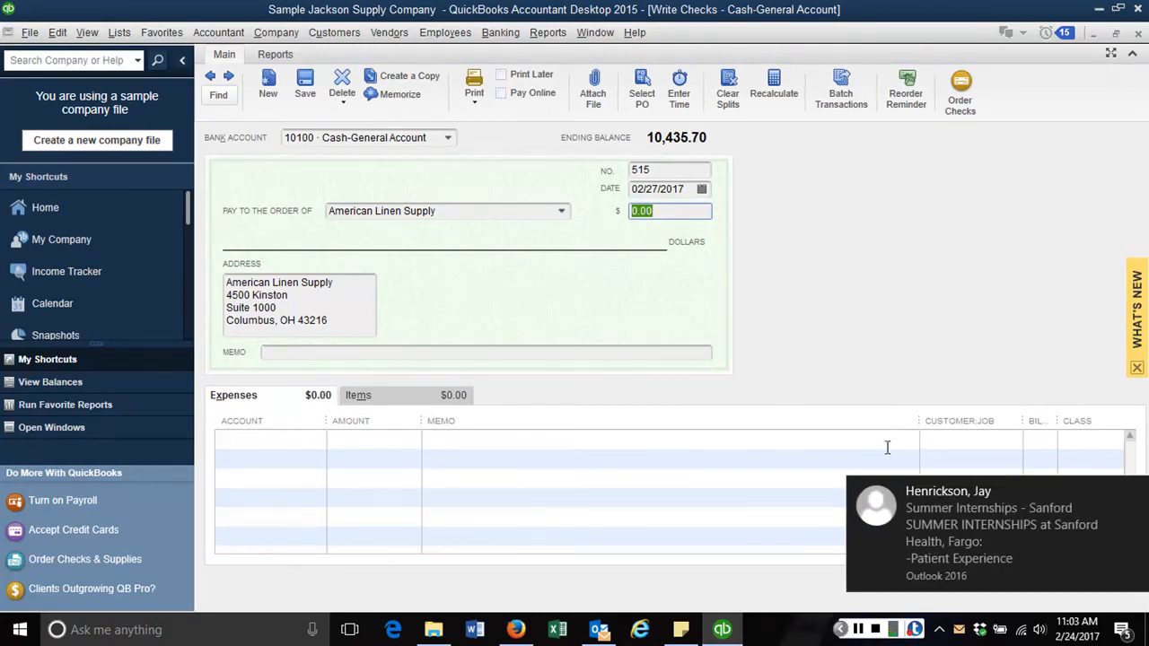
left_click(1133, 492)
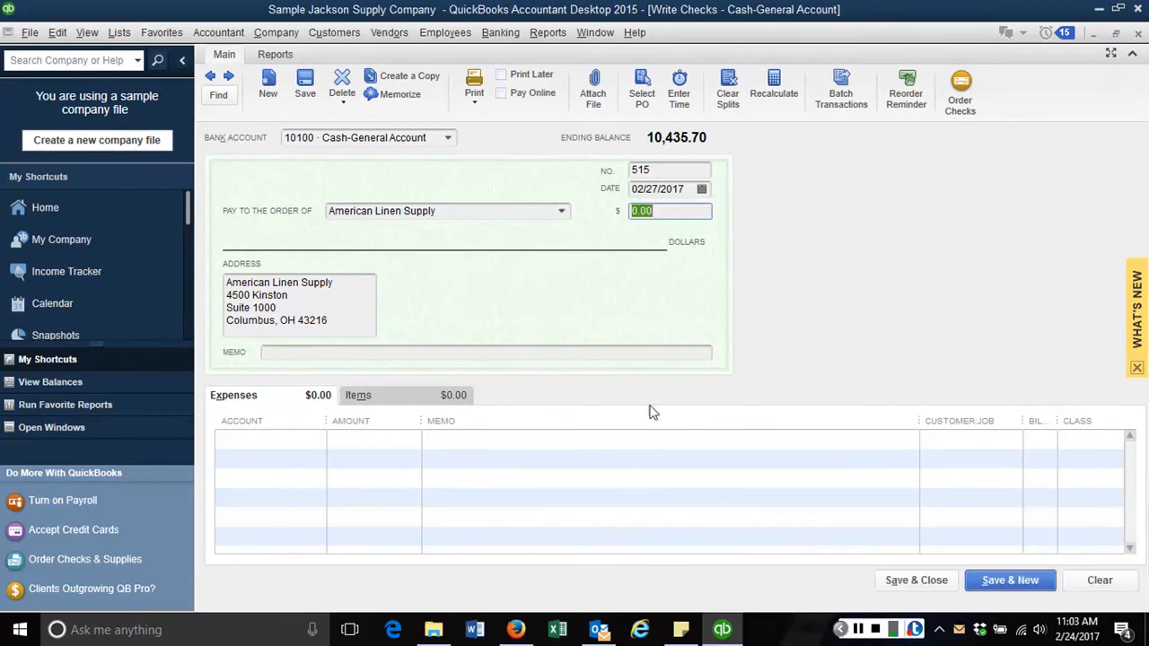
Add item 106 (King sheet set) with a quantity of 30 to the American Linen Supply check
left_click(268, 394)
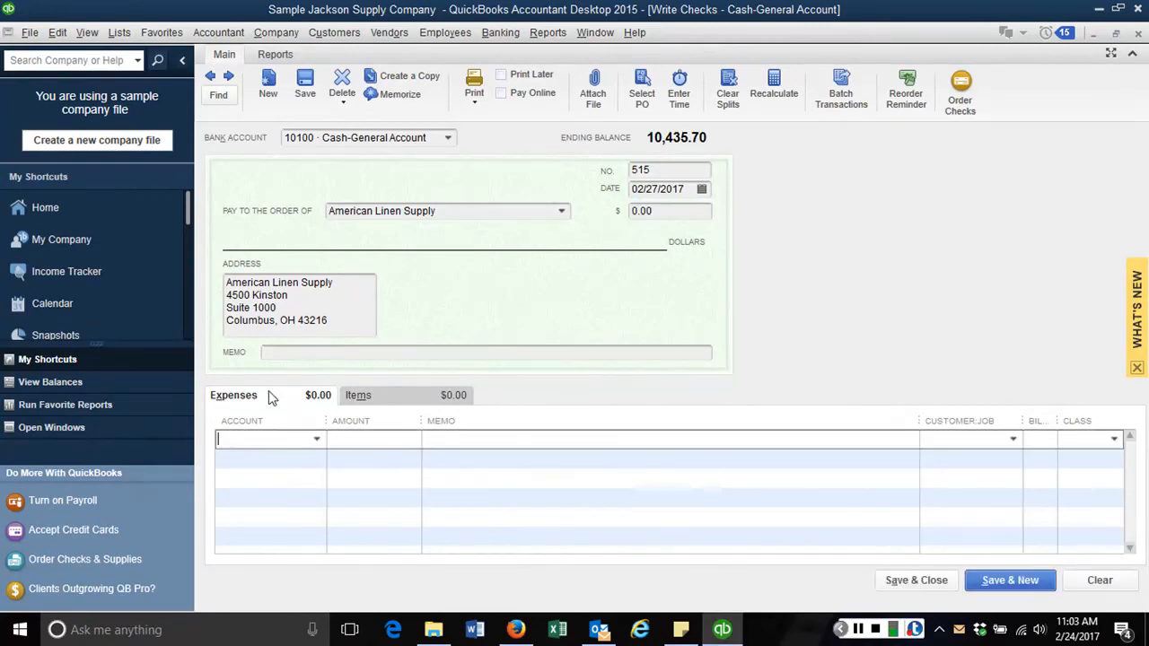
left_click(376, 398)
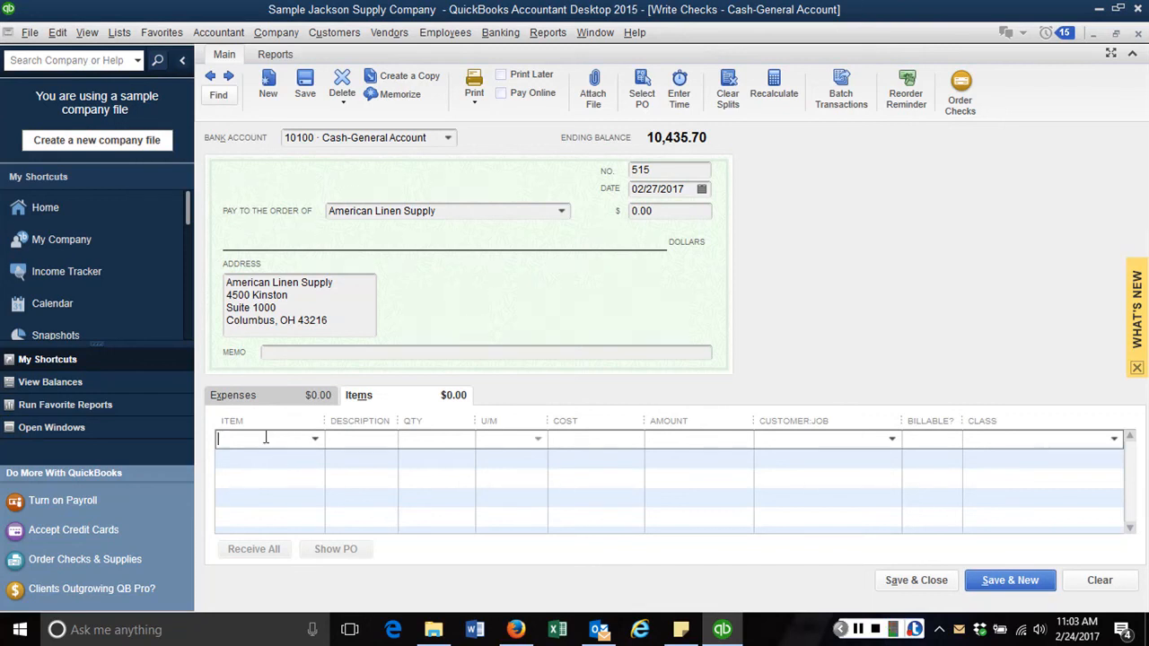
type("106")
key("Tab")
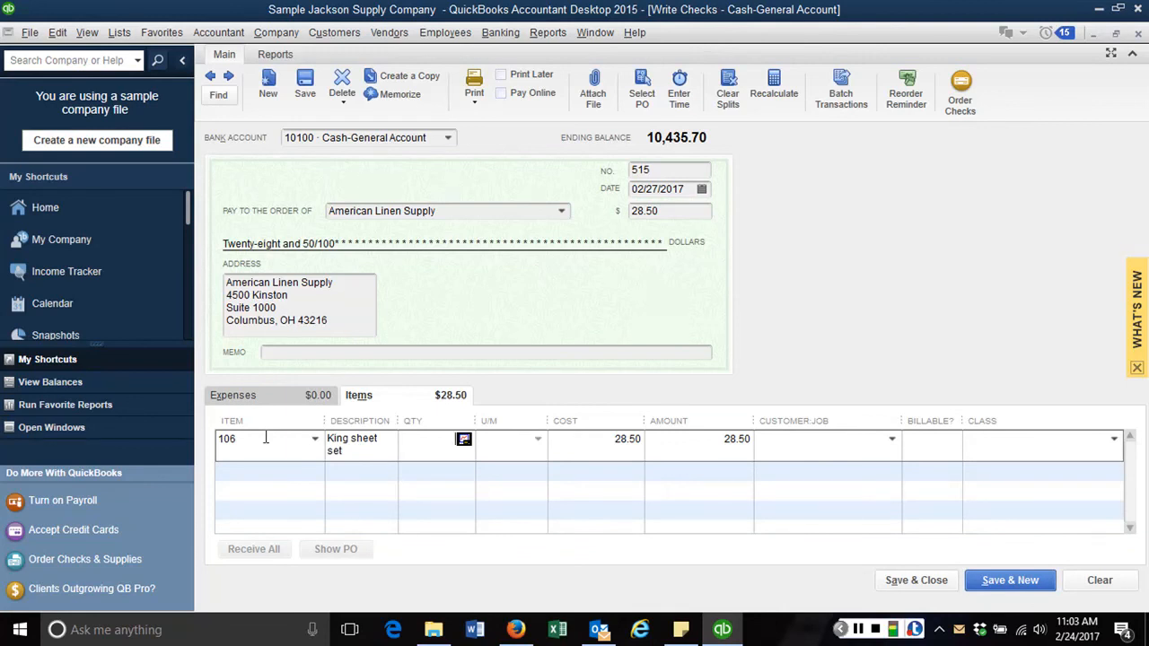
type("30")
key("Tab")
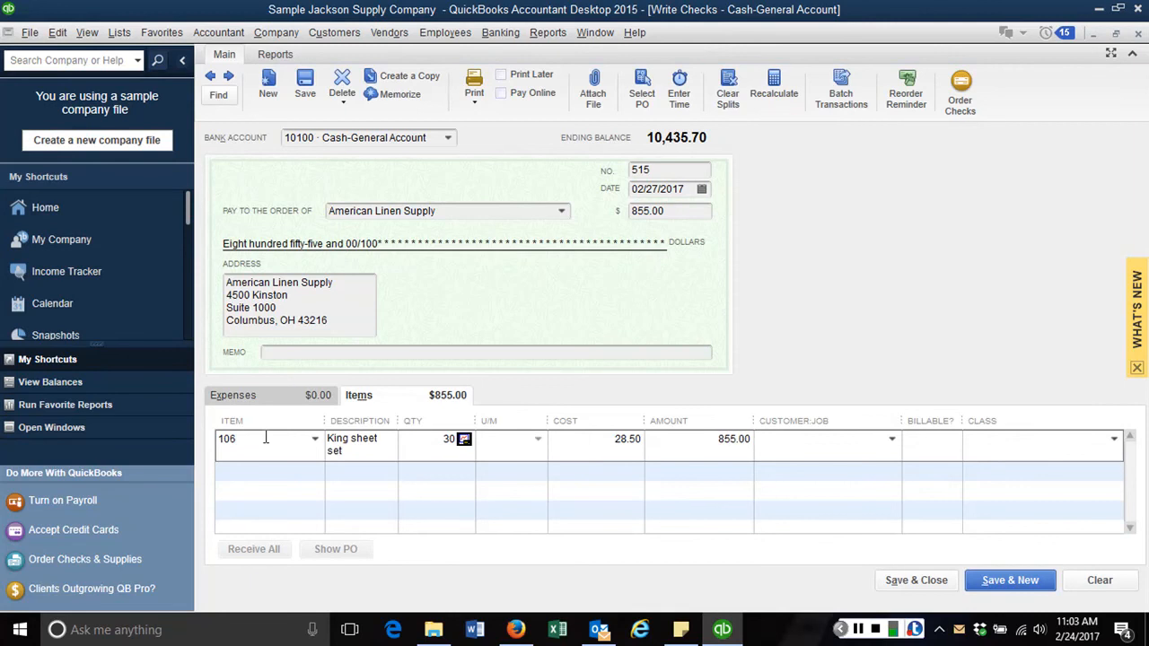
key("Tab")
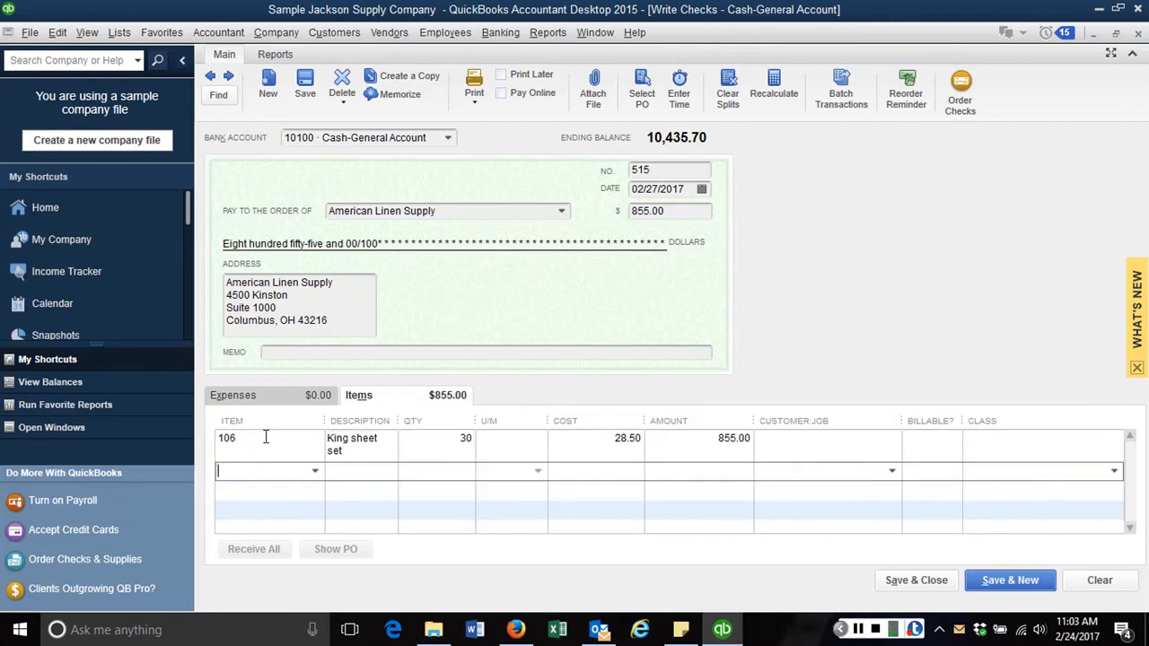
Add item 111 (King comforter) with a quantity of 30, then save the check and start a new one
type("111")
key("Tab")
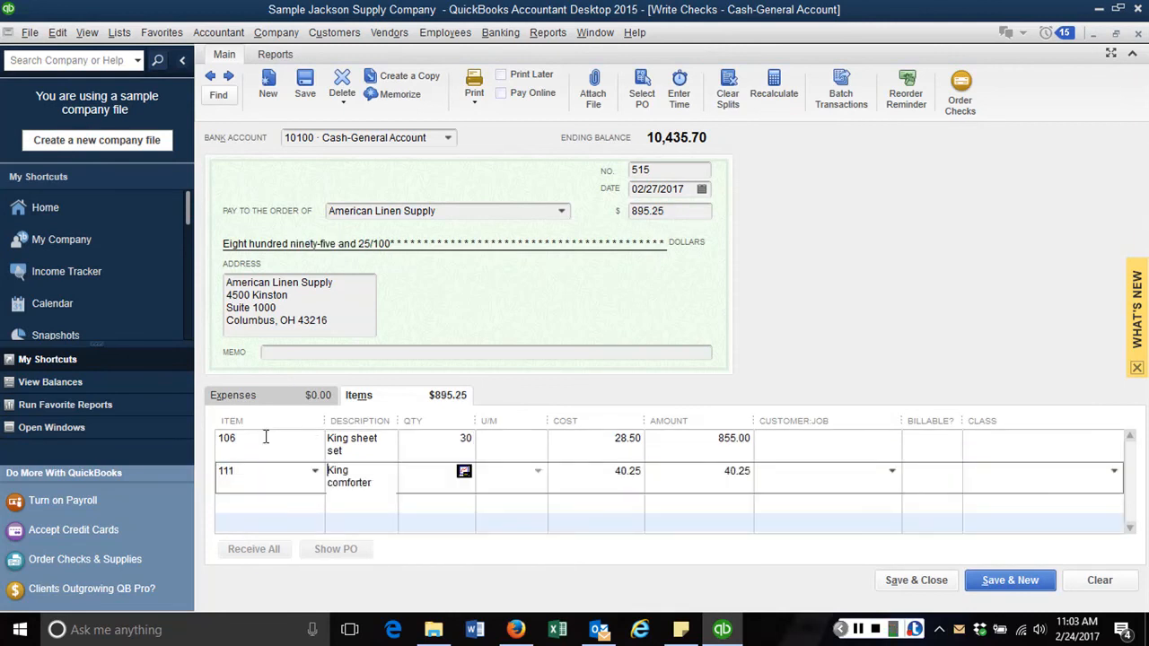
type("30")
key("Tab")
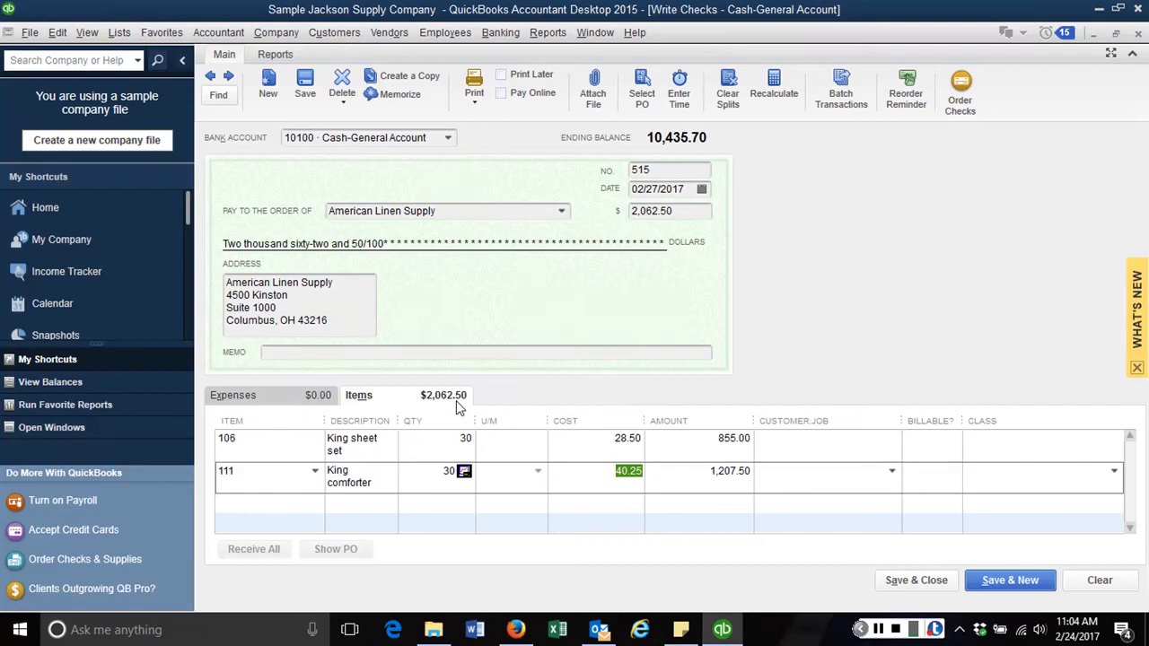
left_click(995, 585)
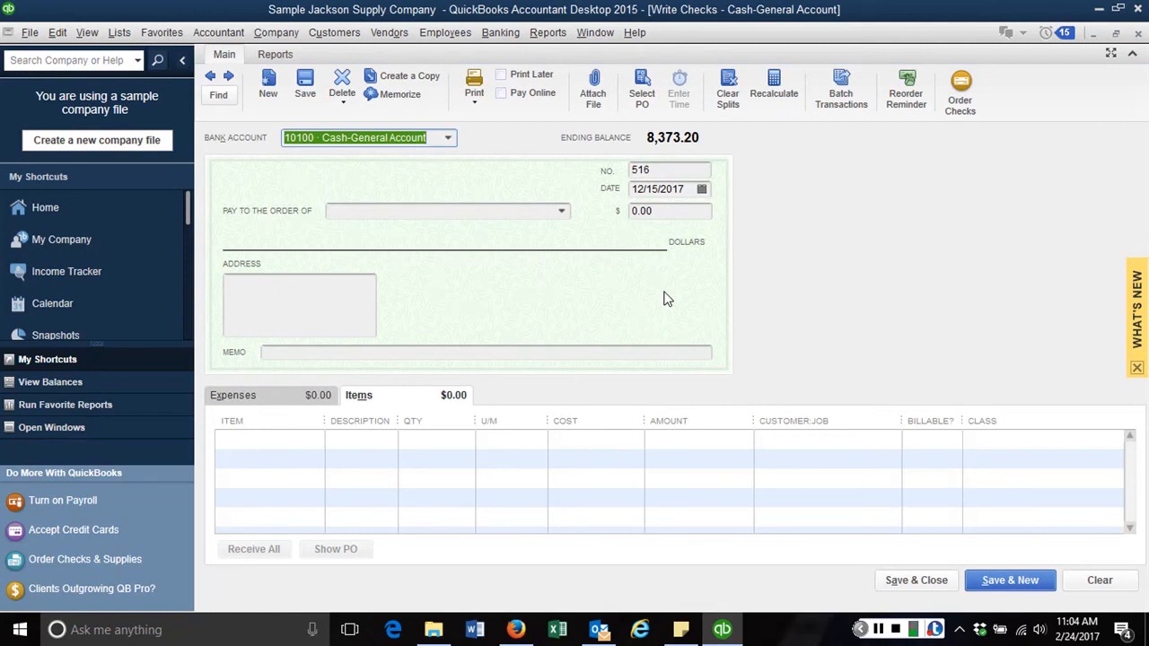
Look back at the saved check, then make the new check out to Hawkins Web Design, quick-adding it as a vendor
left_click(209, 81)
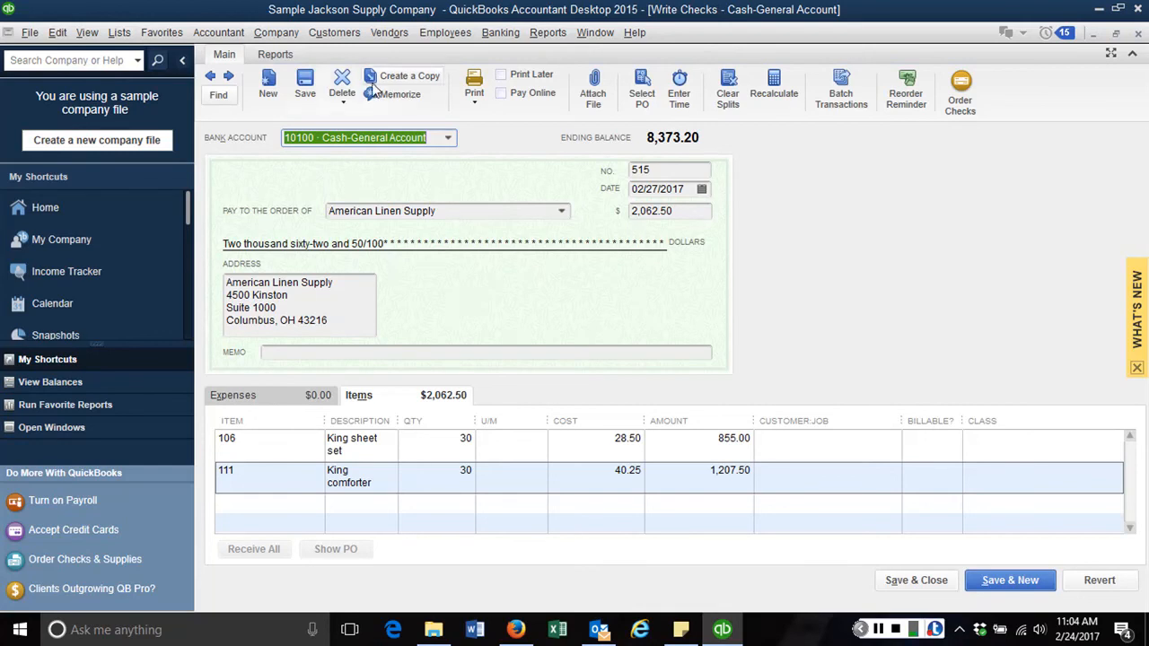
left_click(231, 79)
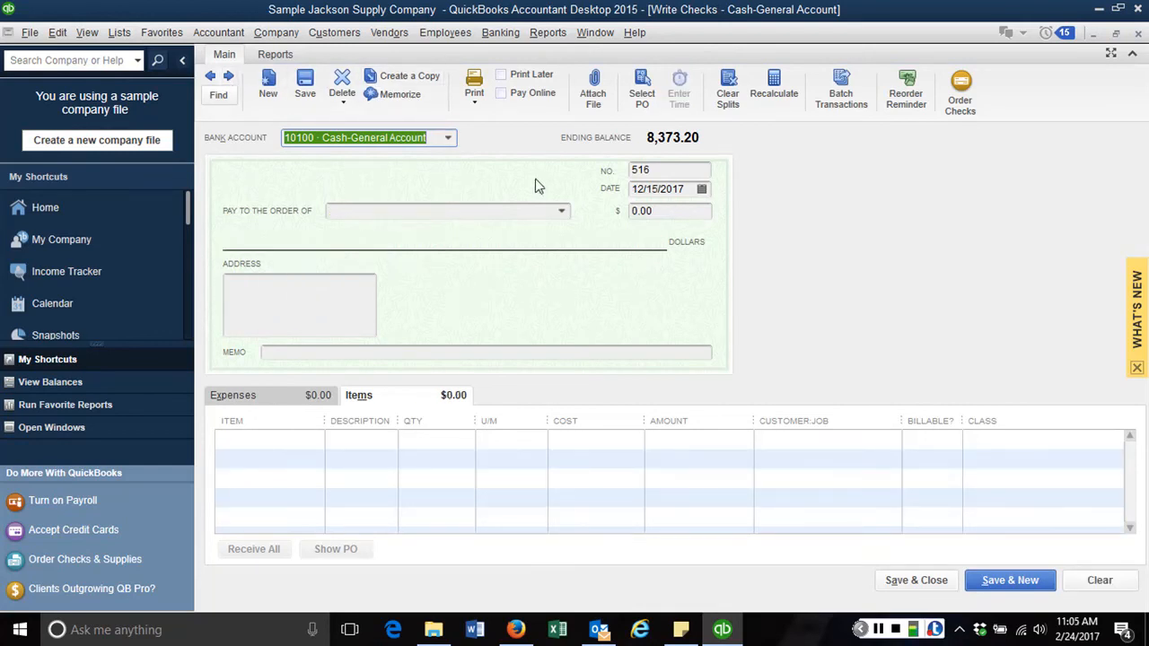
left_click(518, 208)
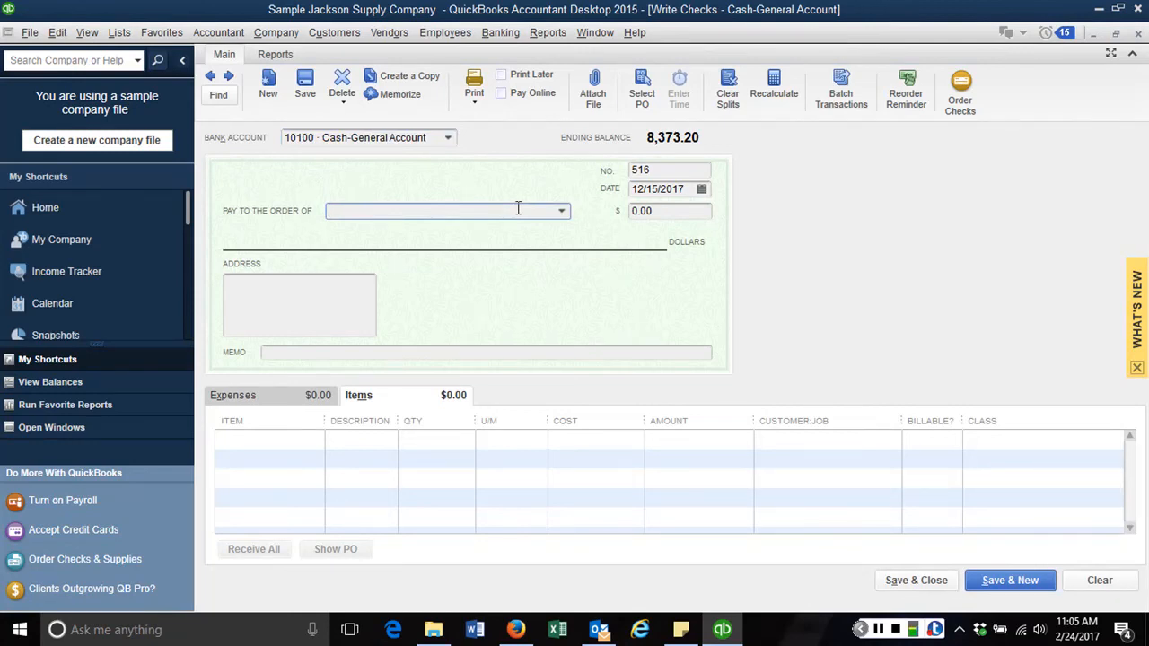
type("Hawkins Web Design")
key("Tab")
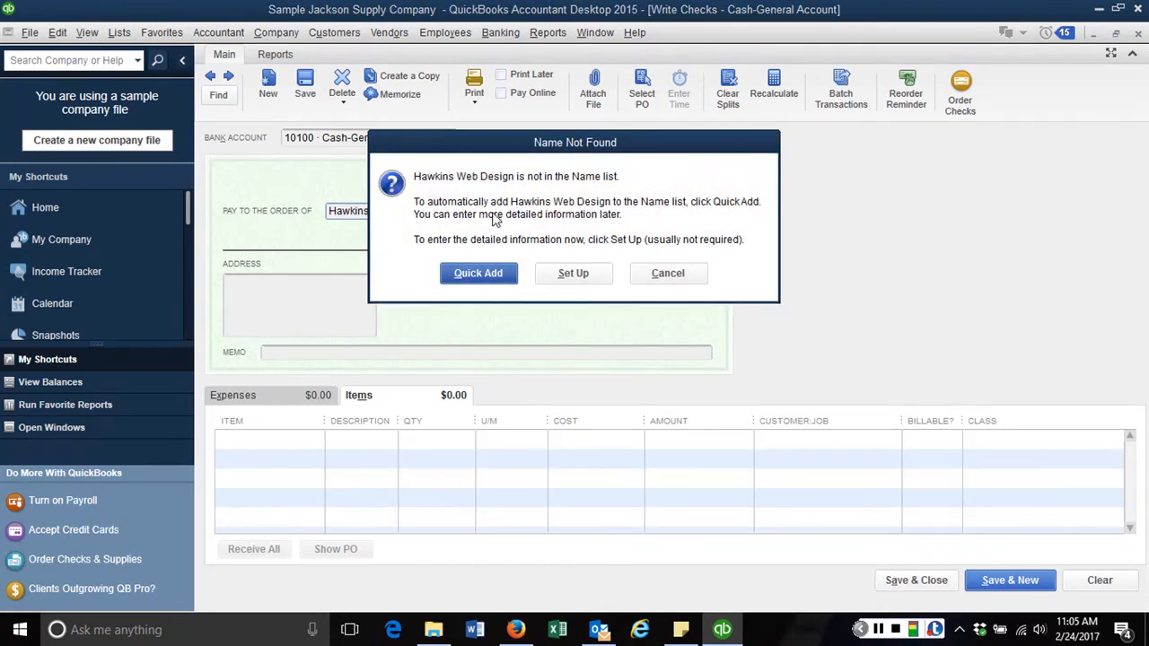
left_click(465, 274)
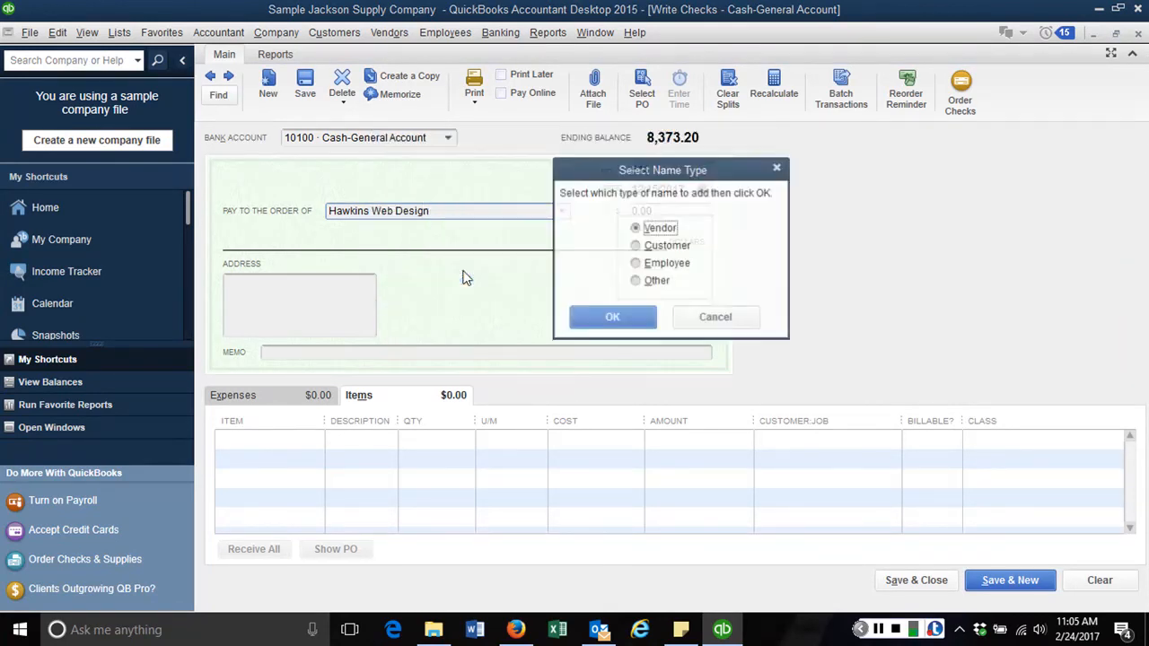
left_click(613, 320)
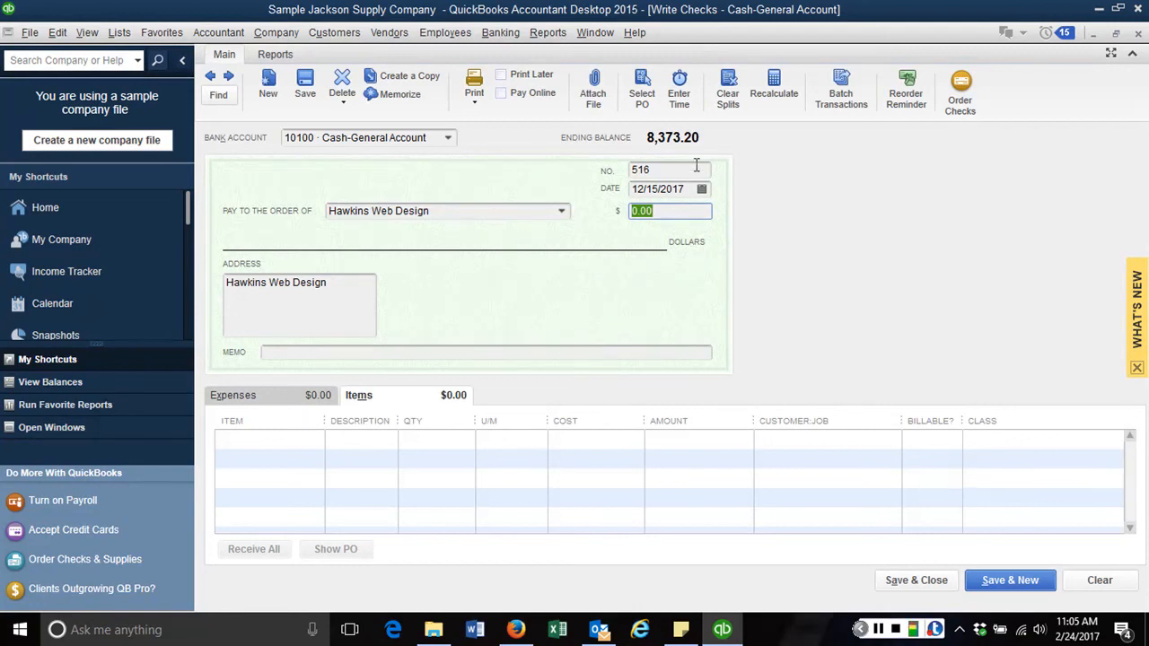
Date the Hawkins Web Design check 2/28/2017 and set its amount to 875
left_click(669, 189)
type("2/2")
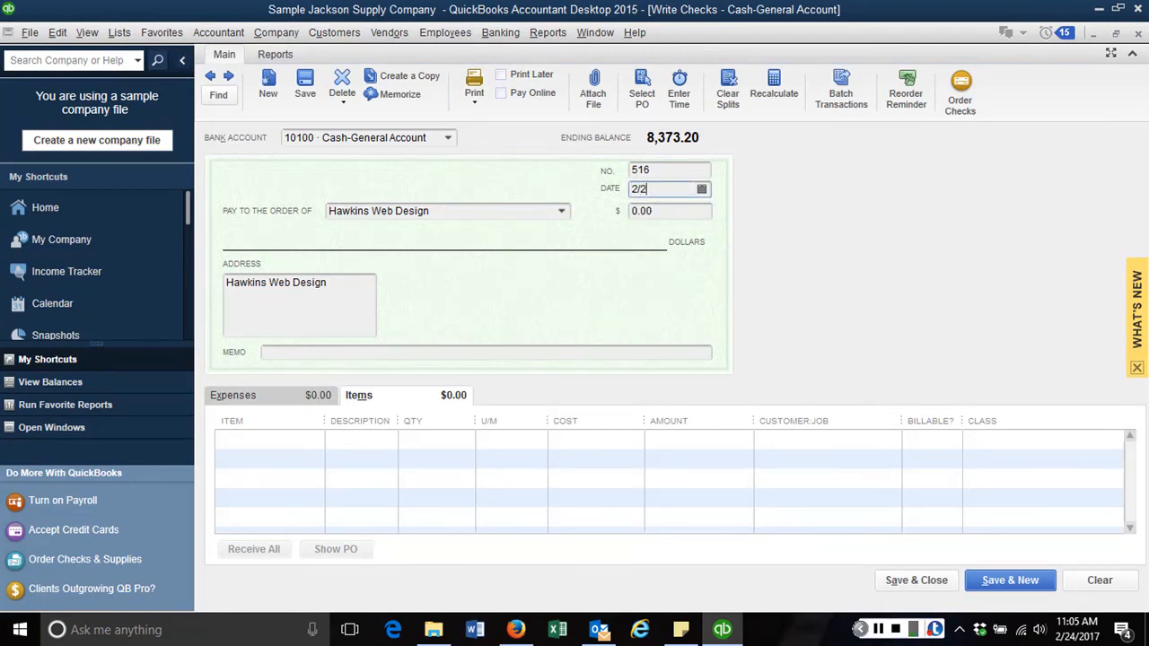
type("8/2017")
key("Tab")
key("Tab")
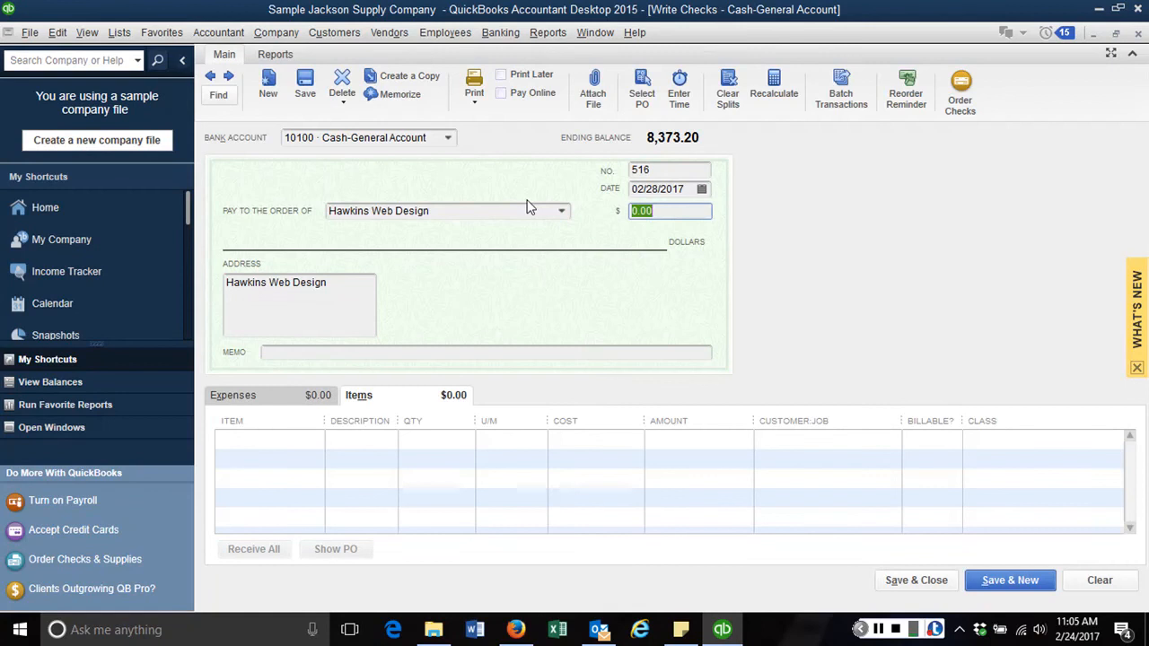
type("875")
key("Tab")
key("Tab")
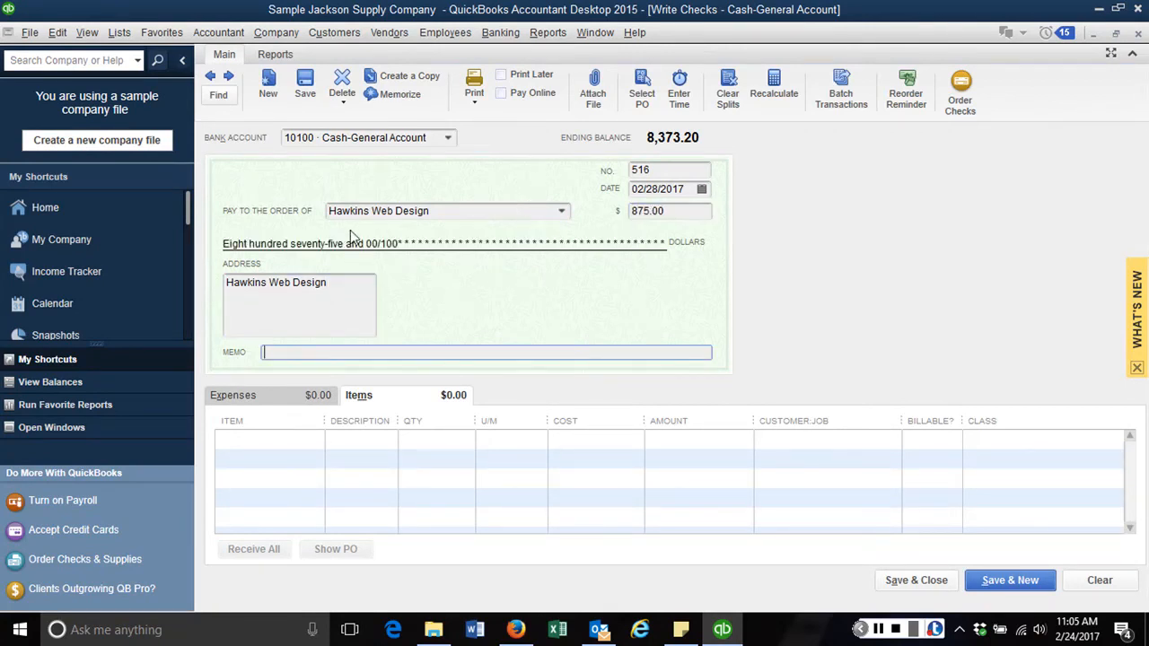
Charge the 875.00 to the Professional Fees expense account with the line memo "Web page design"
left_click(303, 401)
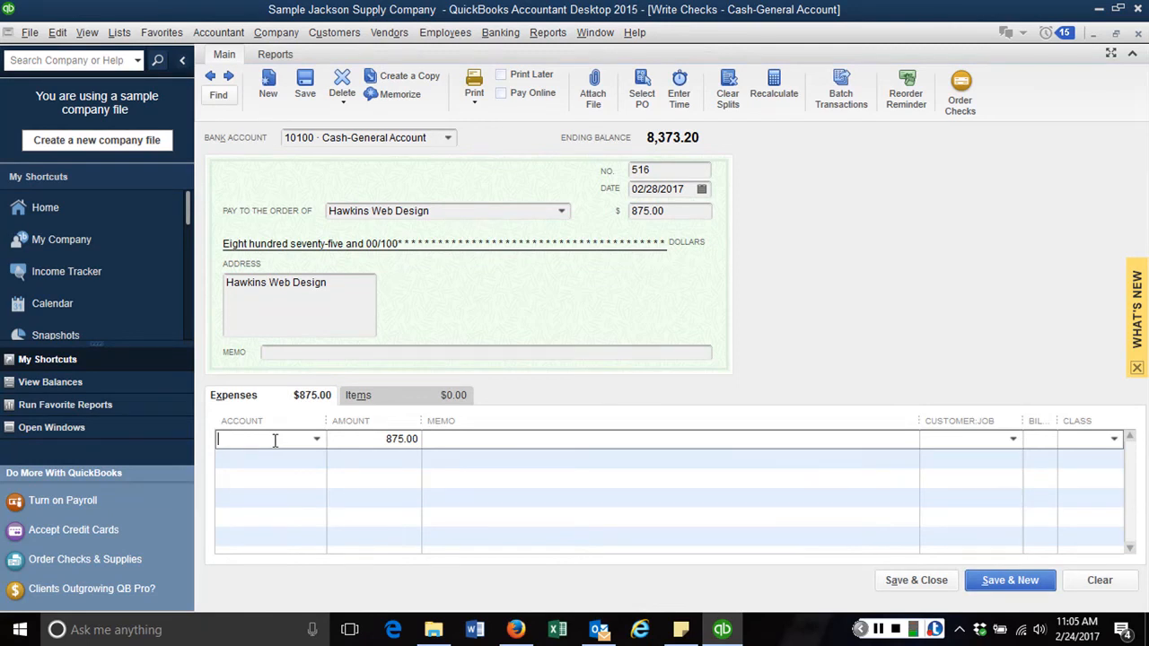
type("Professional Fees")
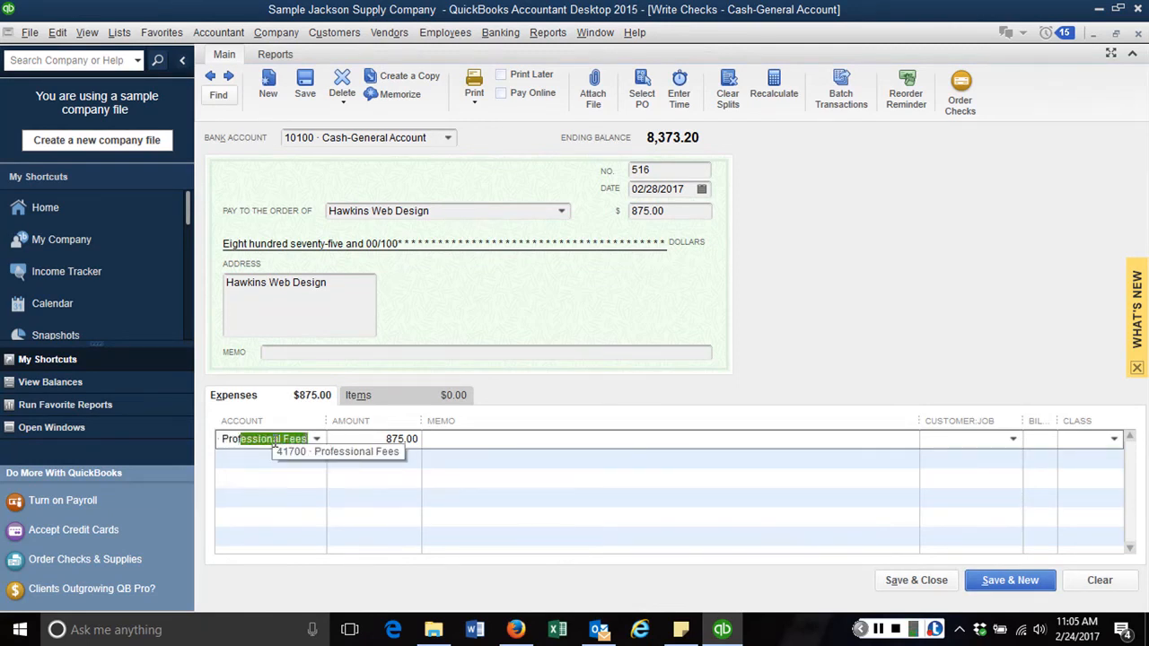
key("Tab")
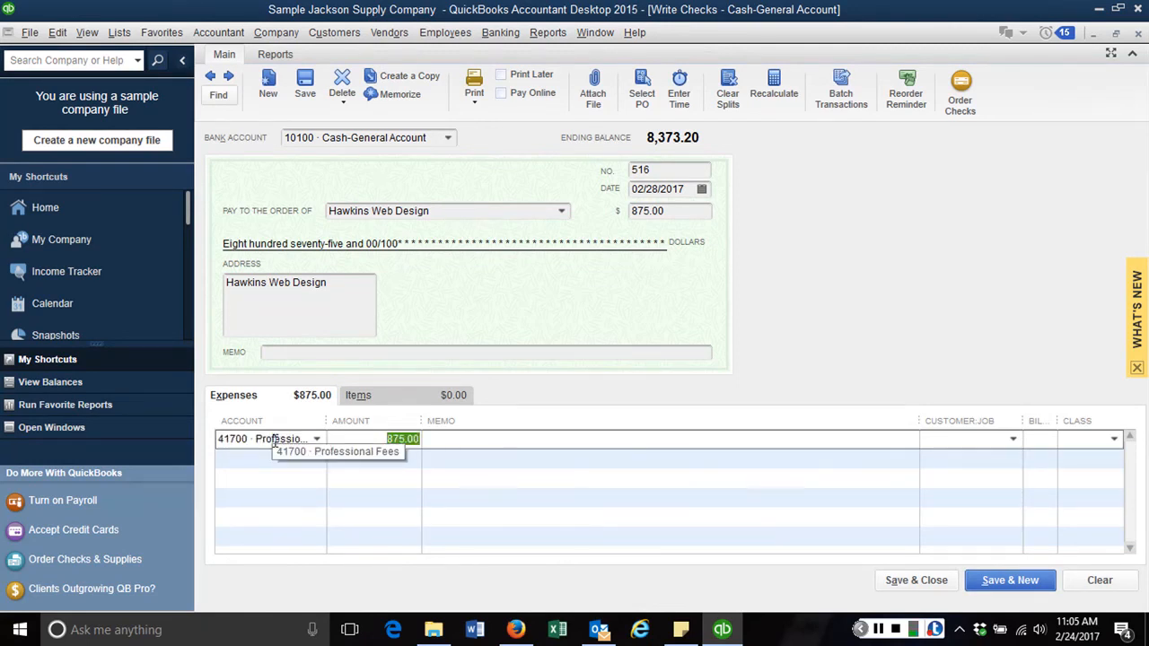
left_click(452, 437)
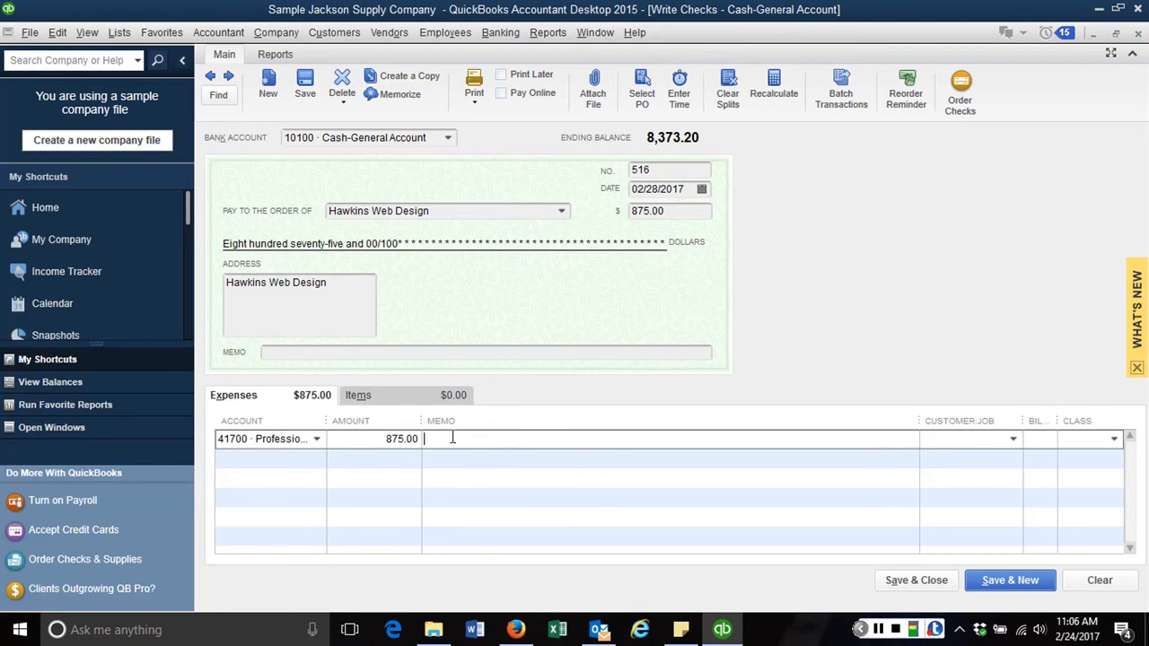
type("Web page design")
Enter "Invoice #115890" as the check's memo, then save and close the check
left_click(269, 351)
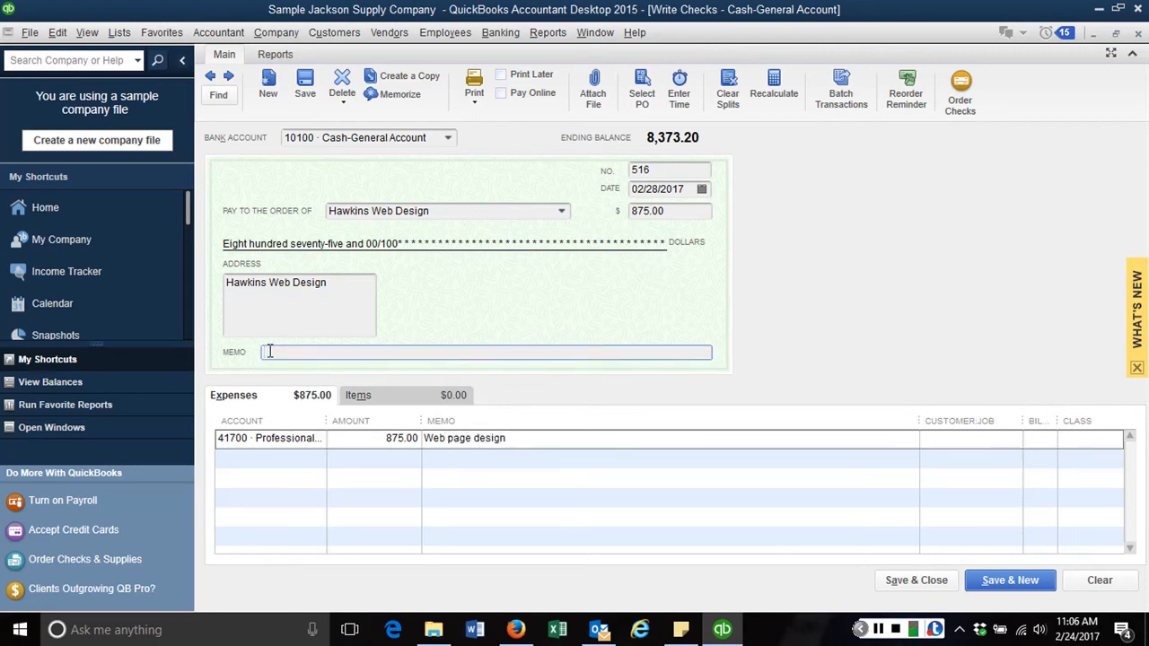
type("Invoice #115890")
left_click(288, 444)
left_click(282, 451)
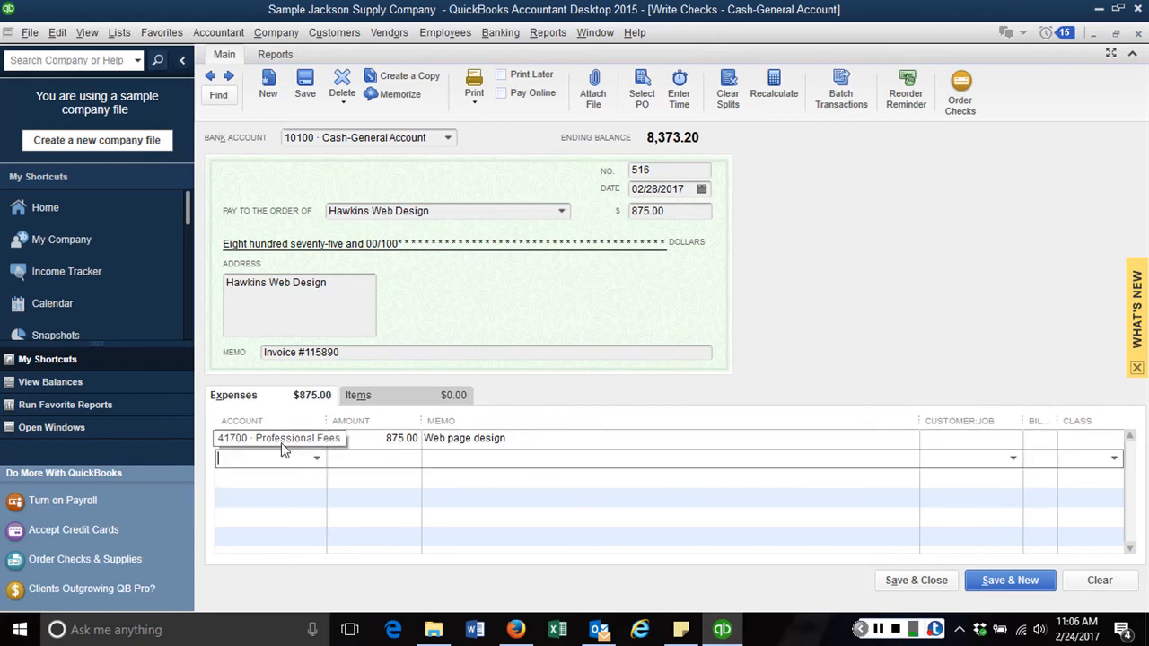
double_click(282, 442)
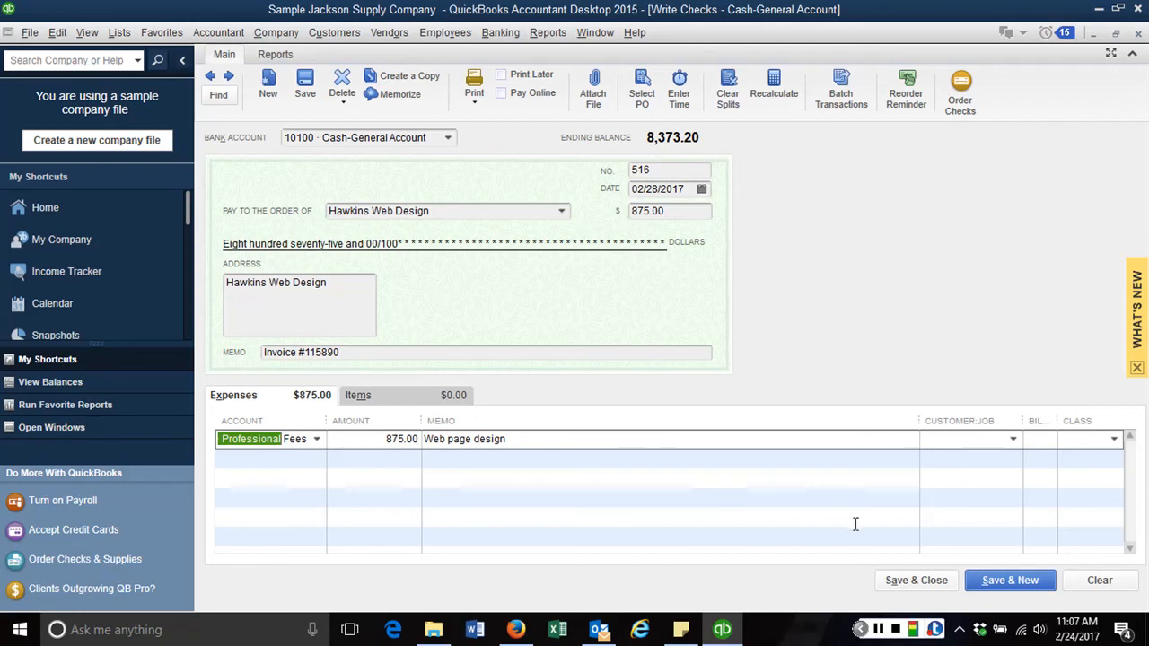
left_click(904, 577)
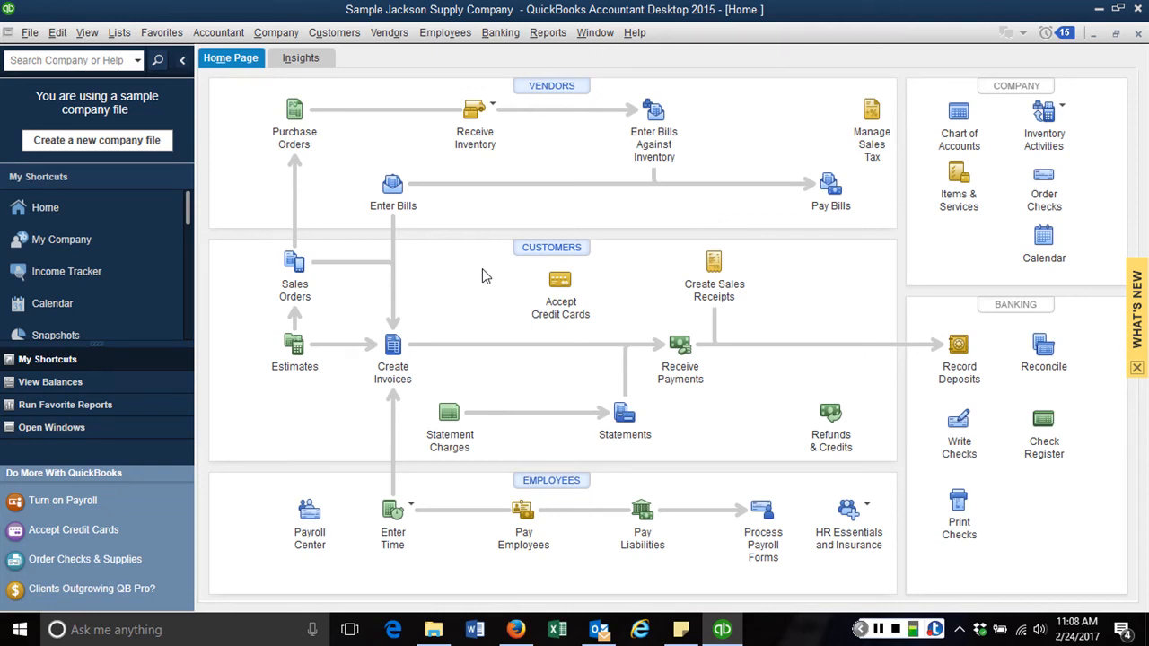
Start a vendor credit from American Linen Supply dated 2/28/2017
left_click(394, 190)
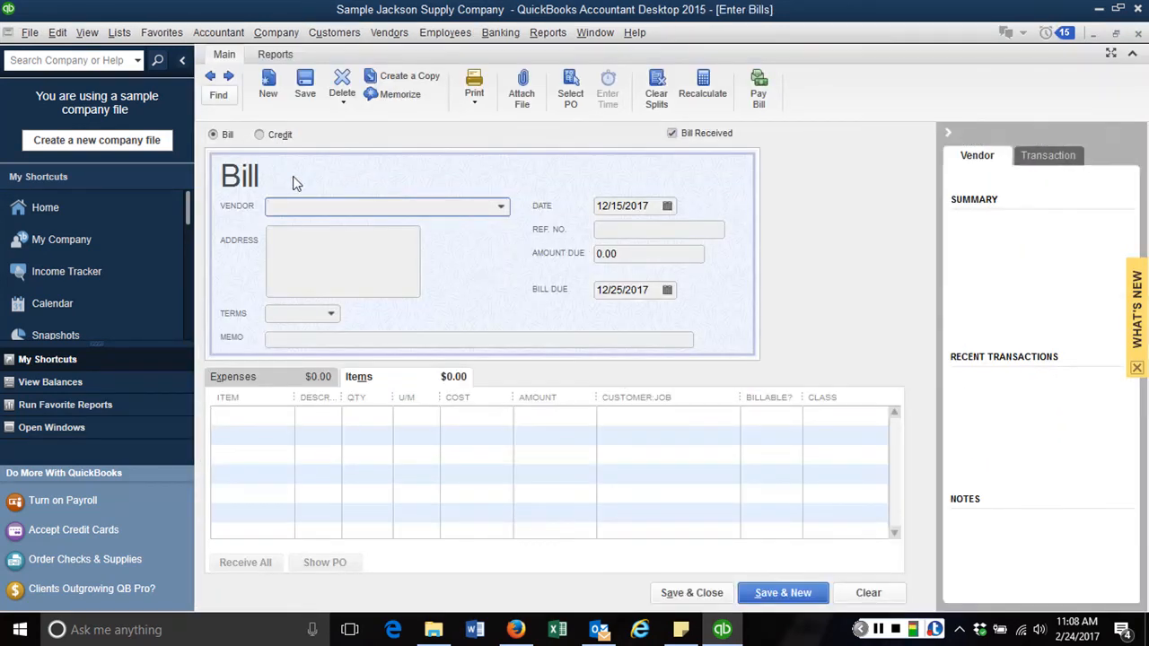
left_click(260, 135)
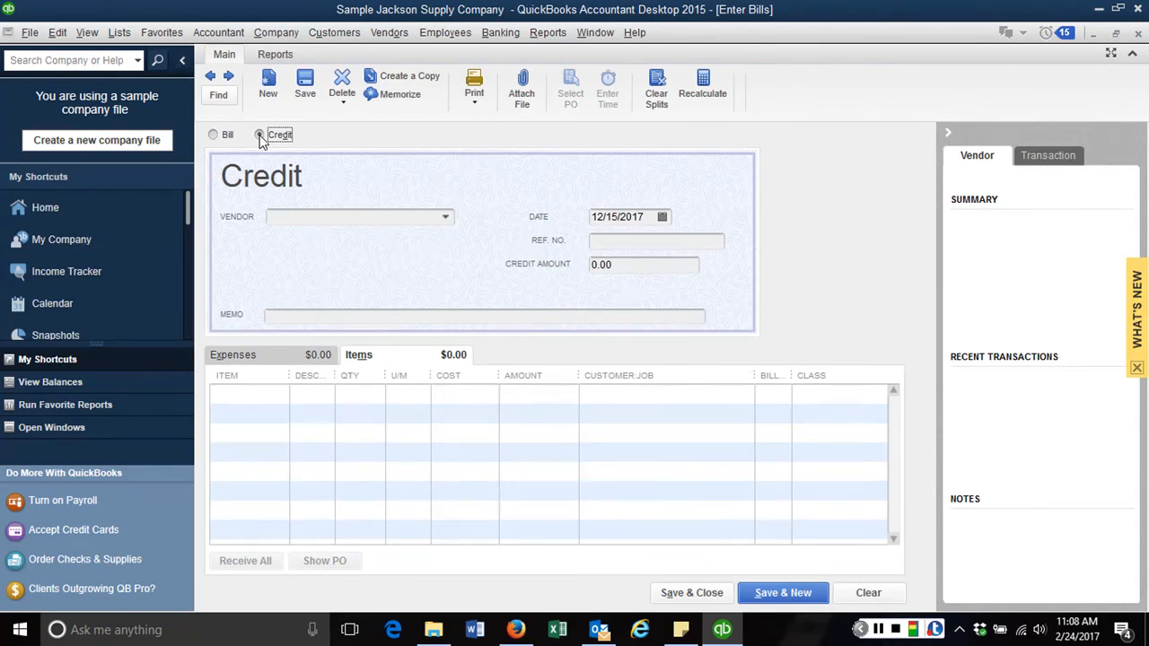
left_click(316, 216)
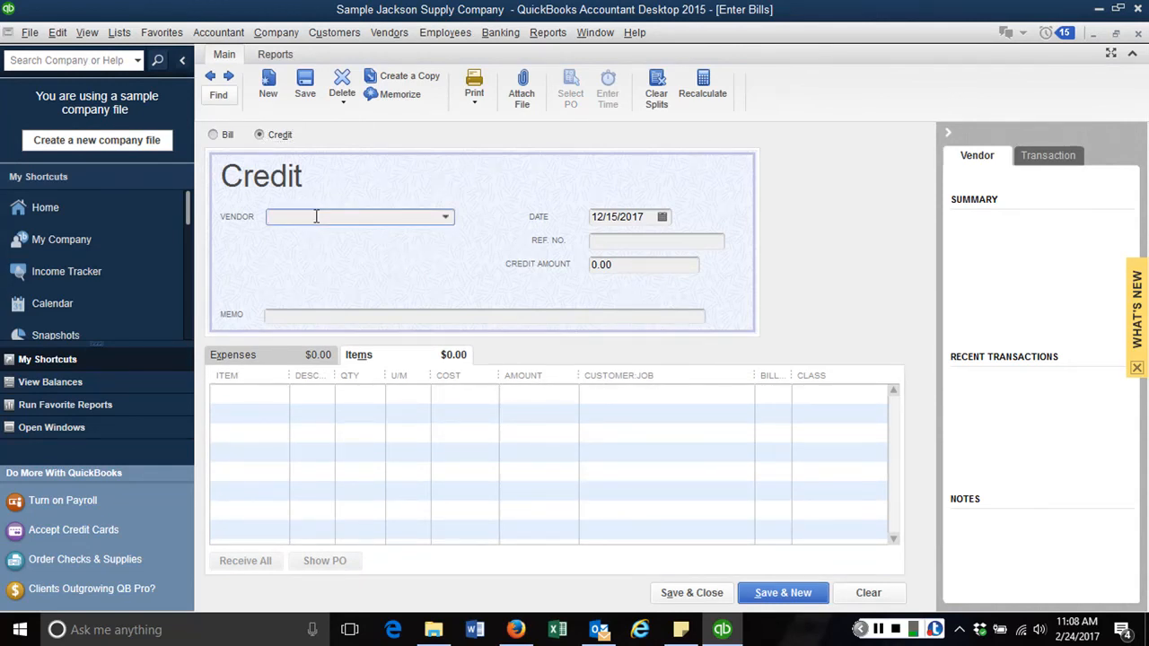
type("American Linen Supply")
key("Tab")
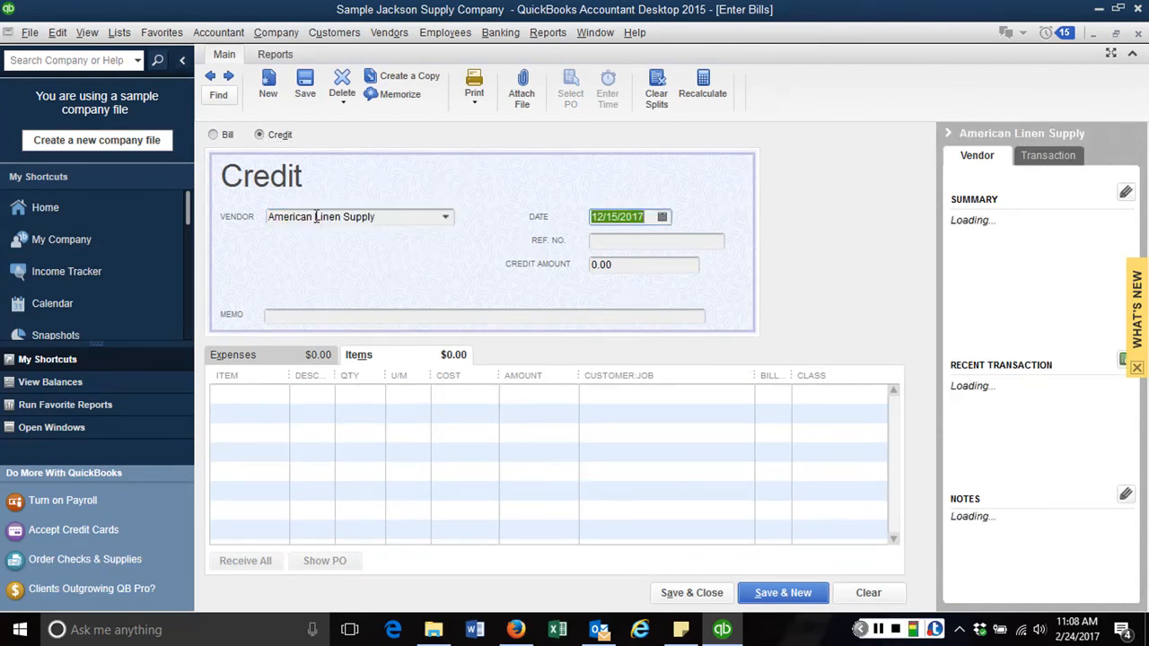
type("2/28/17")
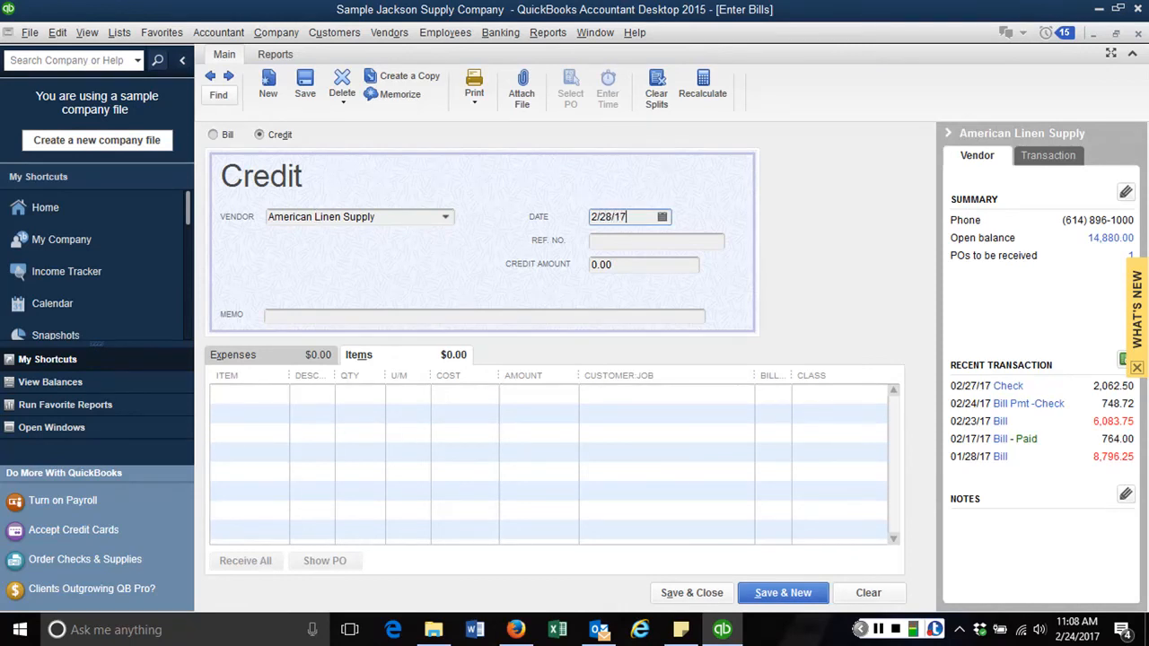
key("Tab")
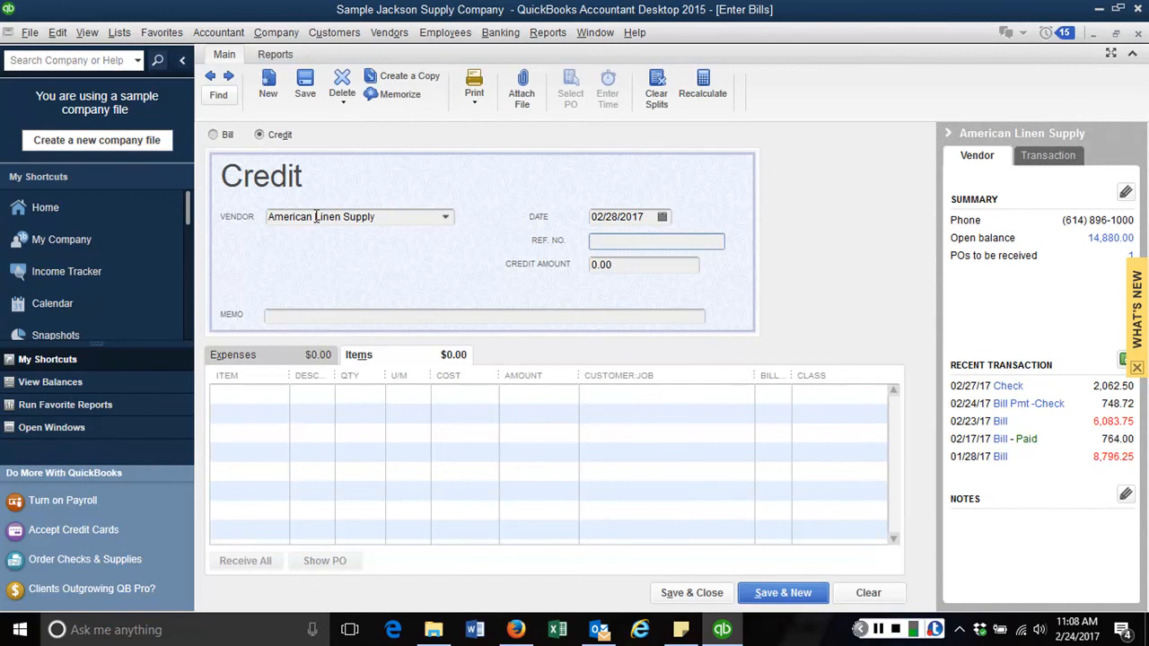
Enter reference number 445877 and the memo ALS2714 on the vendor credit
type("445877")
key("Tab")
key("Tab")
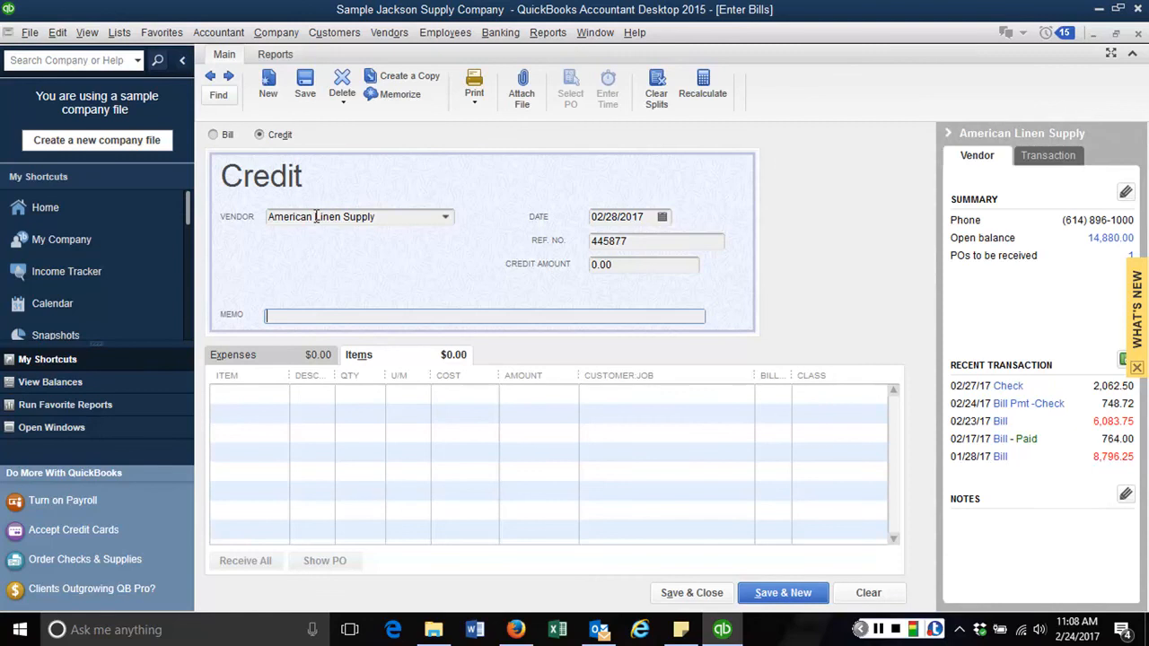
type("ALS2714")
key("Tab")
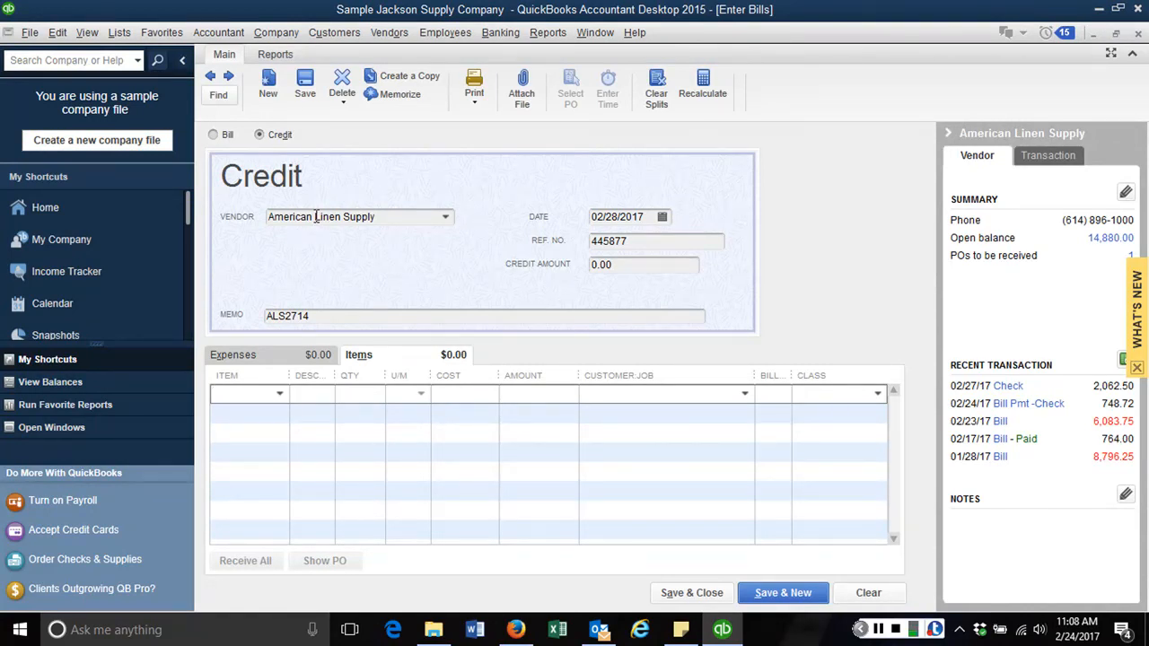
Add item 103 (Washcloths - 100 pack) with a quantity of 10 to the vendor credit
type("103")
key("Tab")
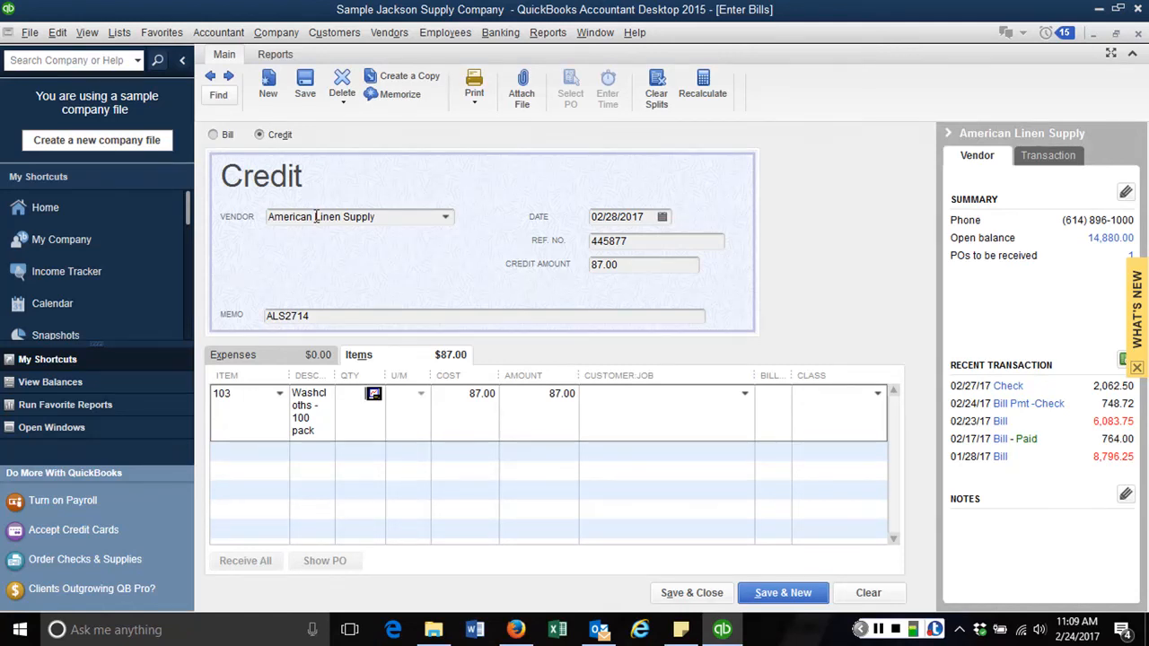
type("10")
key("Tab")
key("Tab")
key("Tab")
key("Tab")
key("Tab")
key("Tab")
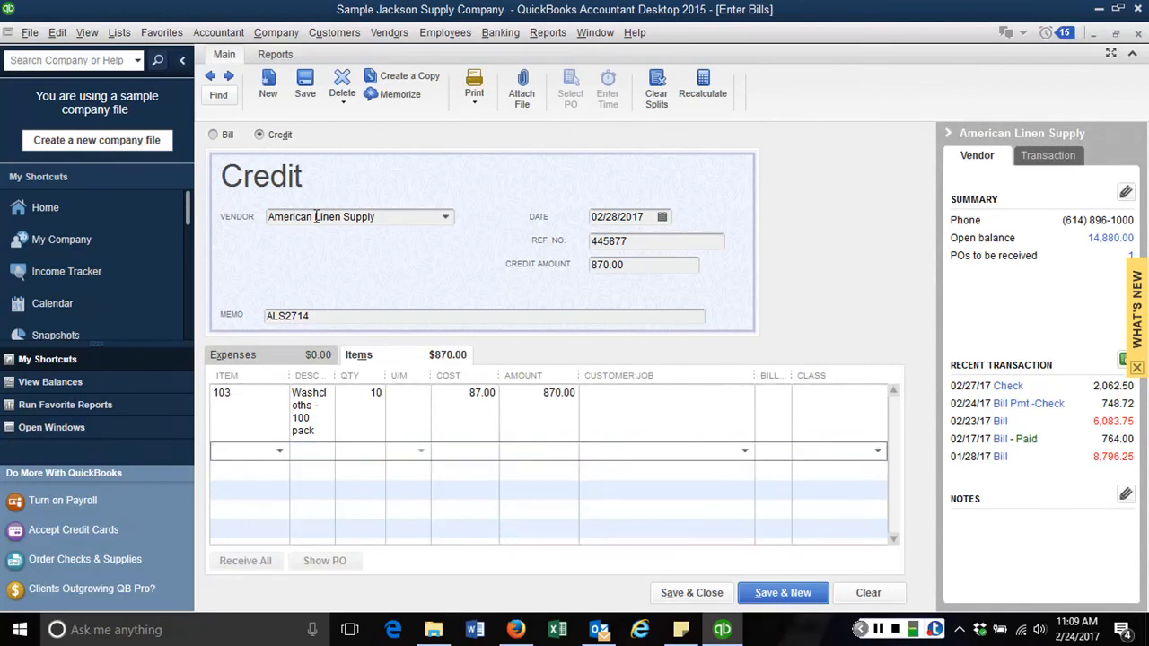
Add item 112 (Draperies) with a quantity of 5 to the vendor credit and dismiss the e-mail notification
type("112")
key("Tab")
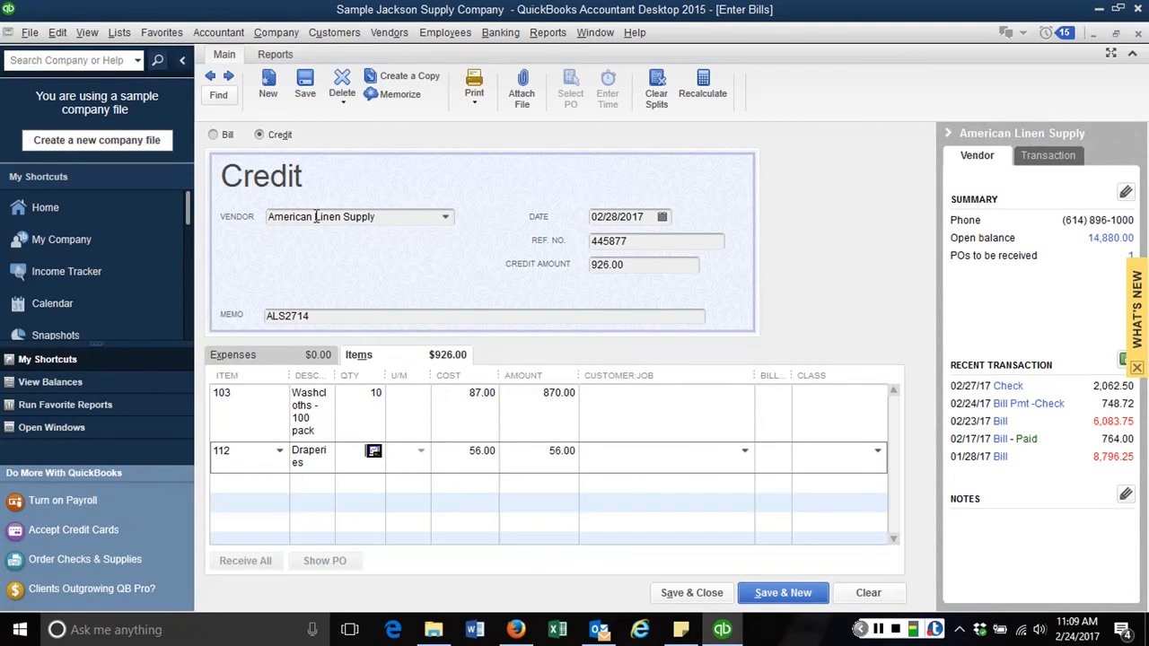
type("5")
key("Tab")
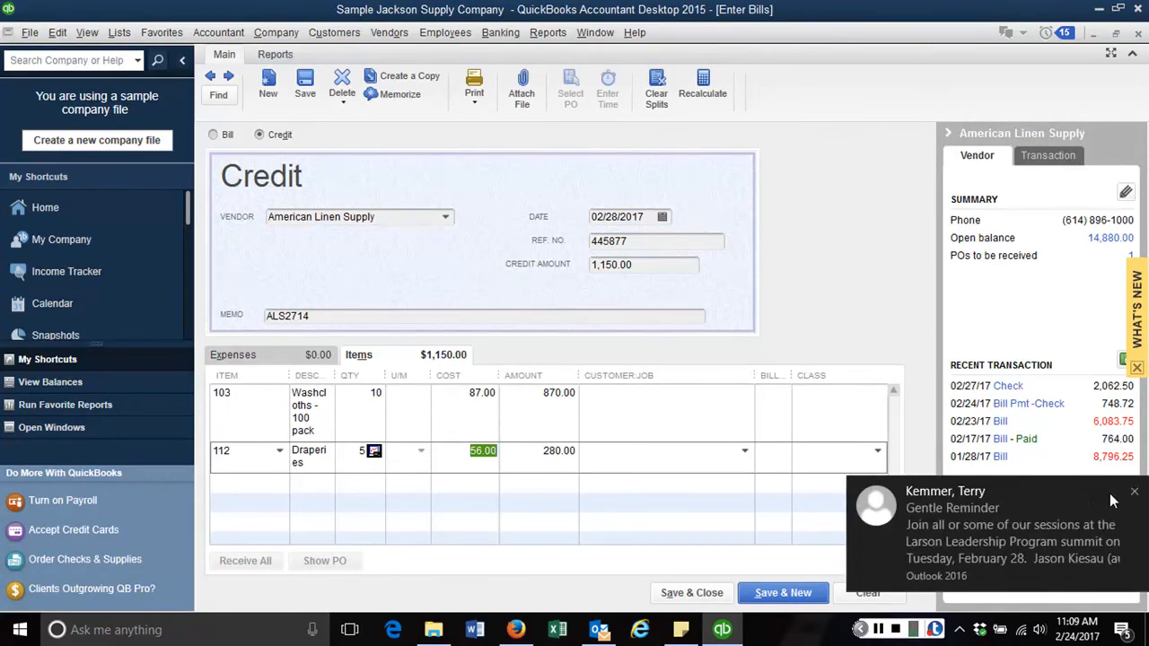
left_click(1134, 492)
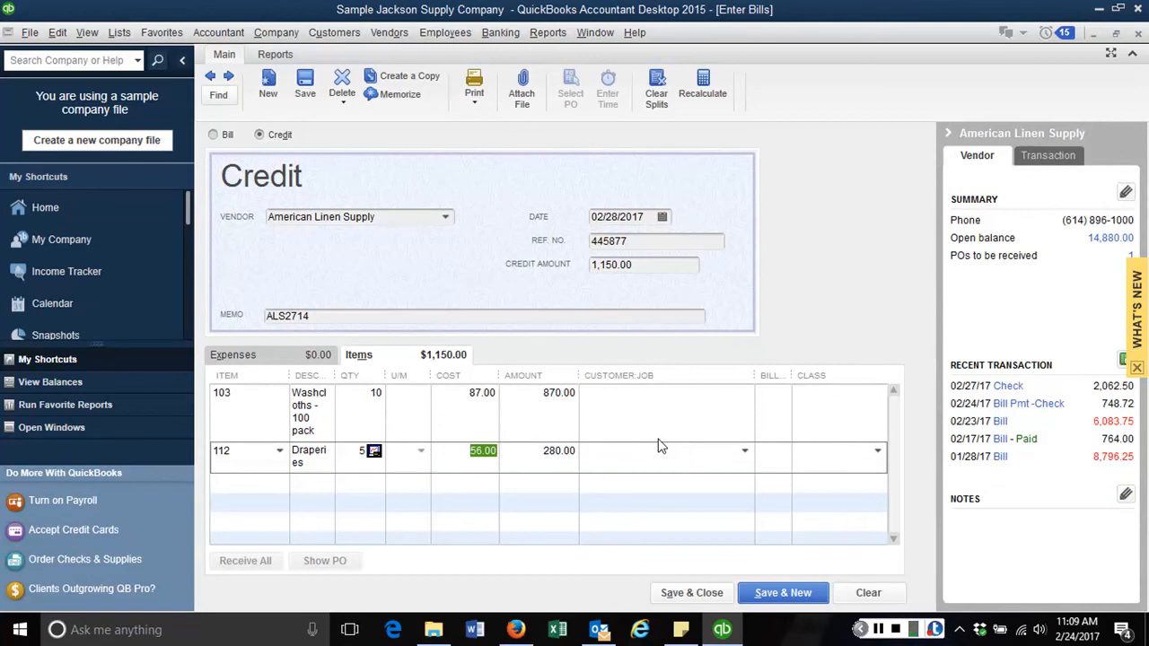